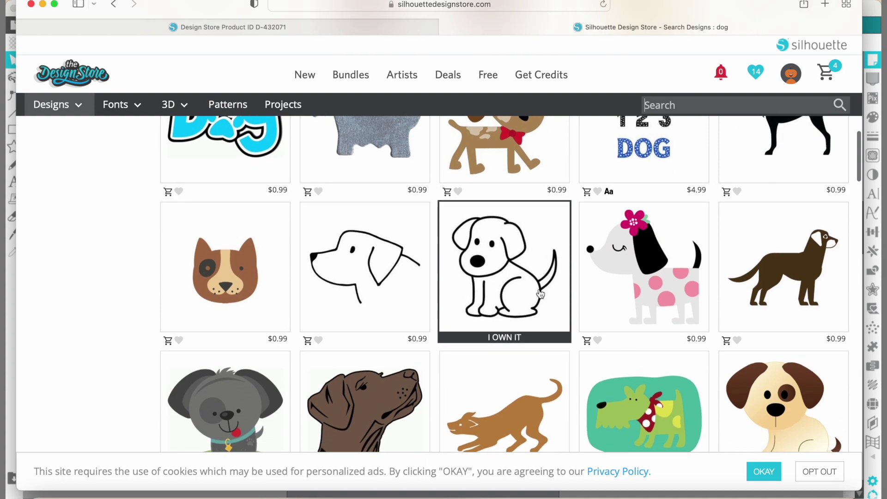
Find the sitting brown-and-white puppy with a pink heart among the dog designs and add it to the cart
scroll(539, 293, "down", 12)
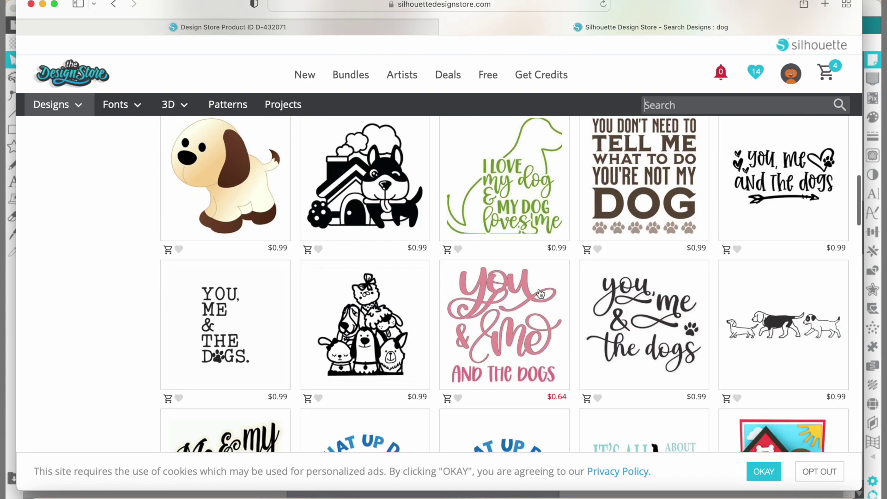
scroll(540, 293, "down", 10)
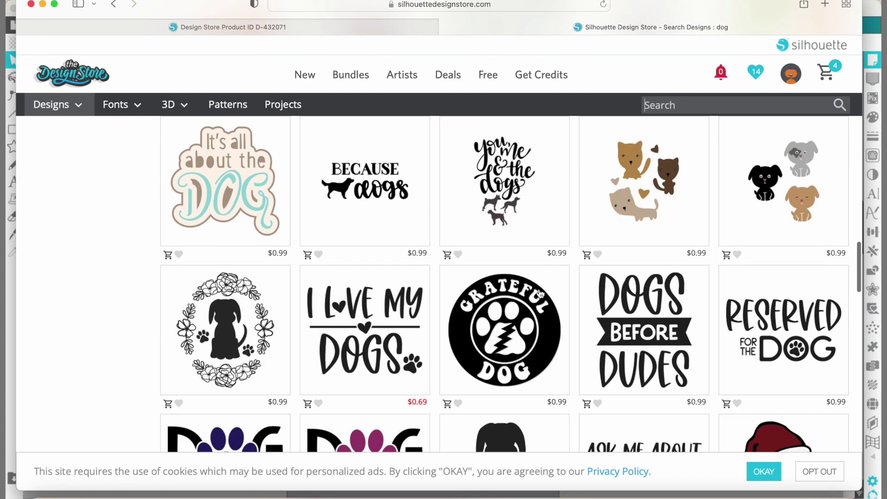
scroll(540, 293, "down", 9)
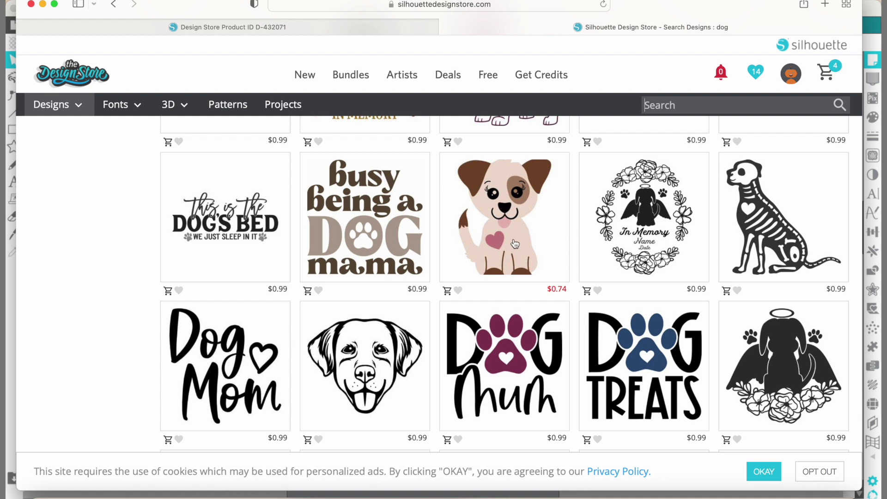
left_click(448, 291)
Search the store for "elephant" and add the sitting gray elephant with pink ears in the first row to the cart
scroll(528, 364, "down", 3)
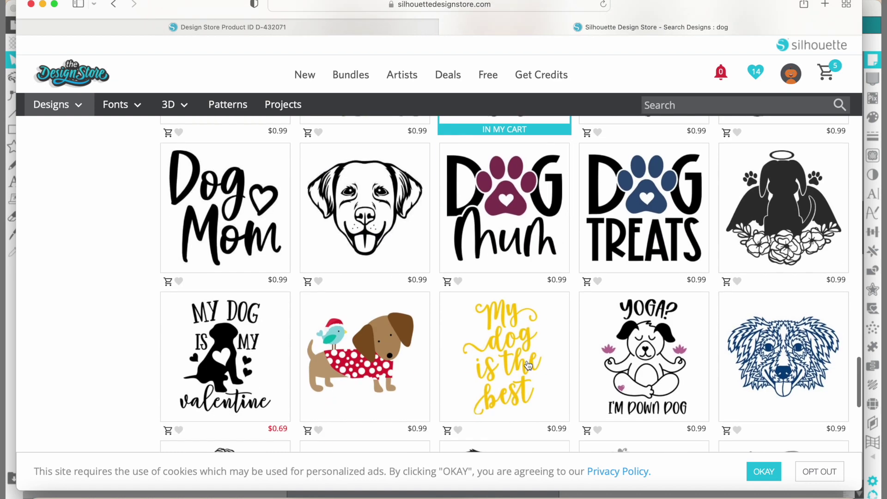
scroll(527, 364, "down", 10)
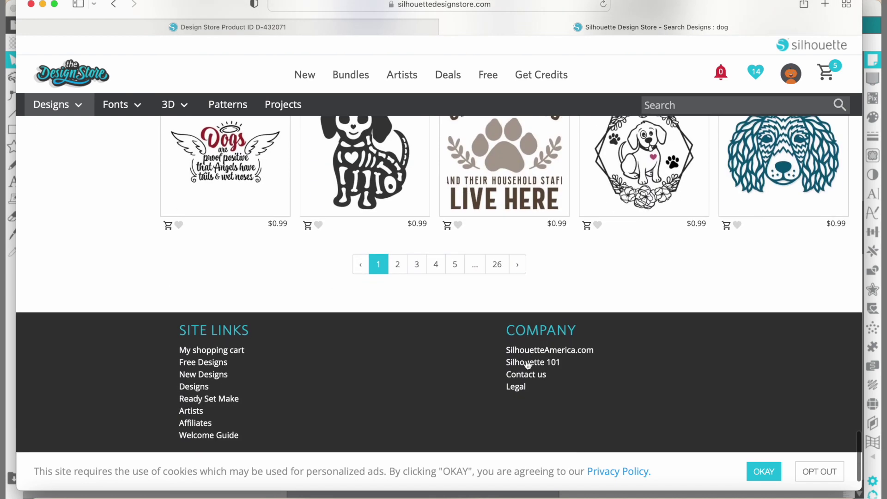
scroll(528, 365, "down", 2)
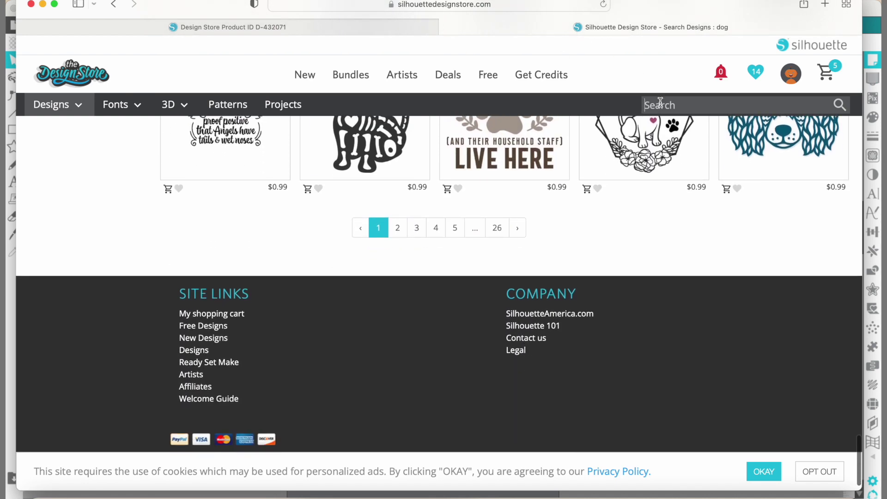
type("elephant")
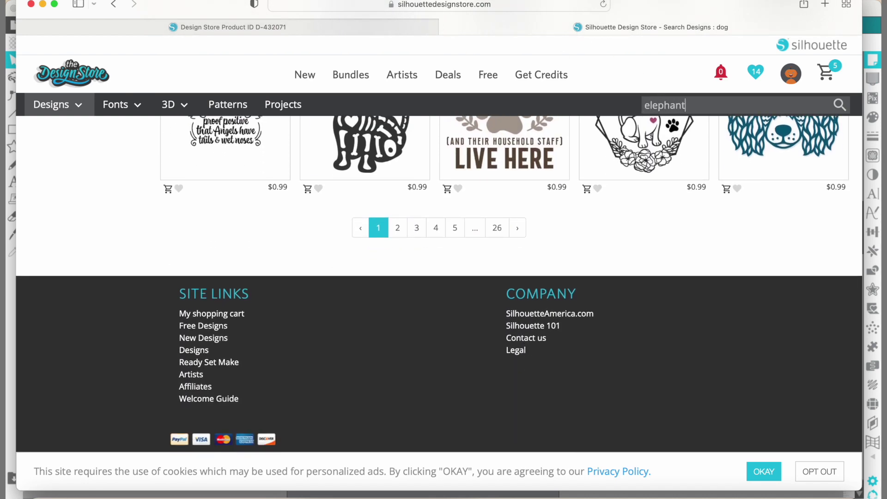
key("Return")
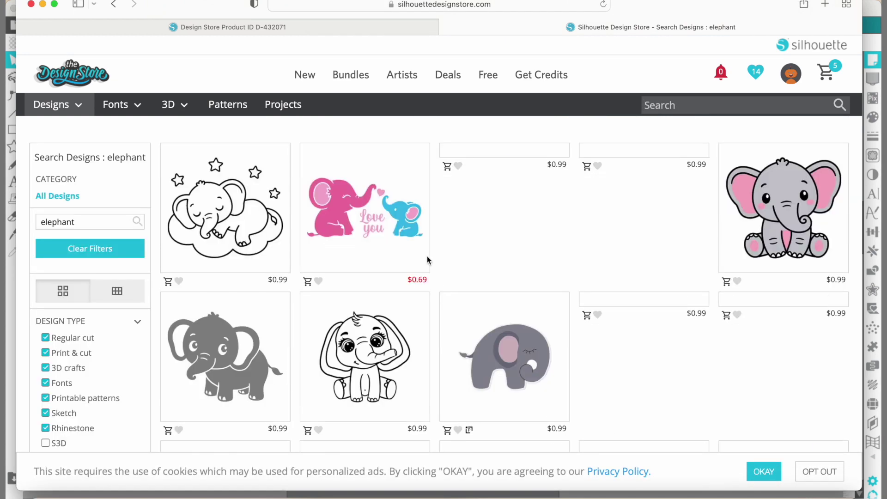
scroll(429, 300, "down", 1)
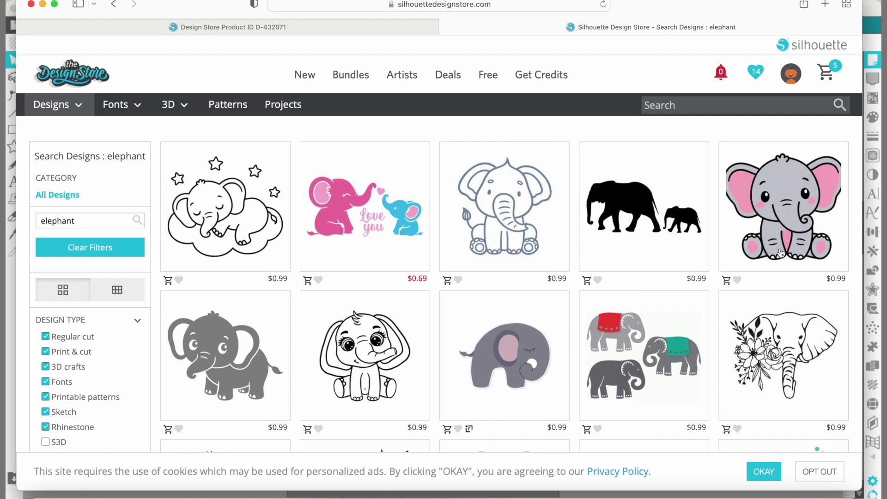
left_click(726, 282)
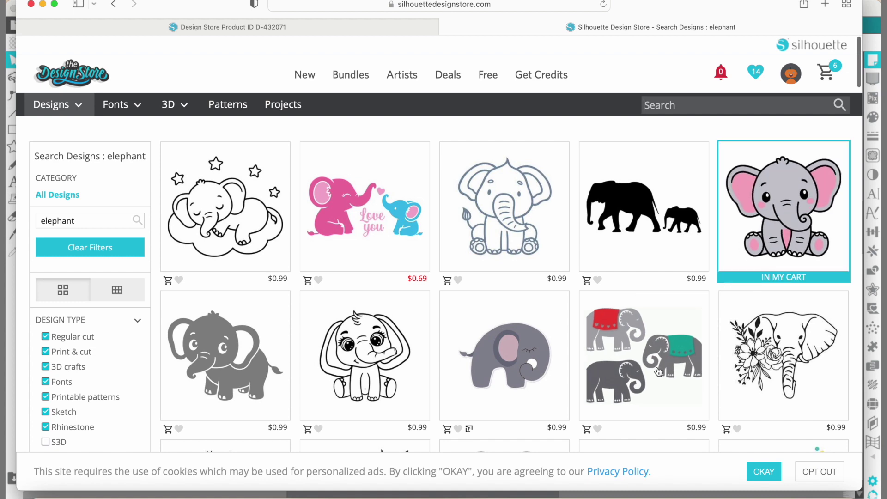
Find the large and small elephant pair with pink ears and hearts and add it to the cart
scroll(658, 371, "down", 5)
scroll(658, 372, "down", 10)
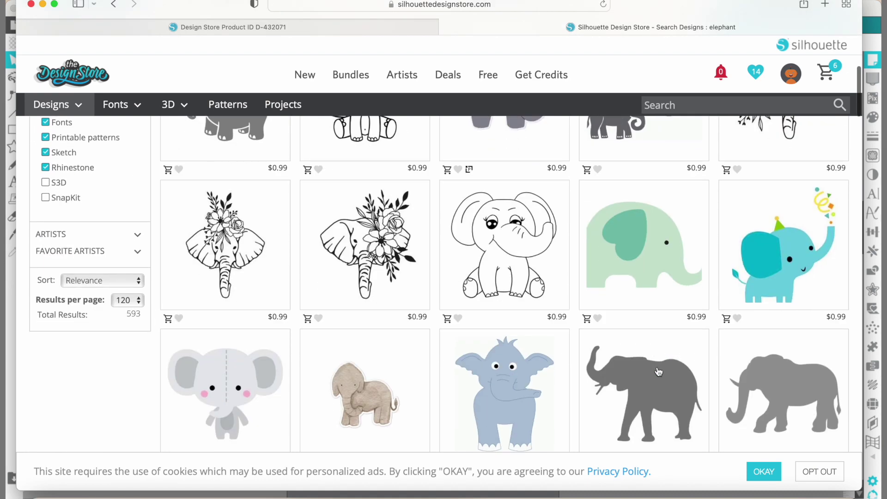
scroll(658, 372, "down", 15)
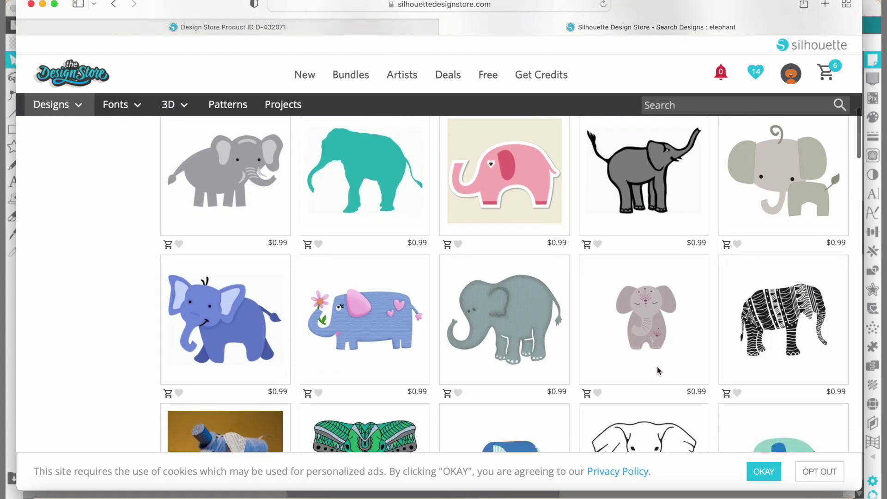
scroll(659, 372, "down", 14)
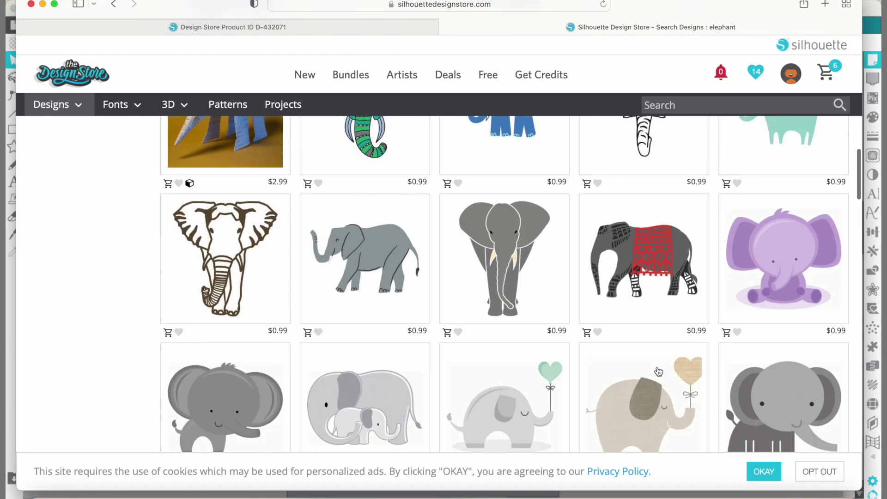
scroll(656, 367, "down", 2)
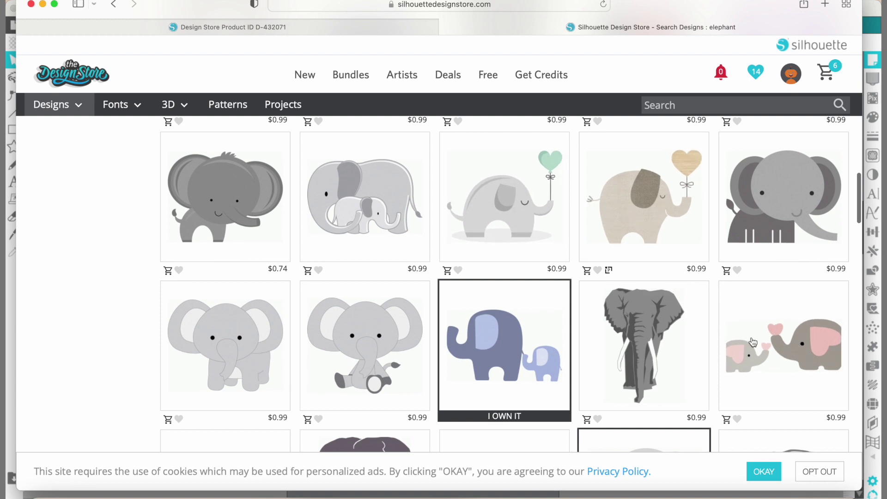
left_click(727, 420)
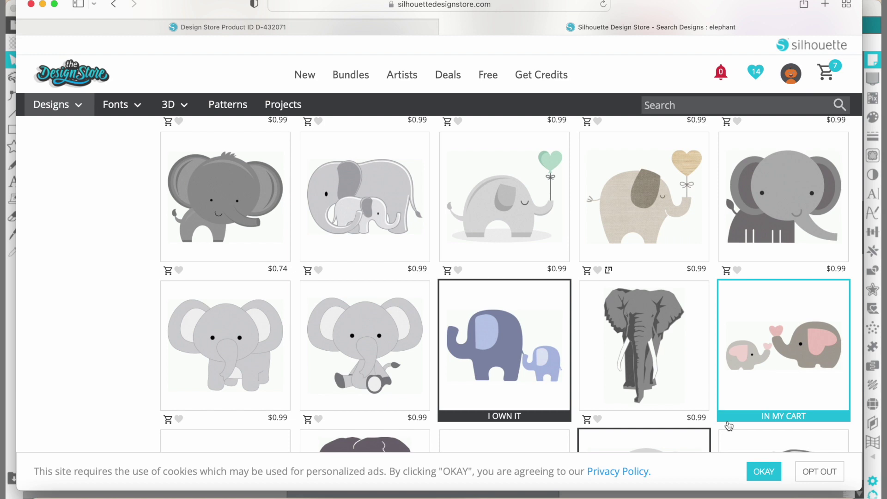
Search the store for "flower" and look through the resulting designs
scroll(728, 426, "down", 10)
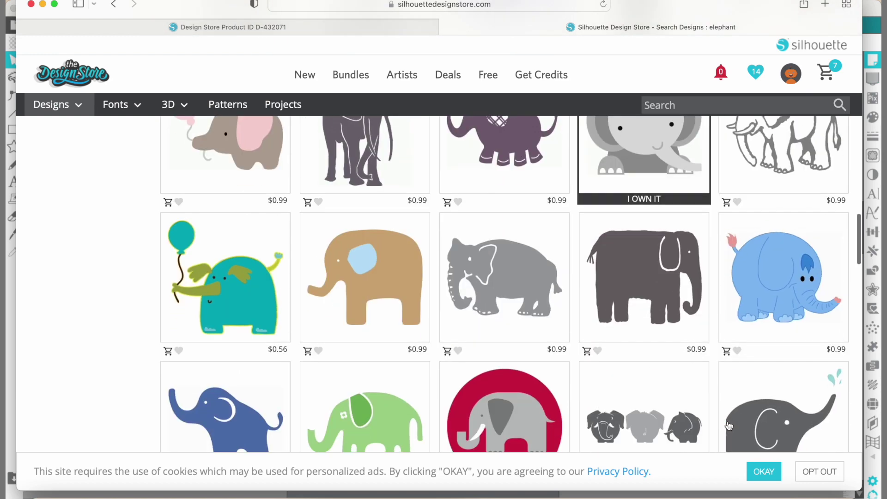
scroll(729, 425, "down", 10)
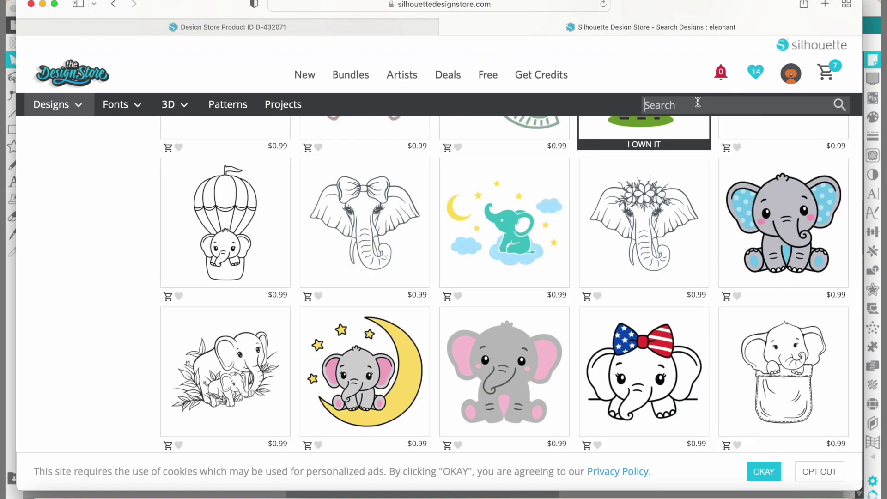
type("flower")
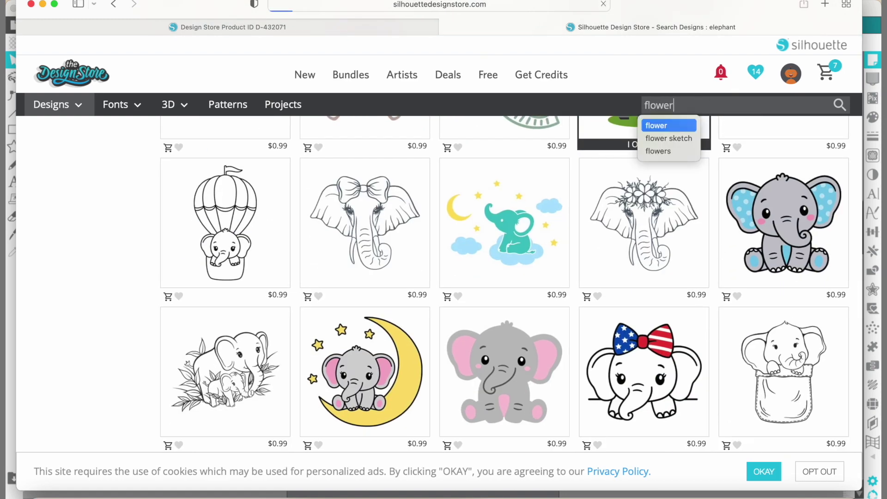
key("Return")
scroll(507, 311, "down", 7)
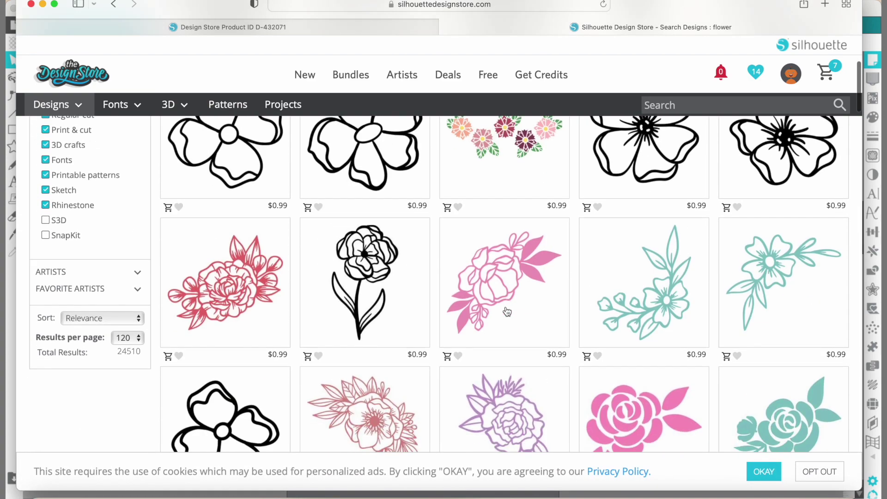
scroll(507, 312, "down", 10)
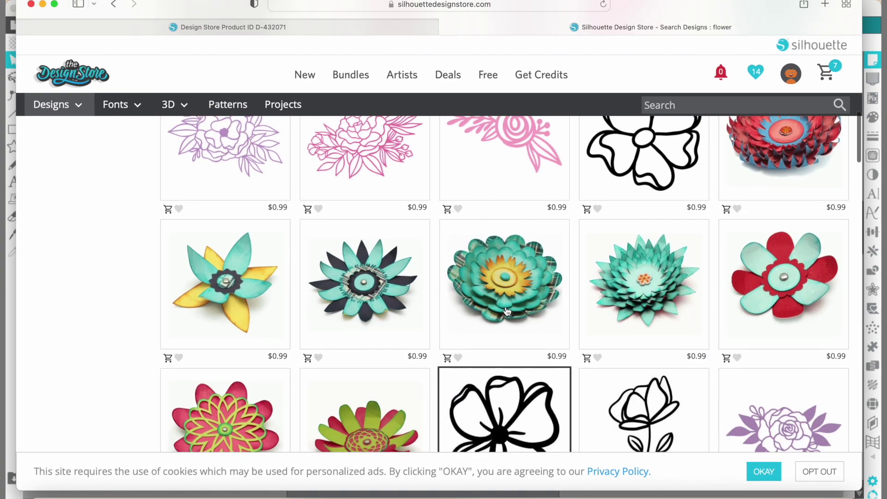
scroll(507, 311, "down", 10)
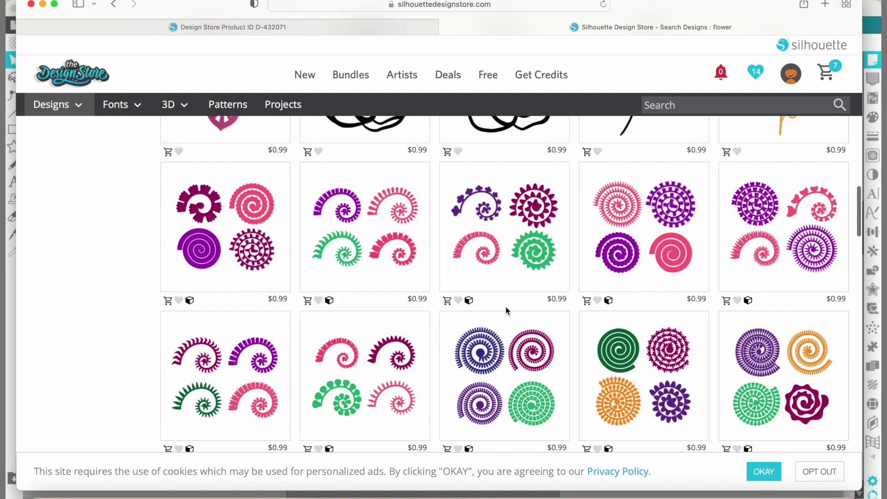
scroll(506, 311, "down", 10)
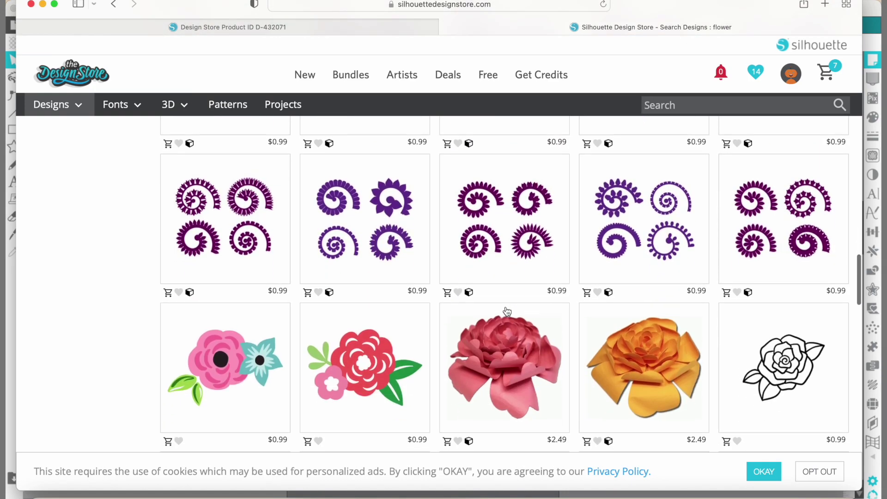
scroll(507, 311, "down", 8)
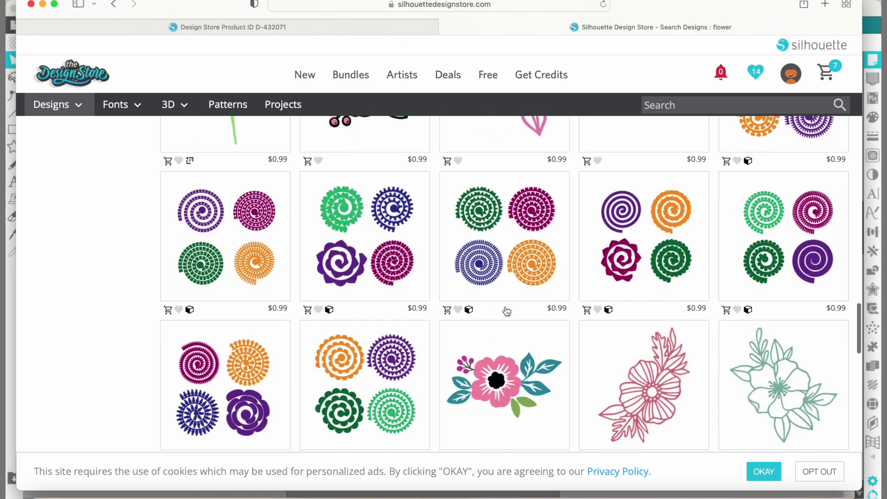
Filter the flower designs to Print & cut only, excluding Regular cut, 3D crafts, Fonts, Printable patterns, Sketch and Rhinestone
scroll(506, 310, "up", 20)
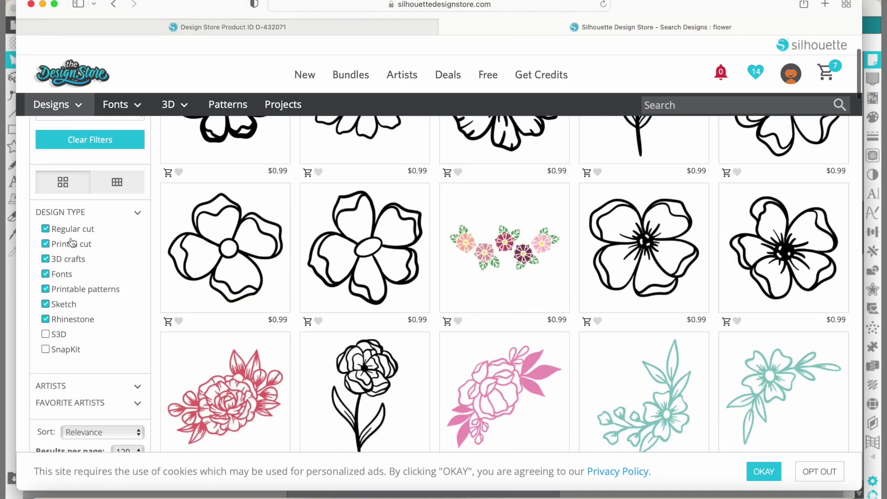
left_click(48, 229)
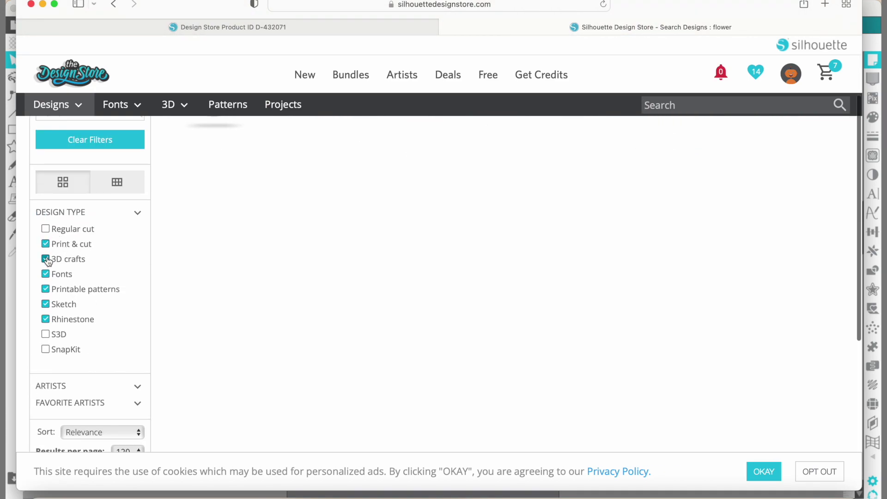
left_click(46, 260)
left_click(49, 274)
left_click(46, 289)
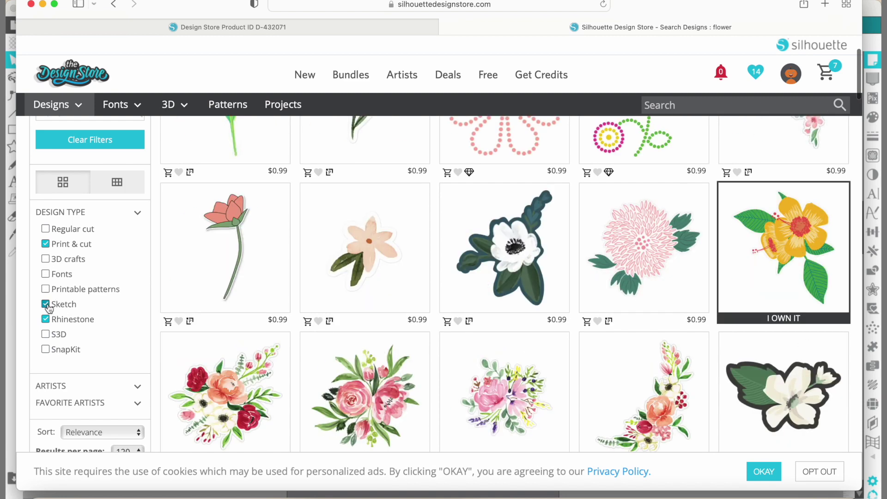
left_click(46, 304)
left_click(45, 319)
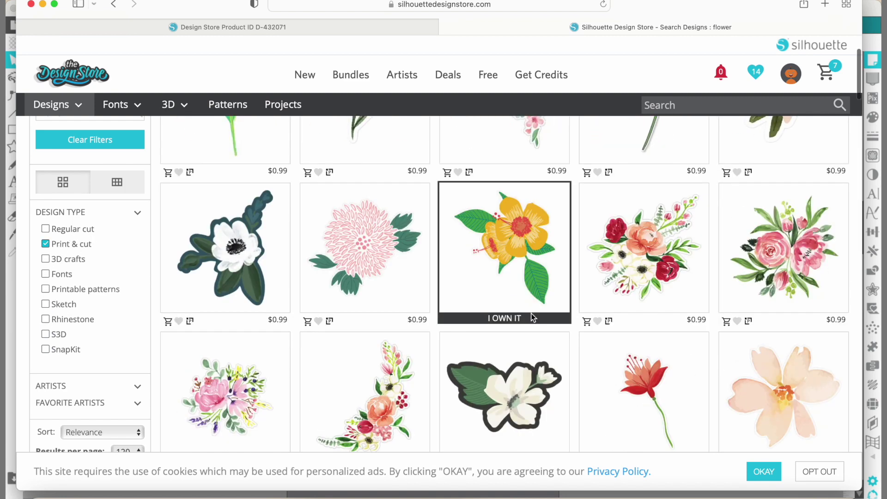
Add the watercolor pink rose bouquet and the pink-and-red flower pair with dark green leaves to the cart
scroll(531, 316, "down", 5)
scroll(531, 316, "down", 4)
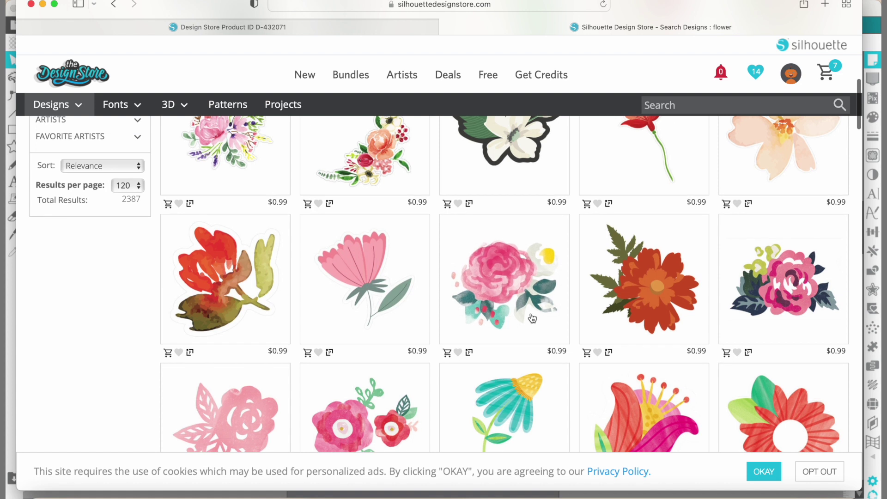
scroll(531, 316, "down", 2)
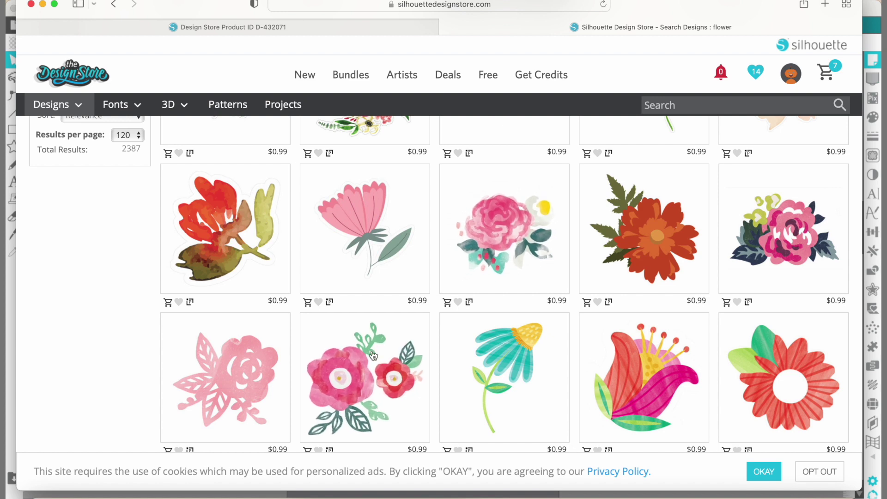
left_click(447, 302)
scroll(313, 385, "down", 3)
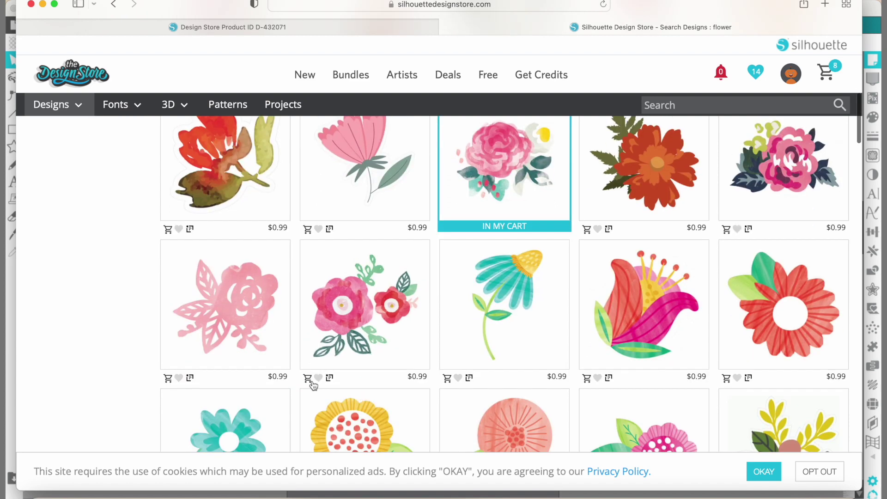
left_click(308, 378)
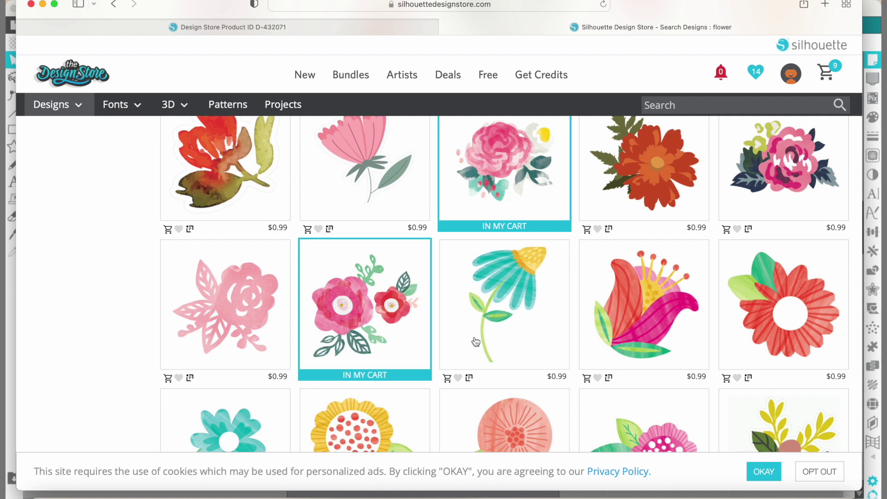
Add the teal flower with green leaves and the yellow flower with red dots to the cart
scroll(540, 335, "down", 2)
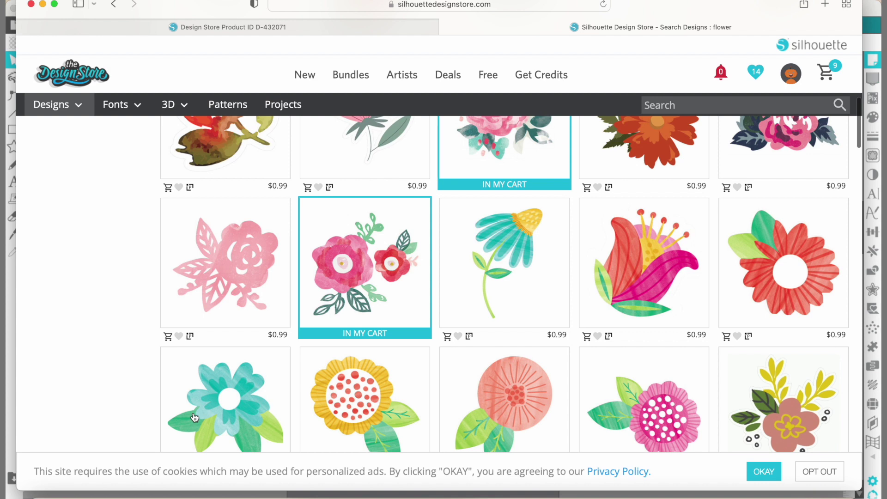
scroll(194, 416, "up", 1)
scroll(193, 412, "down", 4)
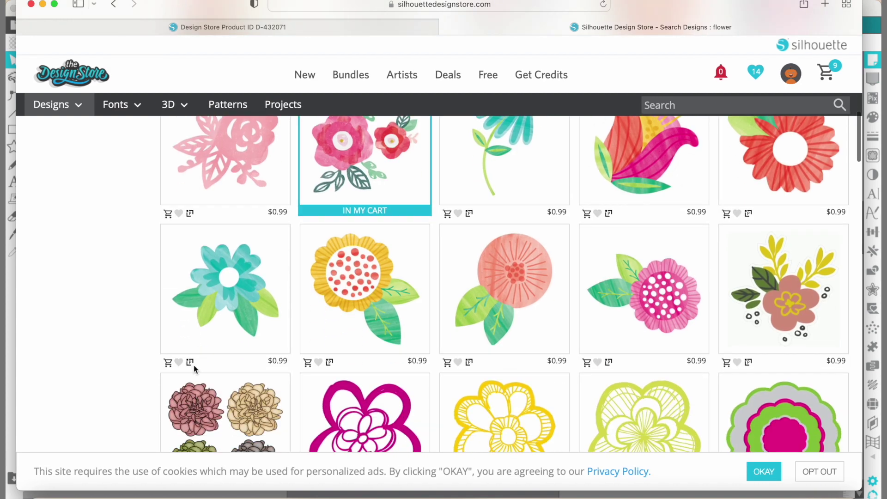
left_click(168, 362)
scroll(395, 297, "up", 1)
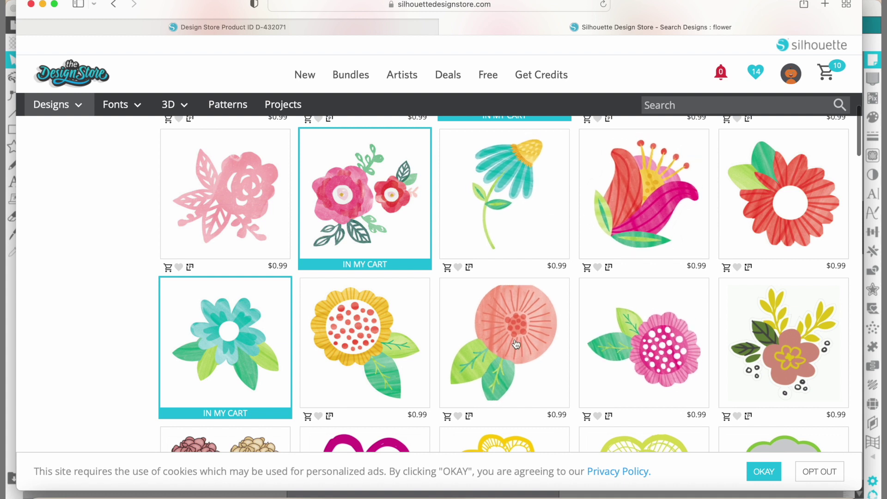
left_click(307, 416)
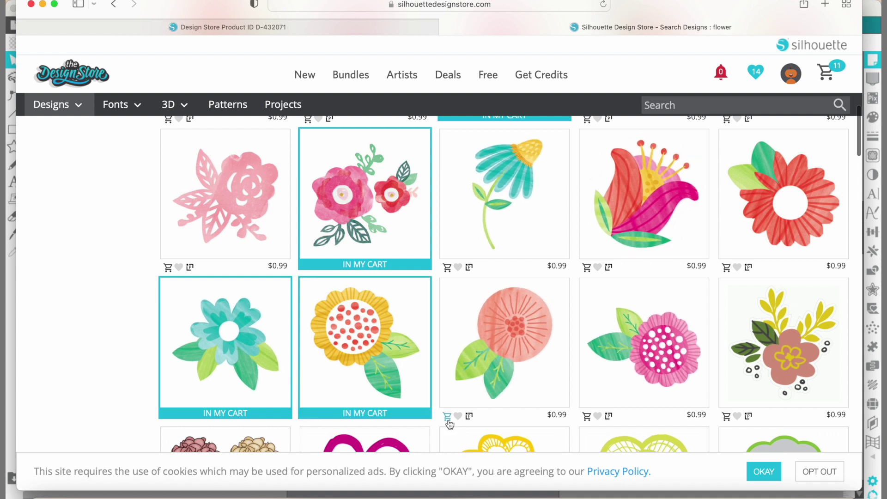
Add the coral flower, pink dotted flower, drooping teal flower, red-and-magenta bloom and red flower with a white center to the cart
left_click(447, 416)
left_click(586, 417)
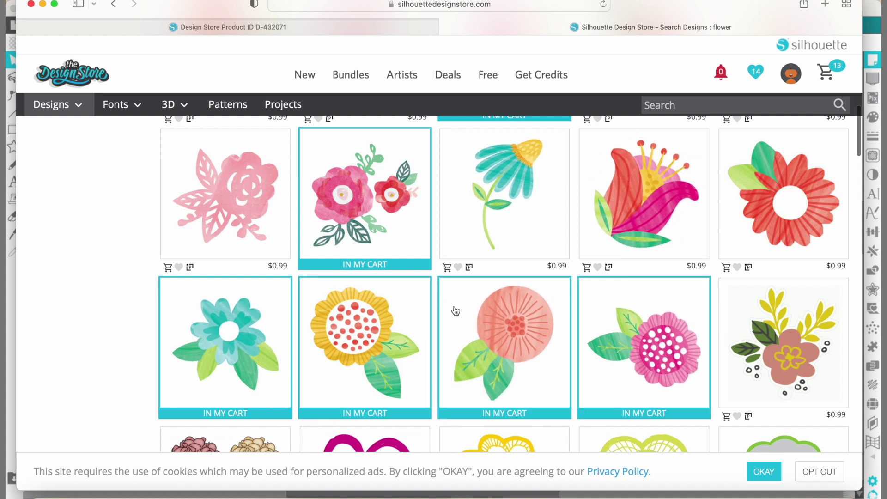
left_click(446, 268)
left_click(587, 267)
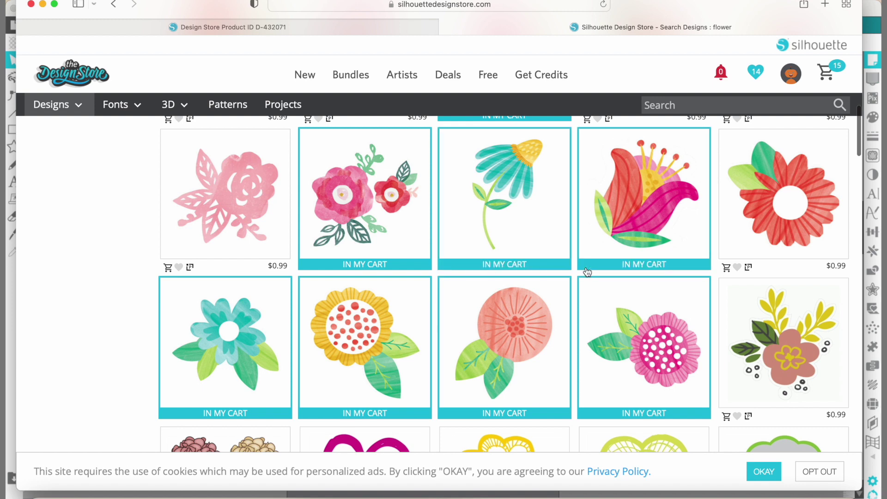
left_click(726, 267)
Open the shopping cart and review the designs in it and the wishlist below
scroll(656, 251, "up", 3)
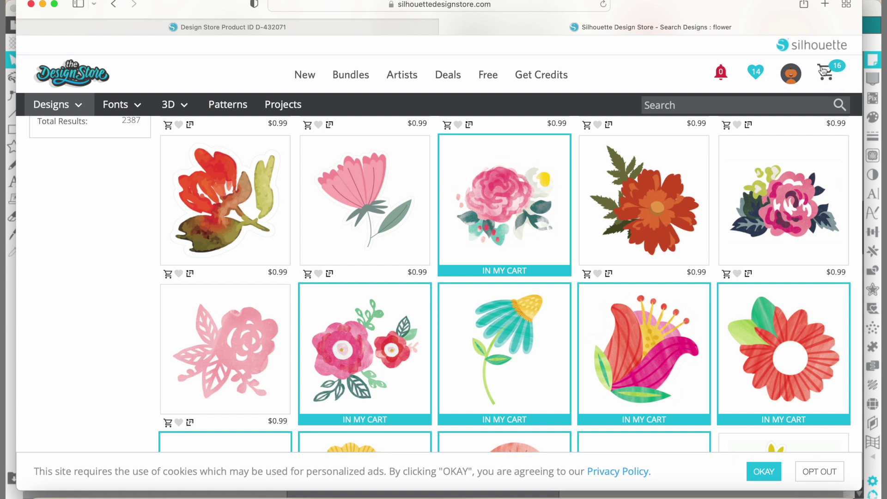
left_click(824, 70)
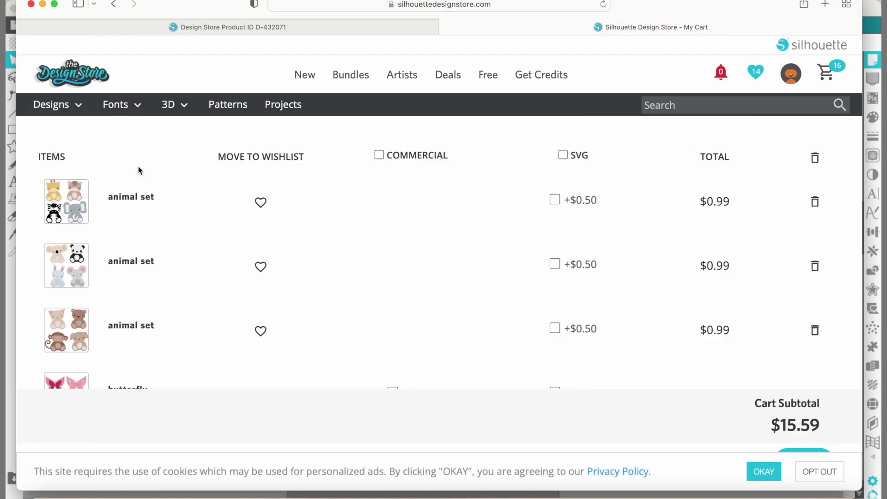
scroll(337, 347, "down", 5)
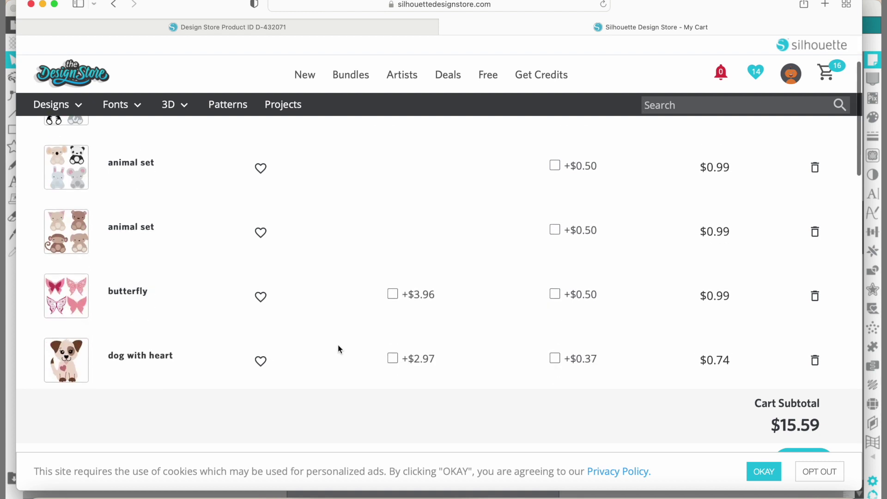
scroll(338, 346, "down", 3)
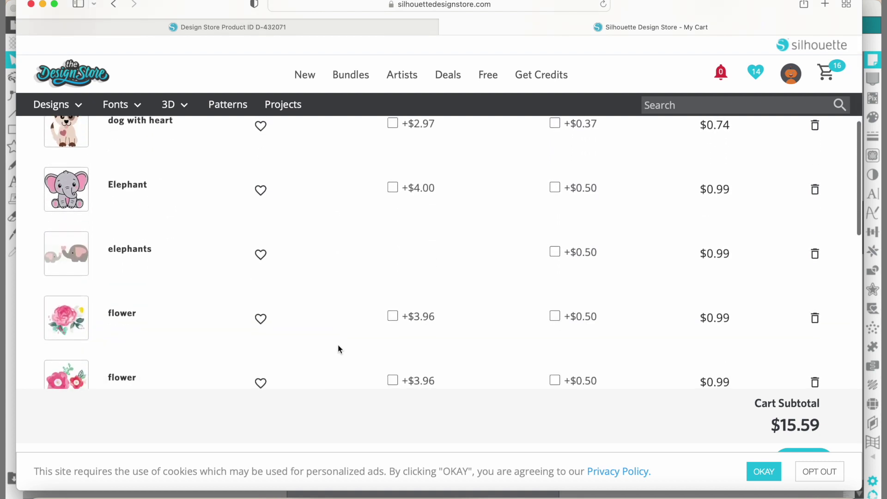
scroll(338, 347, "down", 8)
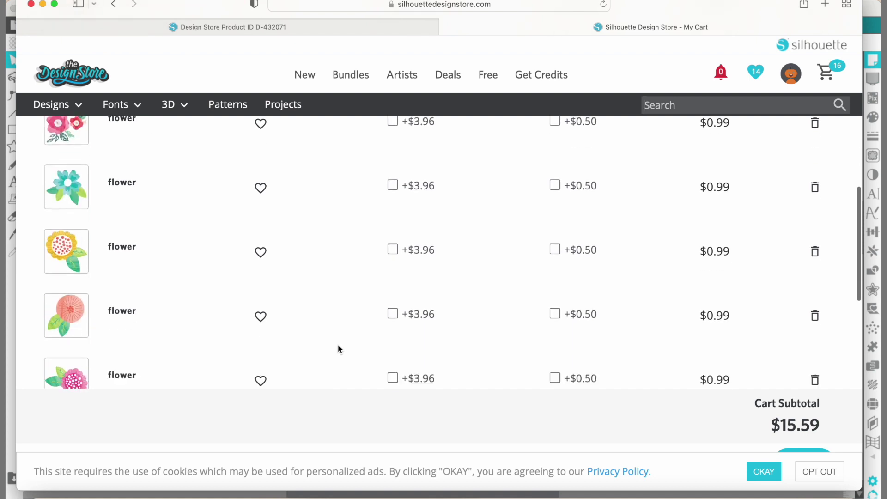
scroll(338, 348, "down", 9)
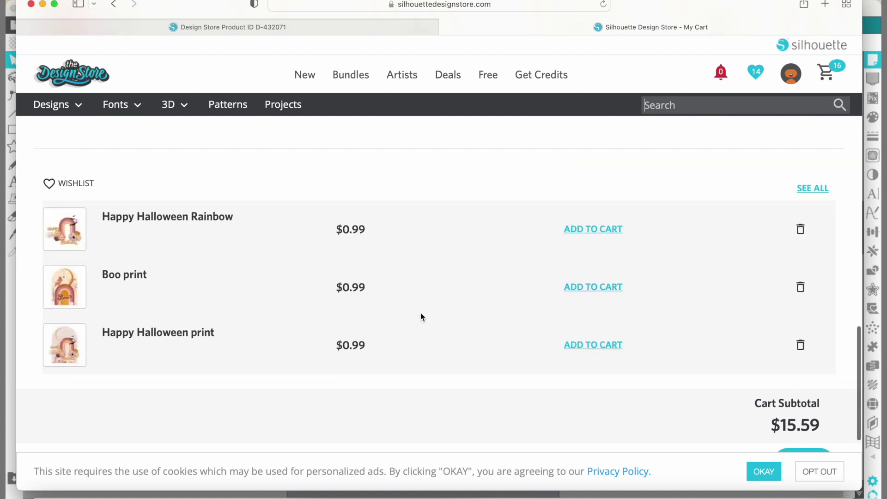
Accept the cookie notice and check out the order
scroll(700, 429, "down", 2)
left_click(766, 474)
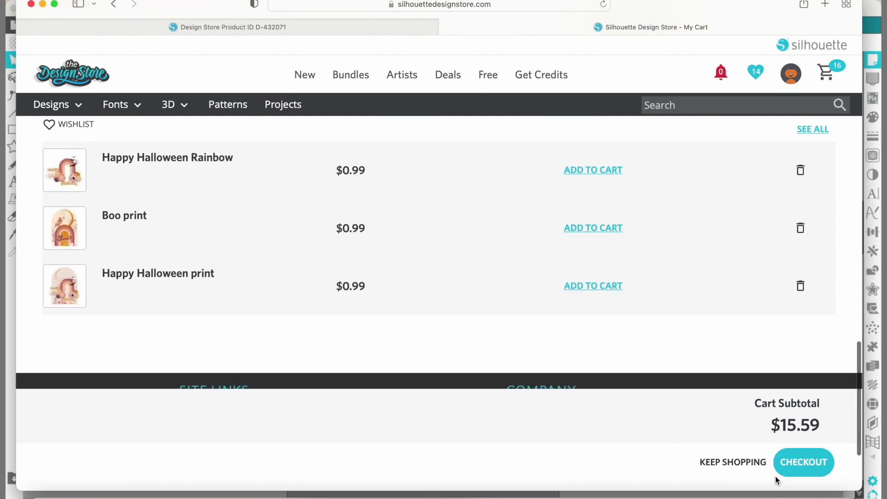
left_click(811, 464)
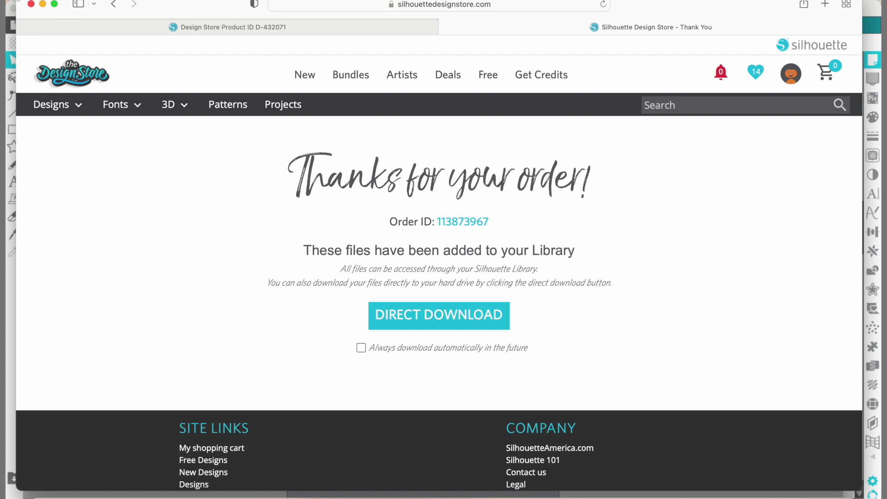
Switch to Silhouette Studio and search the design library for "dog"
left_click(43, 4)
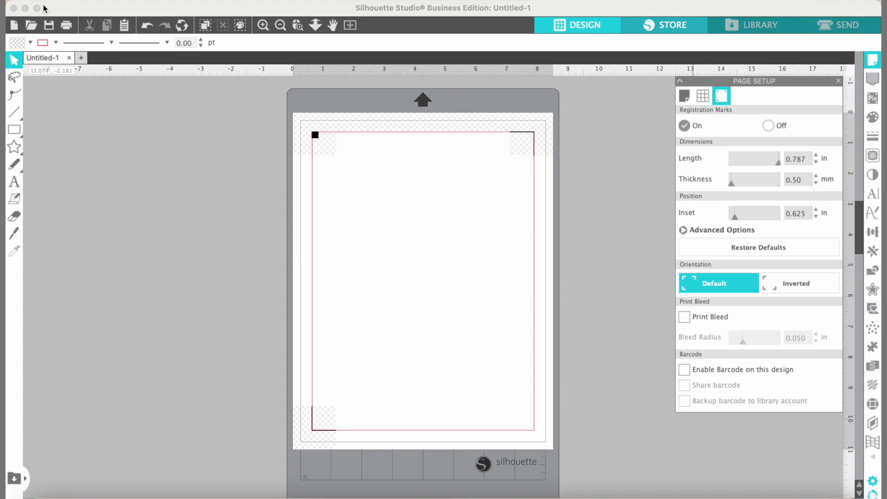
left_click(768, 27)
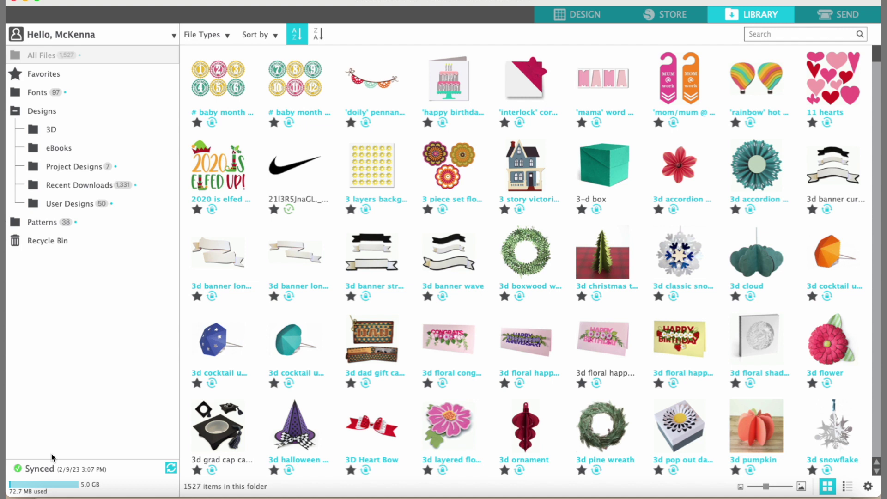
left_click(769, 34)
type("do")
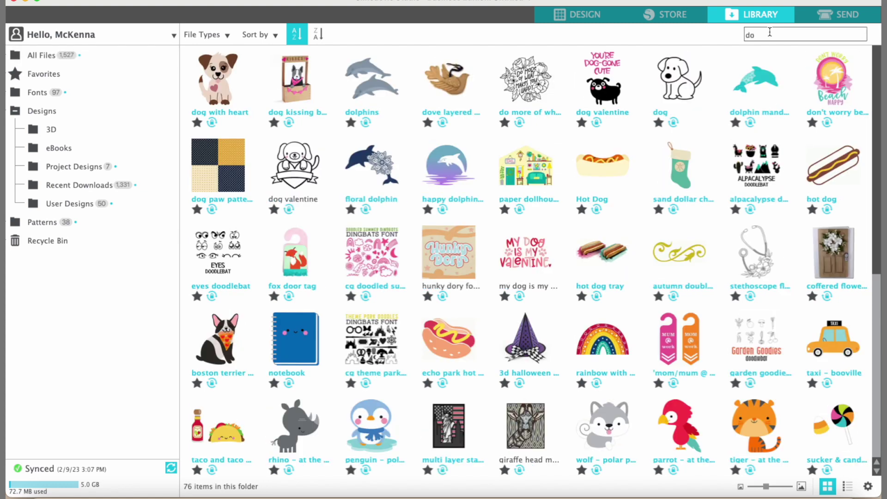
type("g")
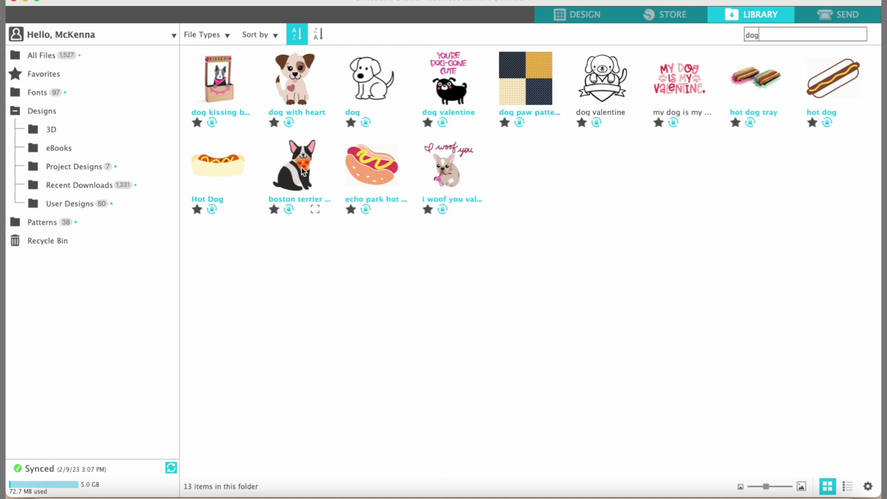
Open the dog with heart design in the workspace and move it off the page, left of the mat
left_click(298, 86)
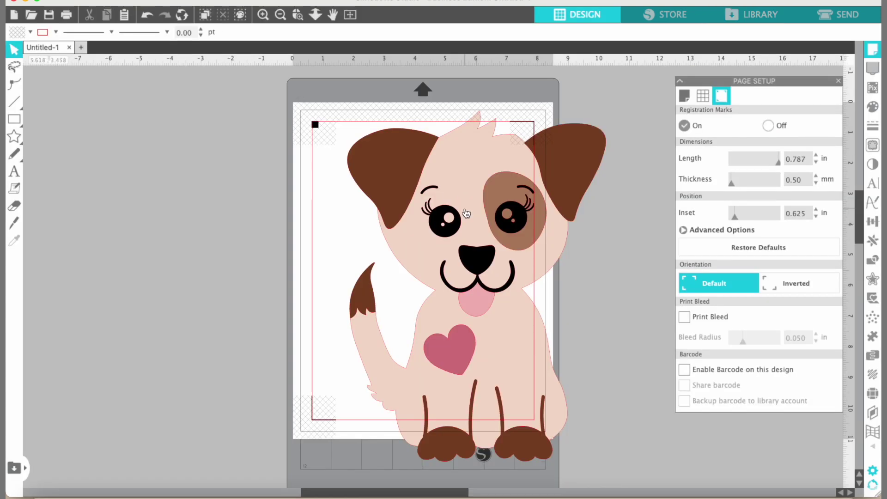
left_click(465, 212)
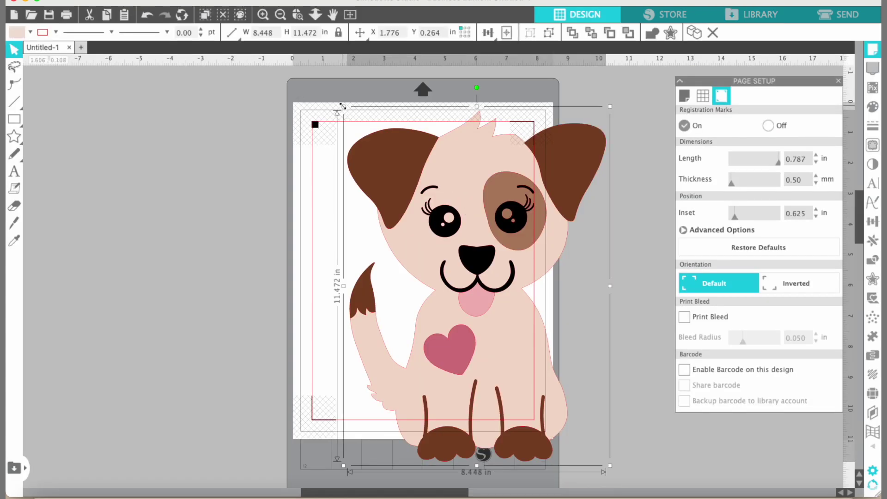
left_click_drag(503, 170, 149, 167)
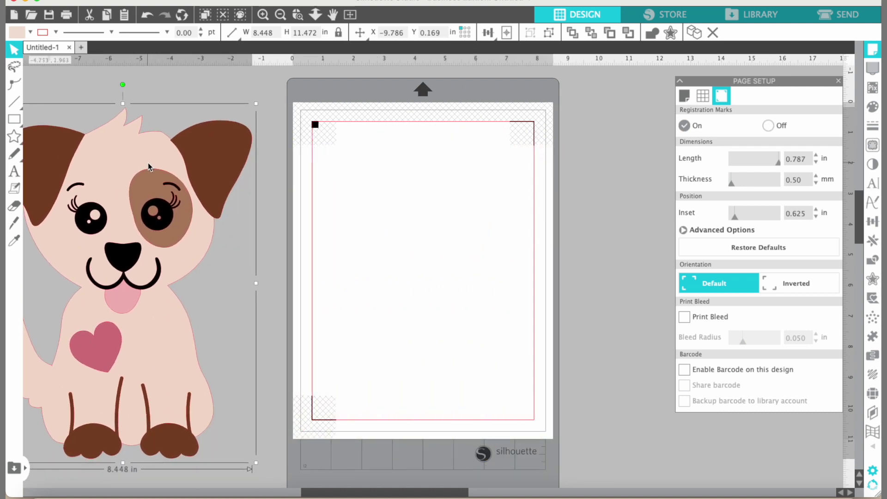
Find the gray elephant with pink ears by searching the library for "elepha", and place it left of the mat over the dog
left_click(751, 17)
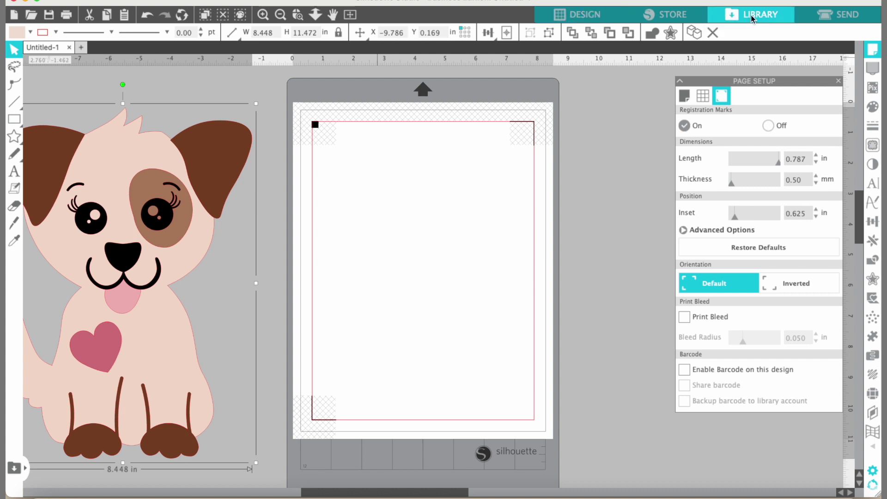
left_click(798, 30)
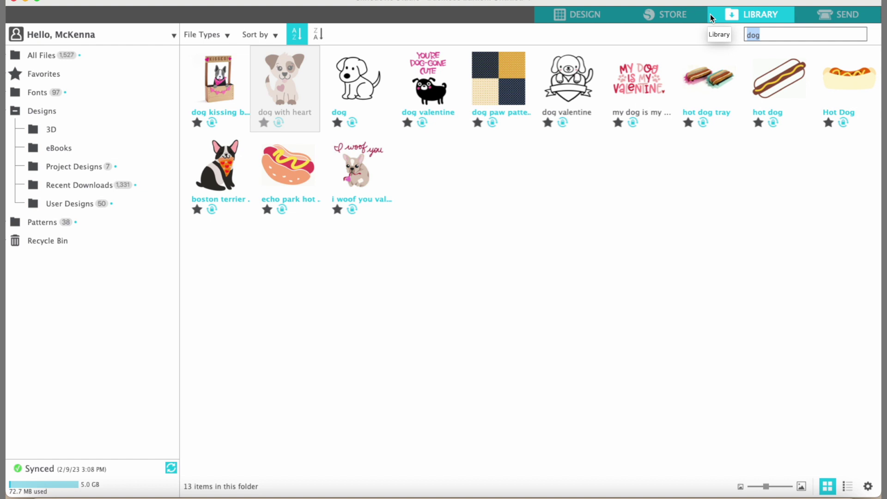
type("elepha")
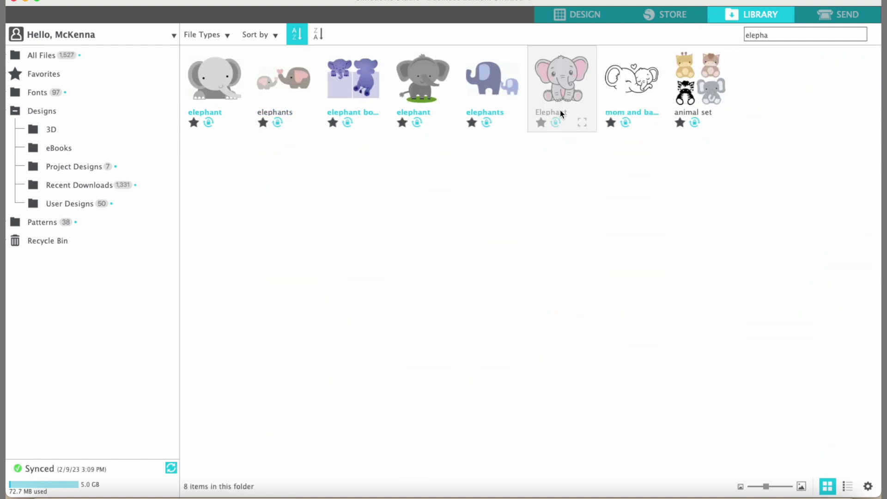
double_click(572, 80)
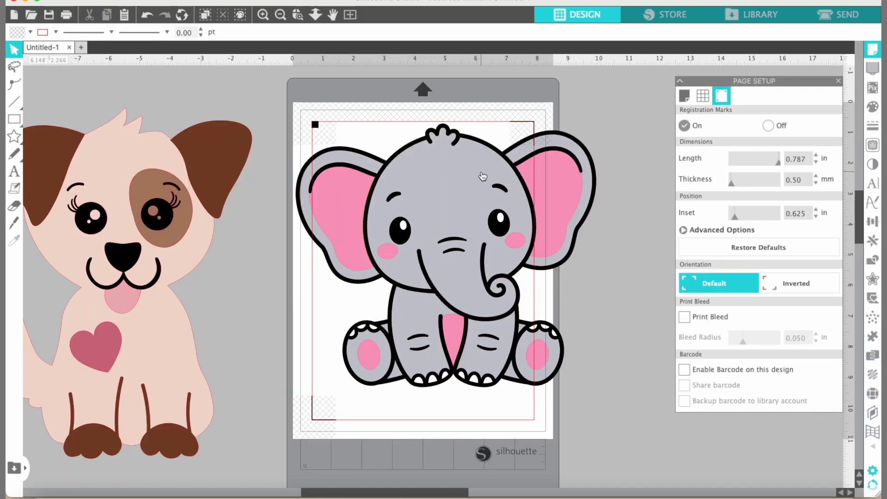
left_click_drag(481, 174, 99, 214)
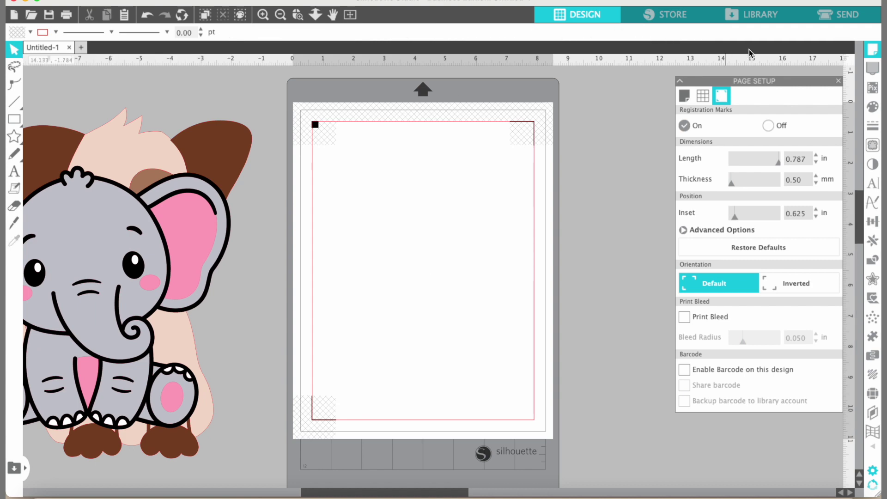
Find the drooping teal flower by searching the library for "flower", and place it to the right of the mat
left_click(765, 17)
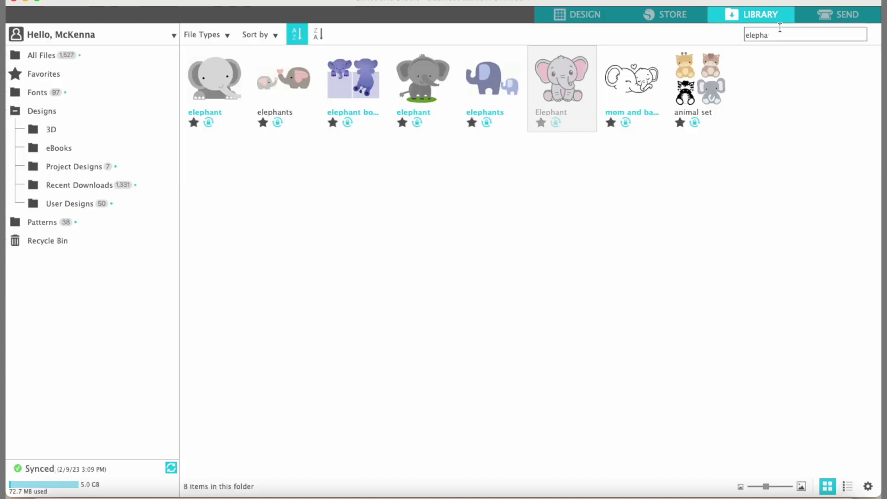
double_click(781, 30)
type("fl")
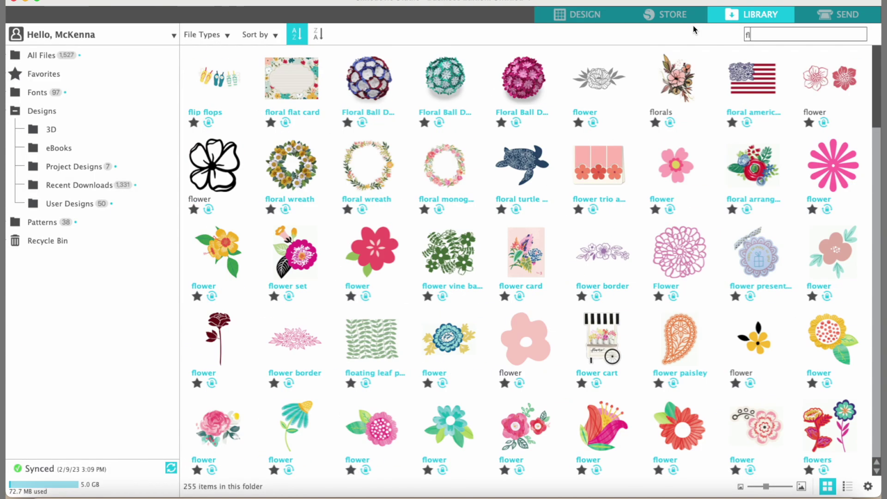
type("owers")
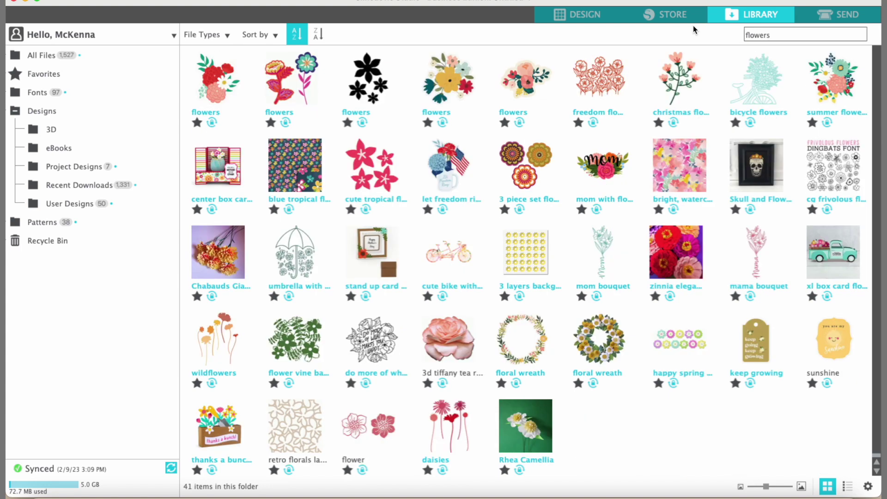
key("BackSpace")
scroll(691, 203, "down", 2)
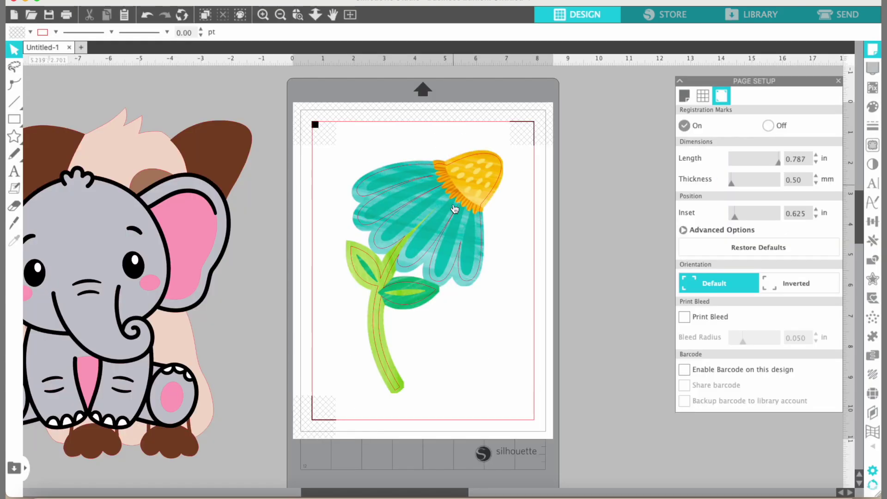
left_click_drag(387, 187, 613, 199)
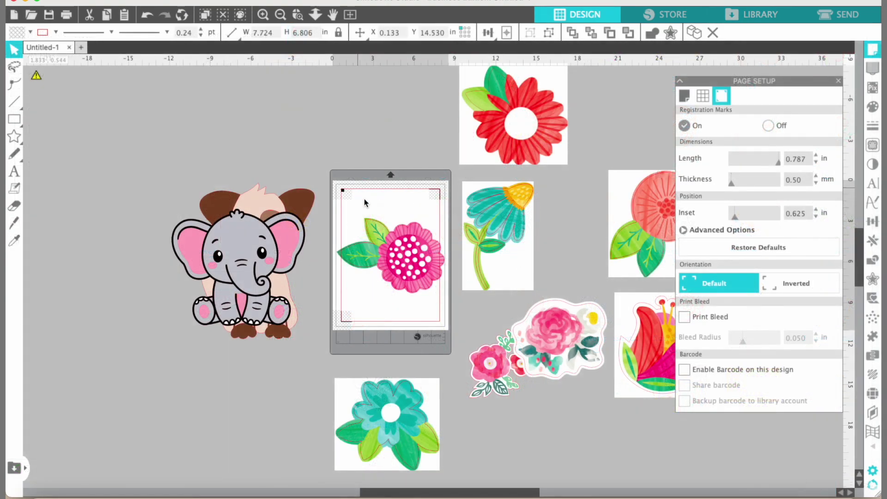
Move the pink dotted flower off the page below the elephant, and separate the pink-and-red flower pair from the rose bouquet
left_click(418, 247)
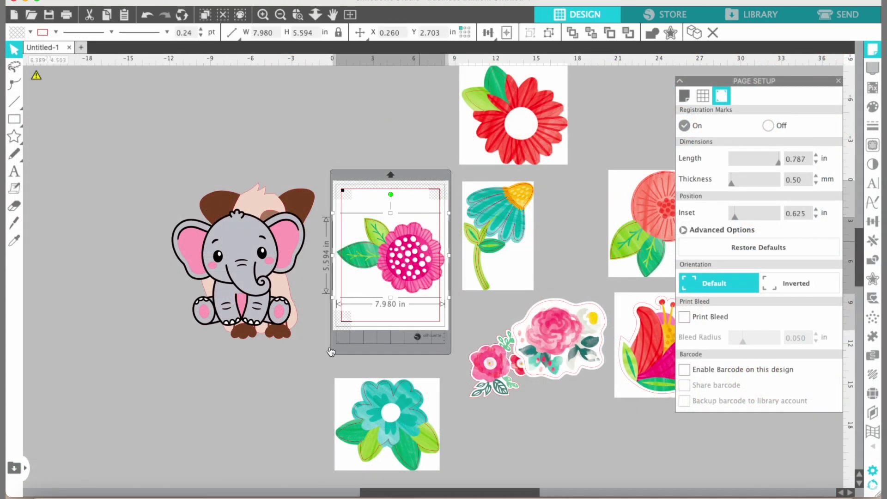
left_click_drag(418, 247, 269, 409)
scroll(449, 319, "right", 5)
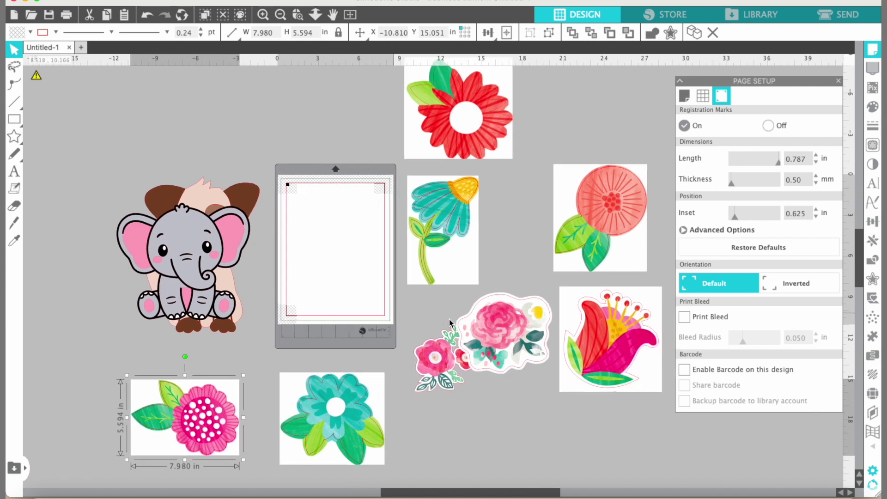
left_click_drag(434, 357, 409, 378)
left_click(512, 339)
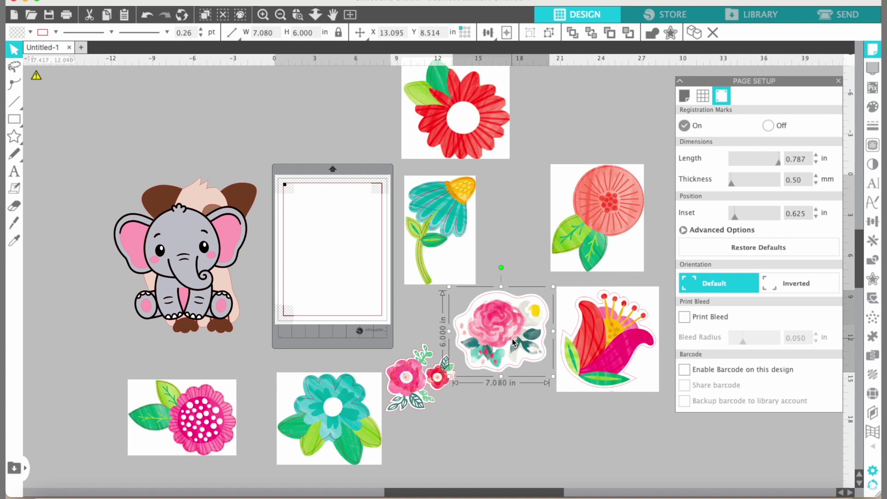
left_click_drag(500, 318, 501, 413)
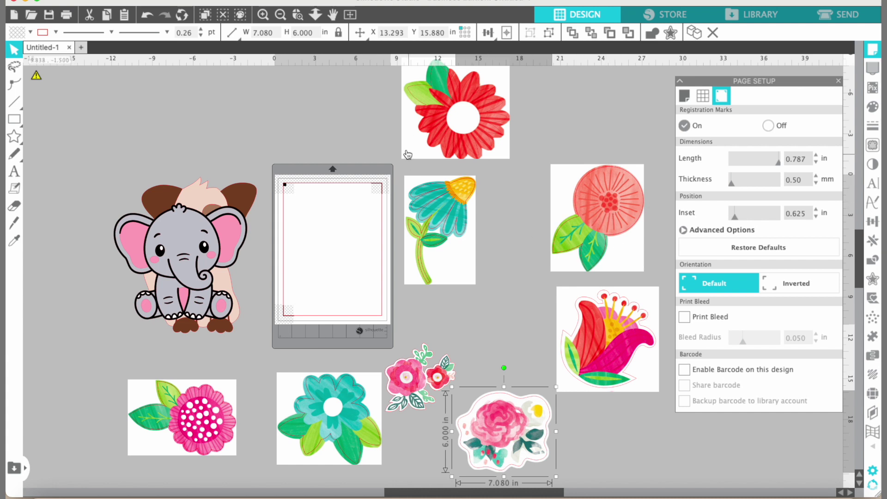
Delete the coral flower with green leaves from the workspace
left_click(641, 244)
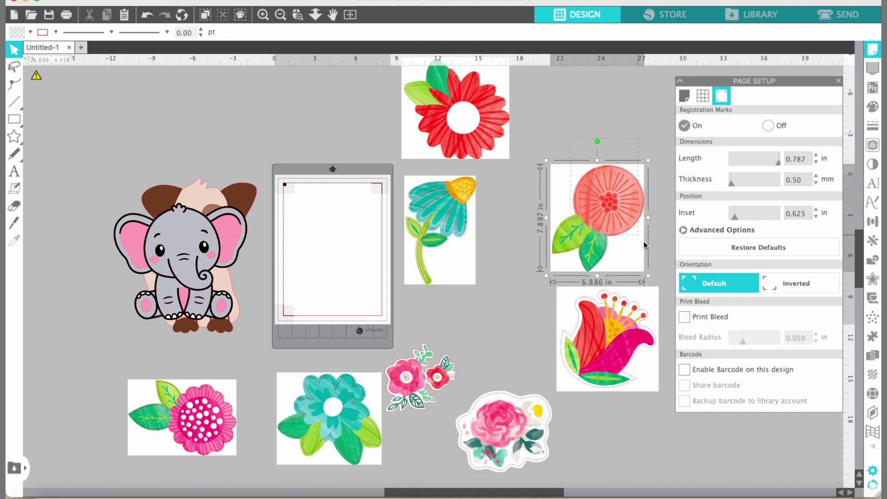
key("Delete")
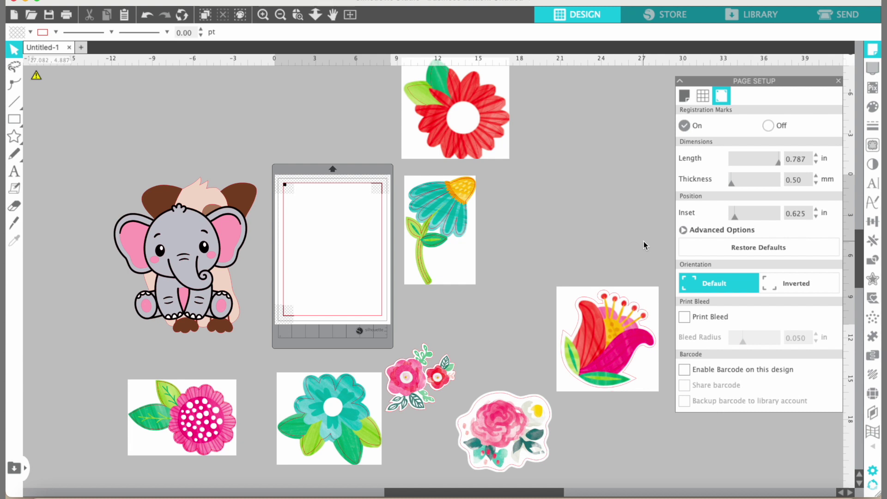
Scale the drooping teal flower down proportionally to about 1.98 in wide and 3.02 in high
left_click(455, 203)
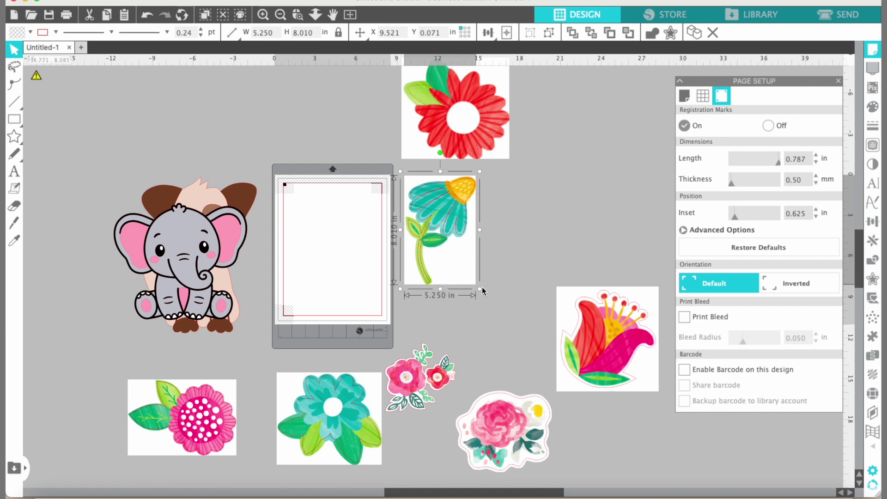
left_click_drag(481, 287, 434, 223)
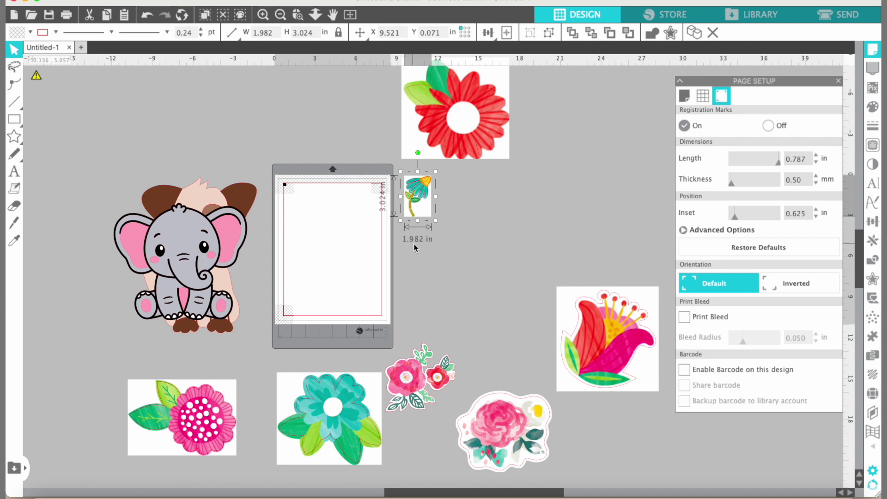
Move the drooping teal flower onto the page beside the black registration square, scaled to about 1.49 in wide and 2.27 in high
left_click_drag(426, 212, 309, 227)
left_click(353, 237)
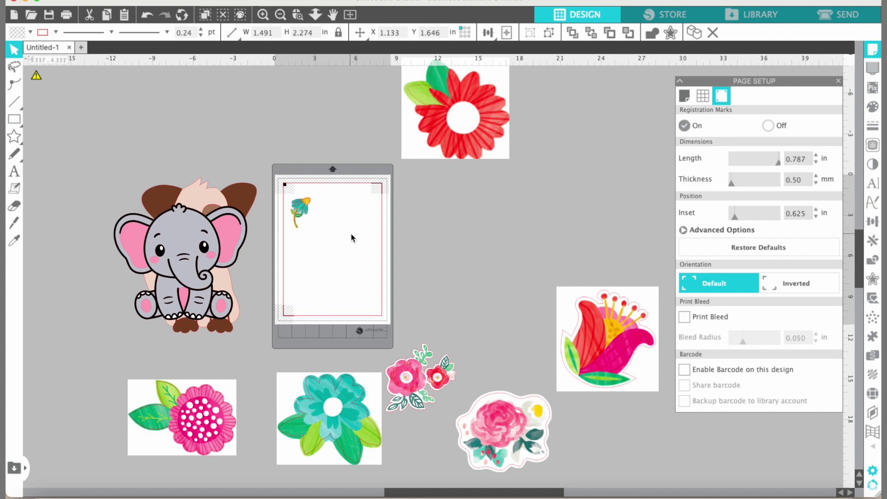
scroll(319, 236, "up", 1)
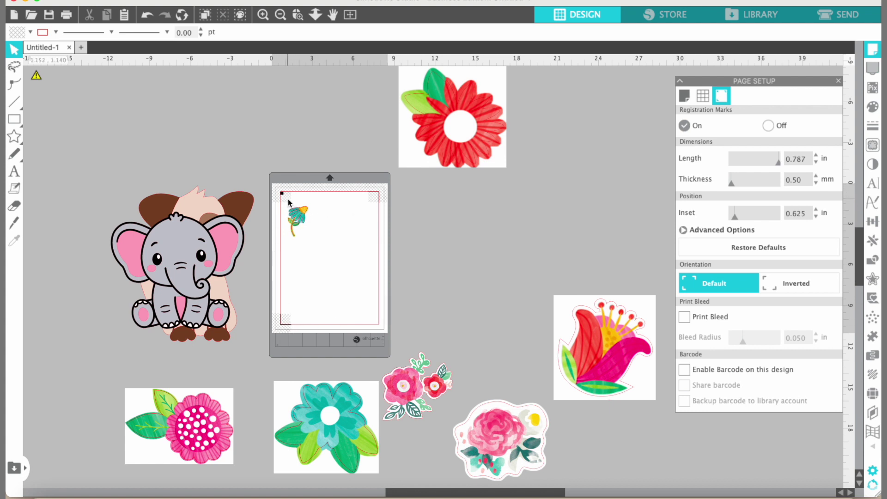
key("XF86AudioRaiseVolume")
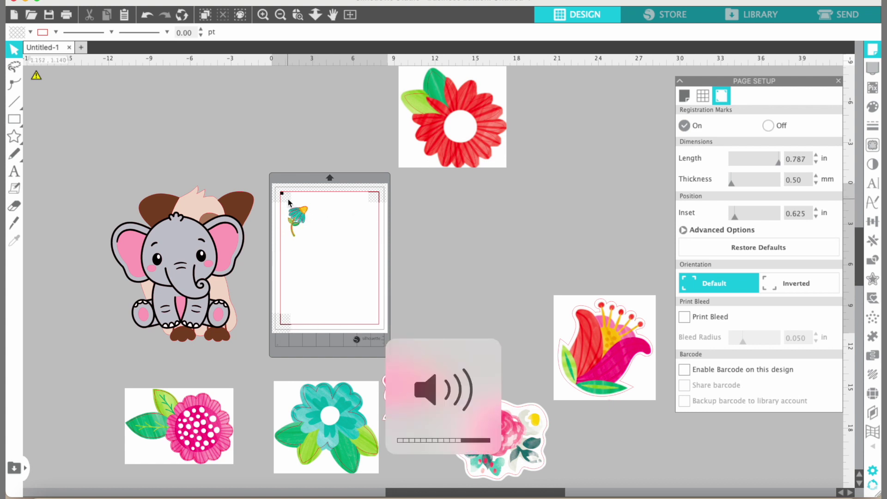
scroll(287, 199, "up", 1)
scroll(286, 152, "up", 1)
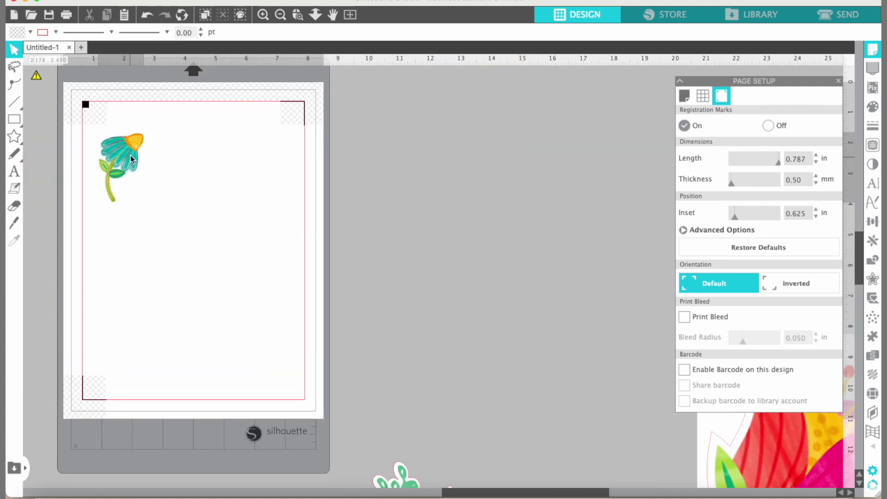
mouse_move(131, 162)
left_mouse_down()
mouse_move(130, 140)
mouse_move(130, 151)
left_mouse_up()
left_click(93, 221)
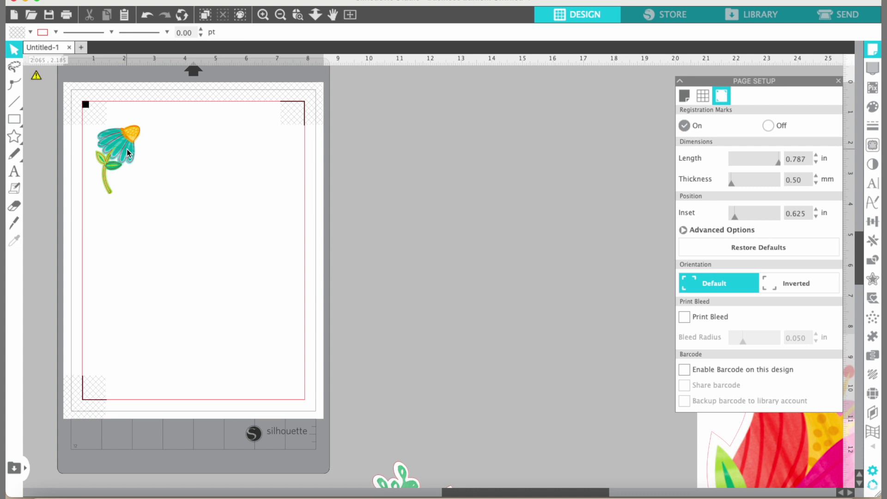
scroll(127, 149, "down", 1)
scroll(126, 149, "down", 2)
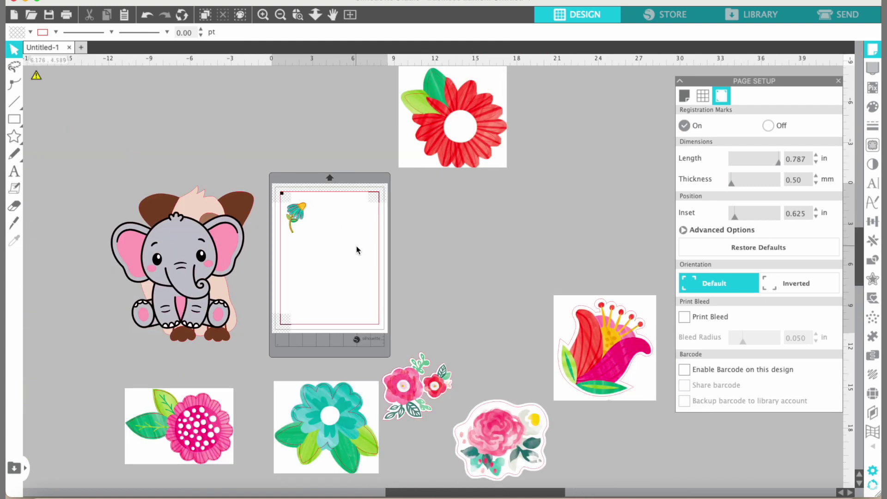
Scale the remaining flowers down onto the page, and move the elephant to the right of the mat
left_click(409, 158)
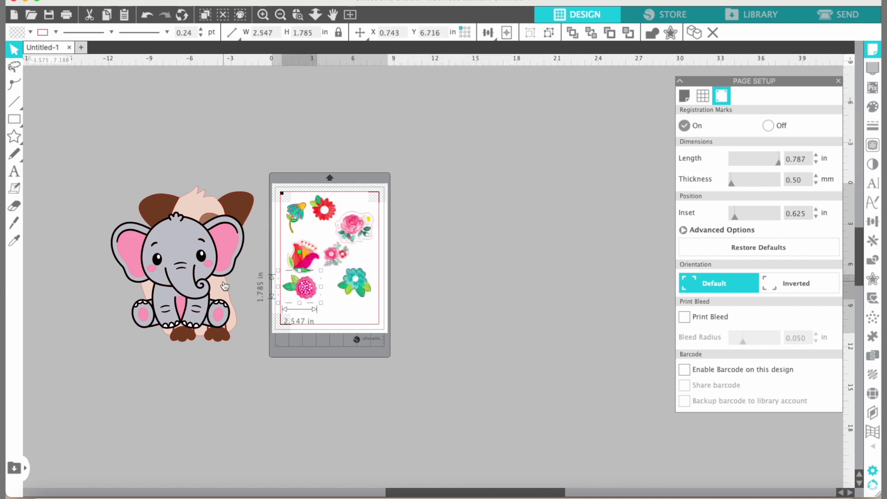
left_click_drag(225, 286, 412, 231)
scroll(411, 231, "up", 5)
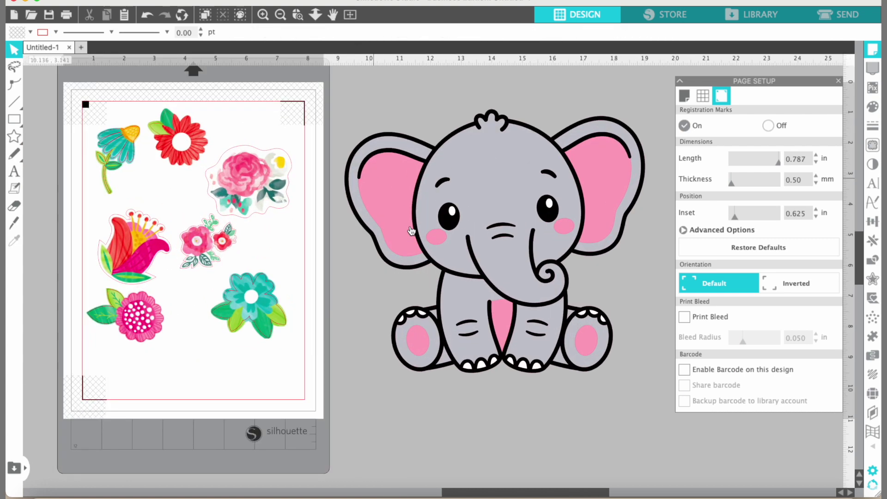
scroll(174, 305, "left", 5)
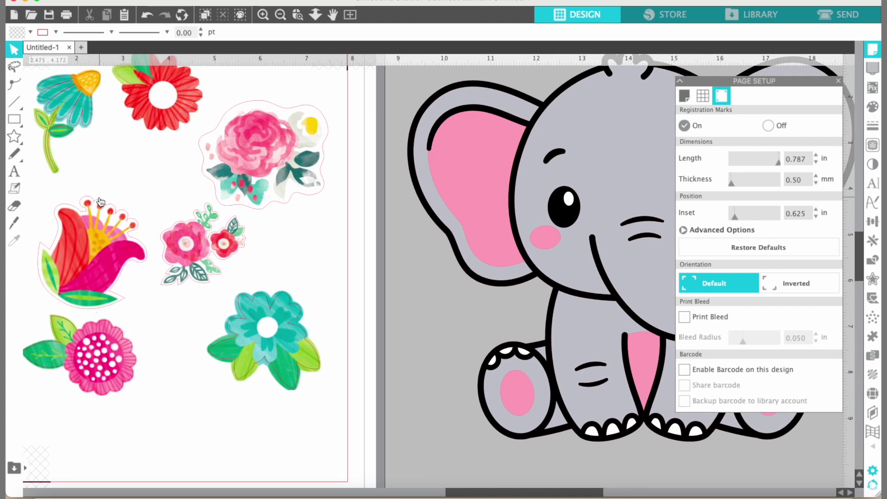
scroll(100, 202, "down", 5)
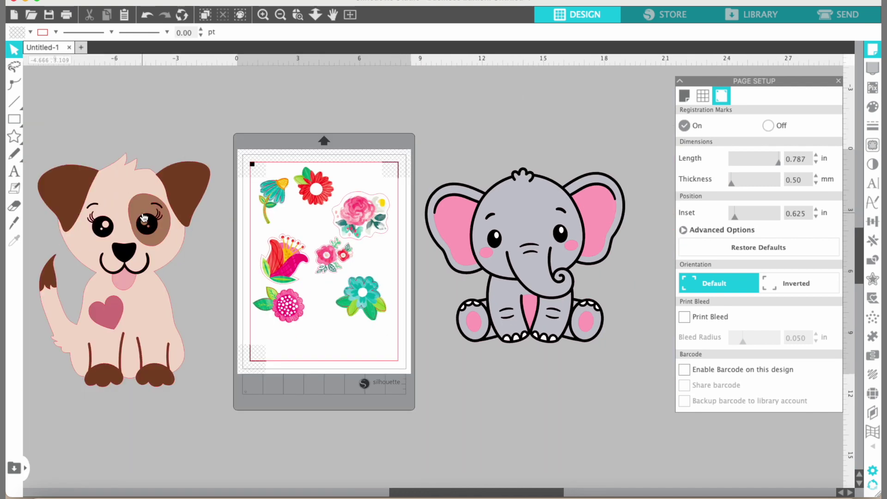
Create a 0.125 in offset outline with rounded corners around the elephant
left_click(553, 209)
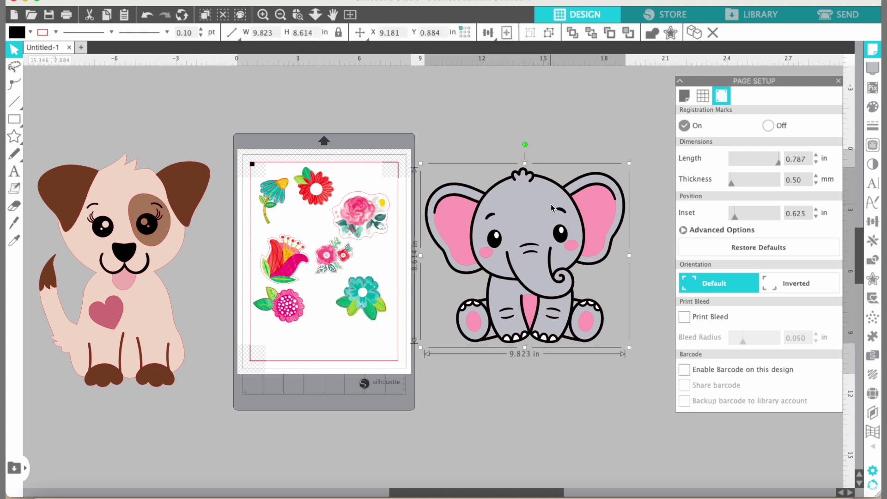
left_click(872, 281)
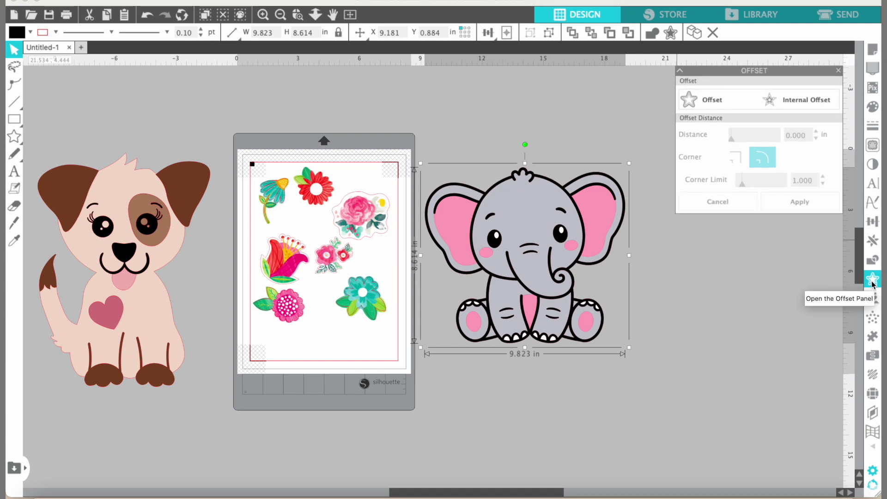
left_click(723, 101)
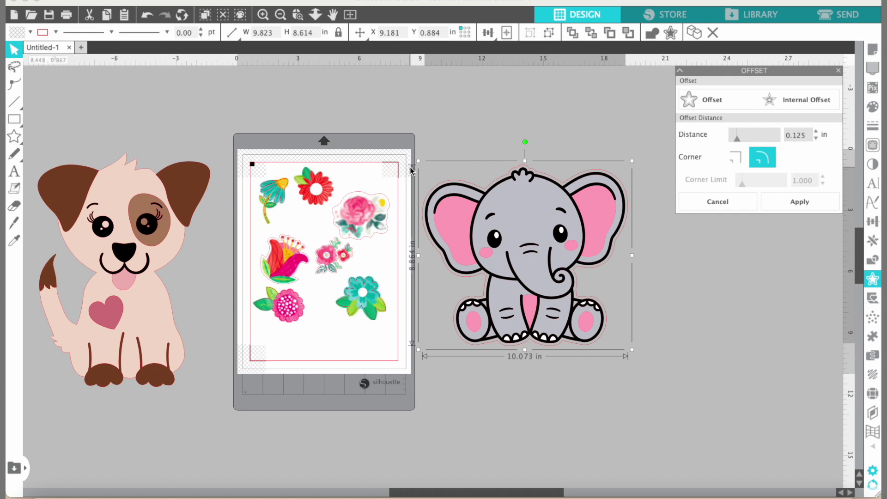
left_click(411, 172)
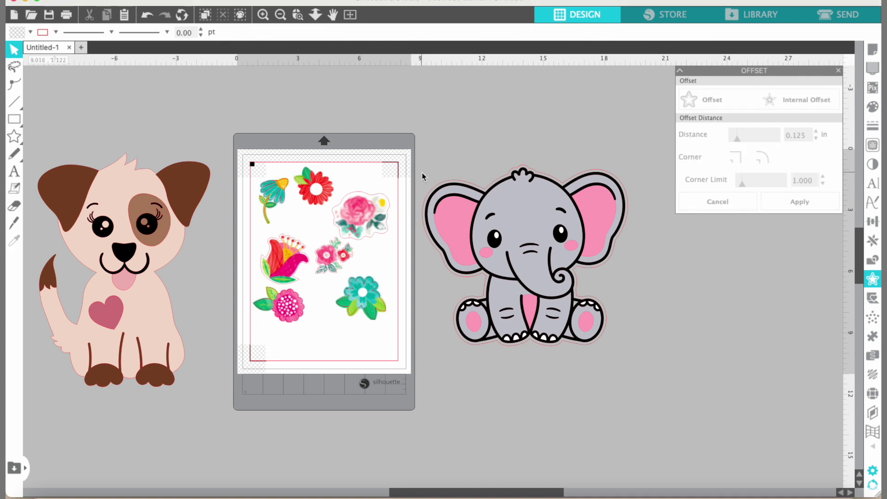
Group the elephant with its offset outline
left_click(423, 270)
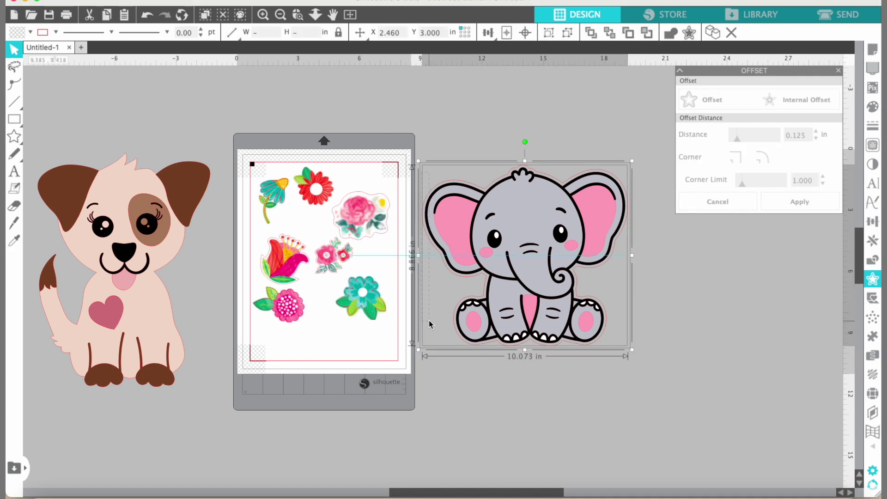
left_click_drag(429, 322, 633, 354)
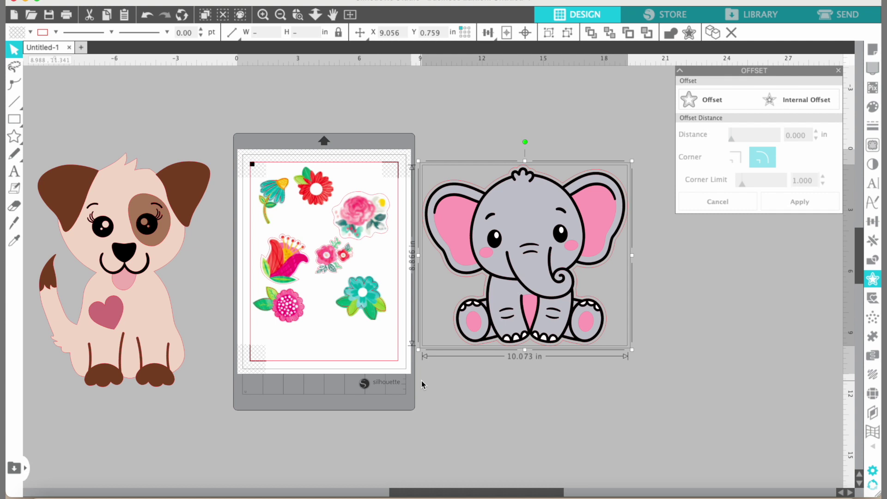
right_click(500, 285)
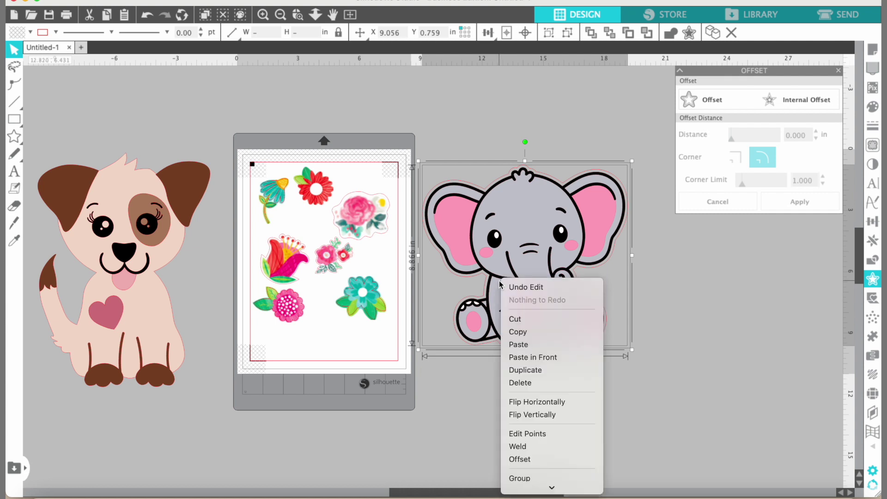
mouse_move(551, 486)
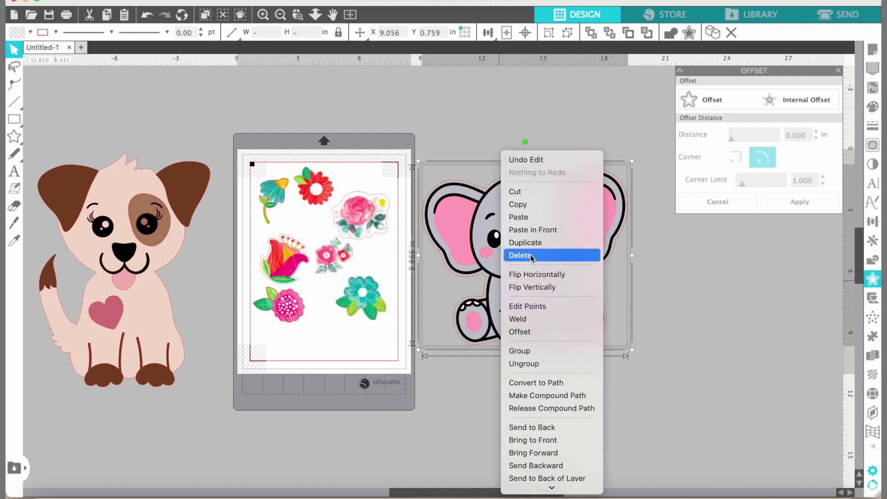
left_click(526, 351)
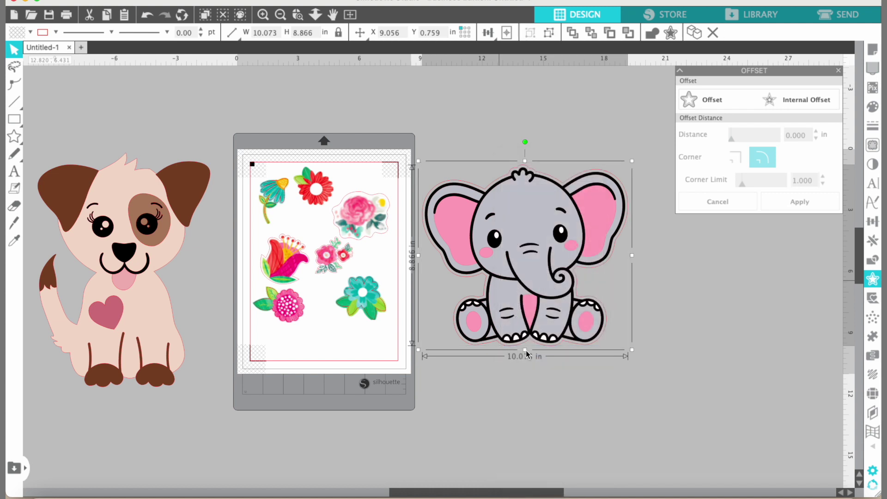
Add an offset outline around the dog and scale the dog down beside the mat
left_click(630, 348)
left_click(601, 329)
left_click(130, 281)
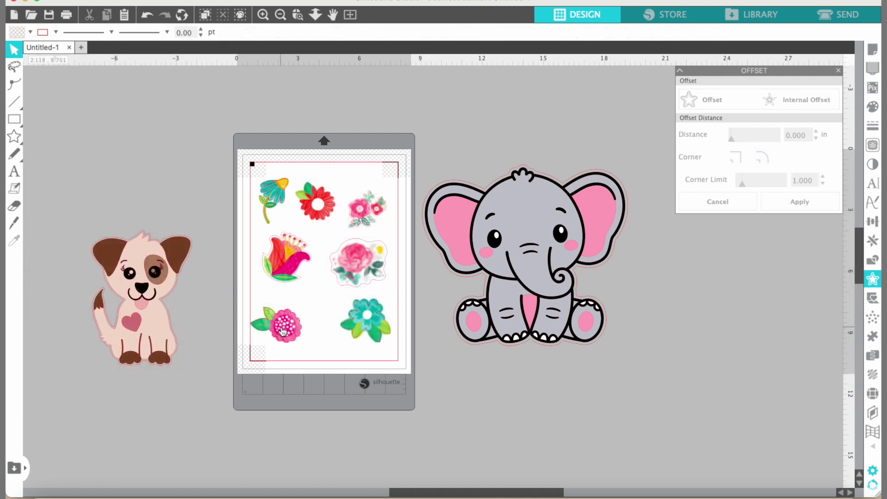
Move the pink dotted flower slightly lower, keeping it inside the page's lower-left registration area
left_click(286, 336)
left_click_drag(286, 336, 287, 339)
key("Escape")
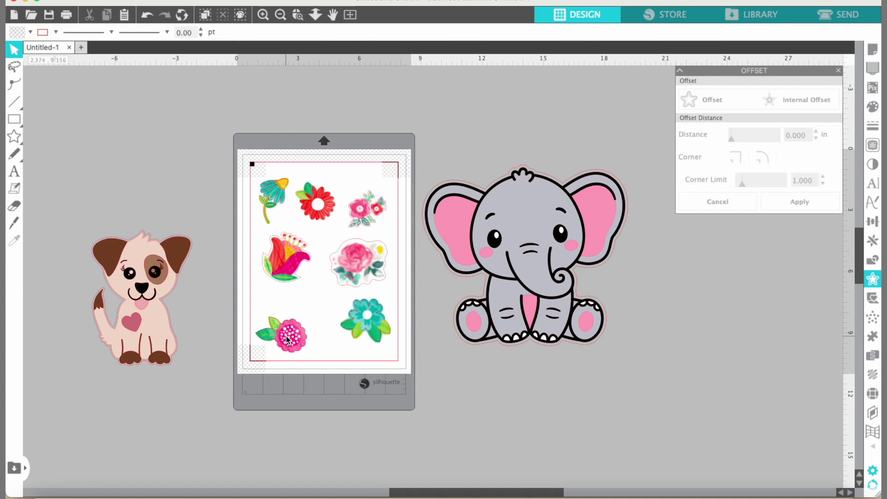
Copy and paste the pink dotted flower, then rotate the copy and place it above and to the right of the original
left_click(286, 340)
right_click(286, 340)
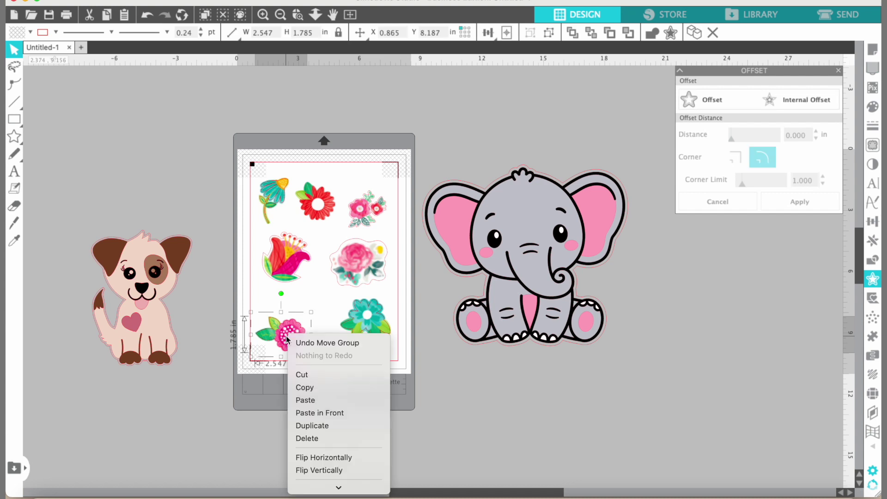
mouse_move(339, 486)
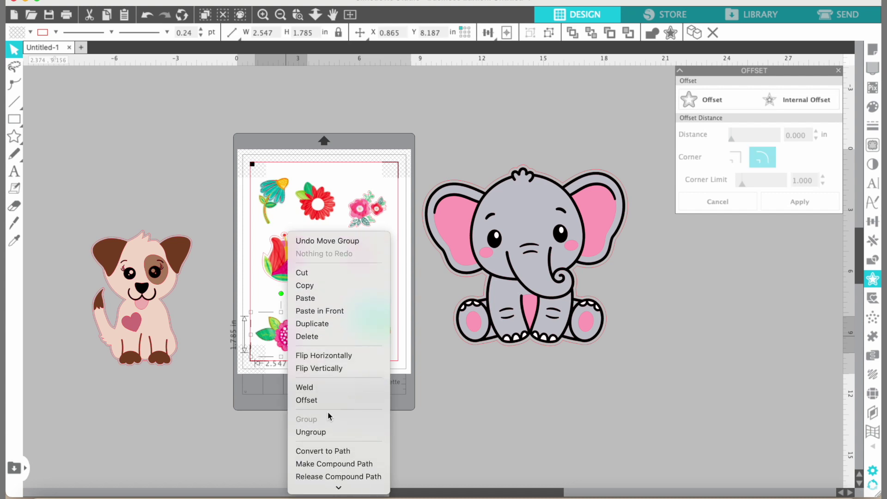
left_click(329, 285)
left_click(322, 299)
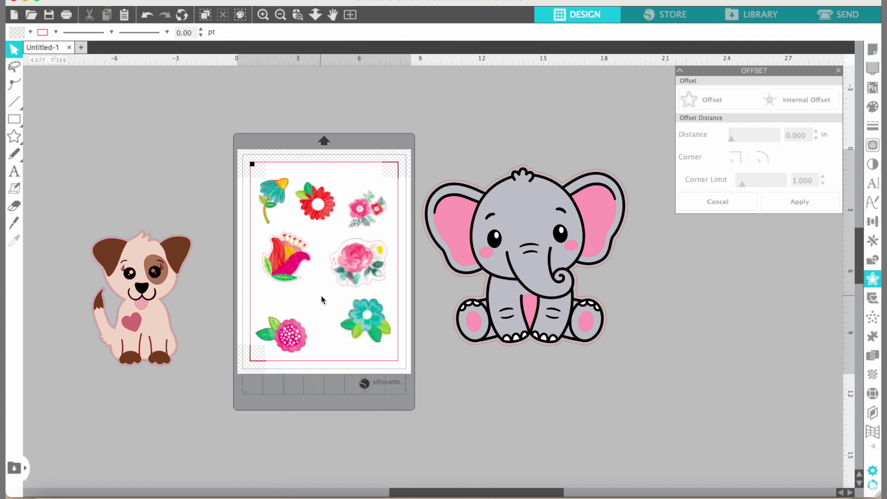
right_click(323, 297)
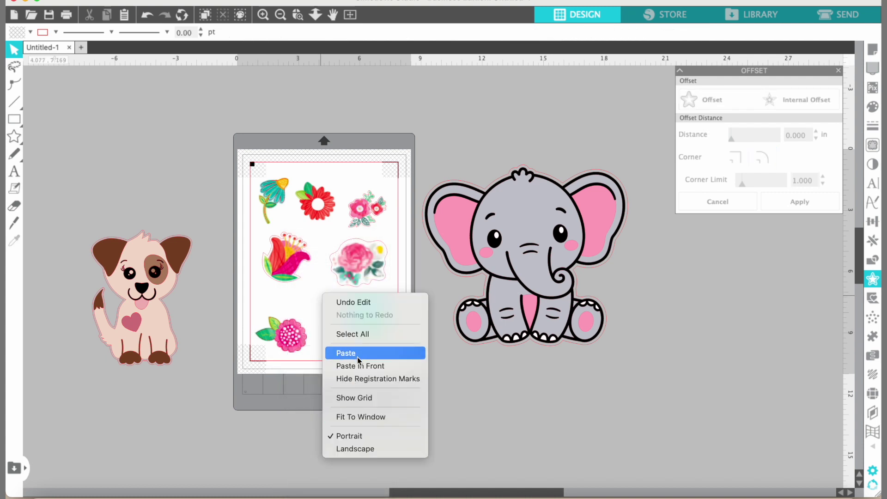
left_click(344, 353)
left_click_drag(316, 361, 322, 308)
left_click_drag(309, 265, 317, 296)
left_click(467, 391)
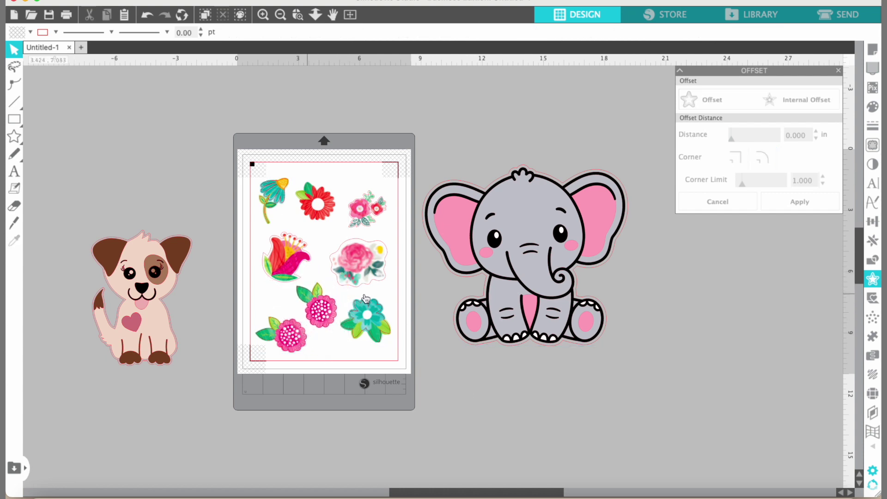
Shift the round teal flower down, and place a smaller duplicate above it near the page's right edge
left_click(367, 316)
left_click_drag(367, 317, 354, 329)
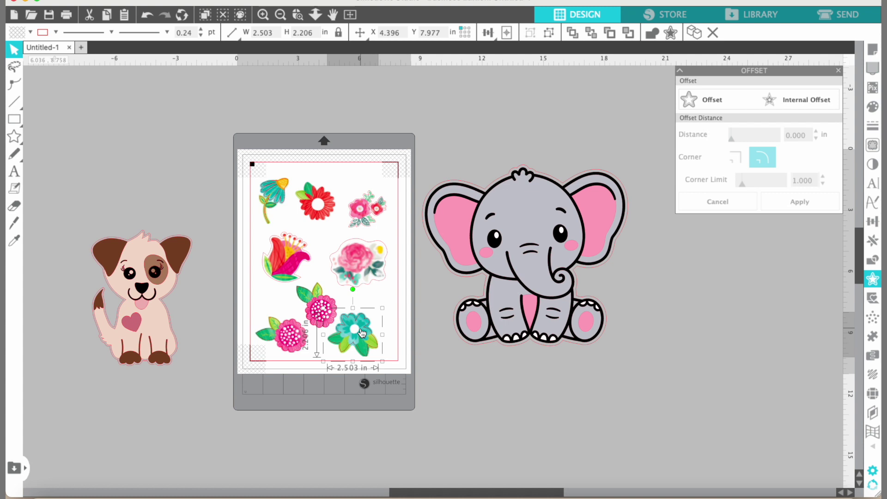
key("super+d")
left_click_drag(388, 365, 378, 340)
left_click_drag(405, 372, 377, 299)
Scale down the rotated copy of the pink dotted flower to fit between the neighbouring flowers
left_click(317, 310)
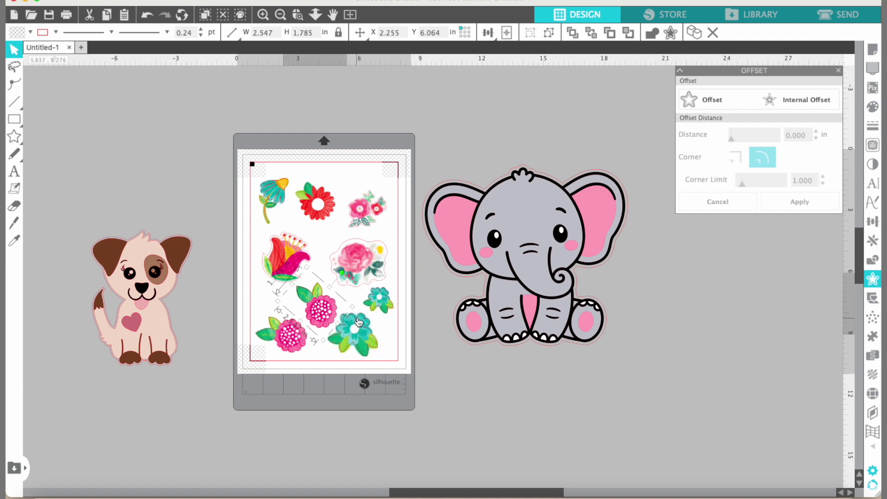
left_click_drag(352, 307, 322, 311)
left_click(324, 379)
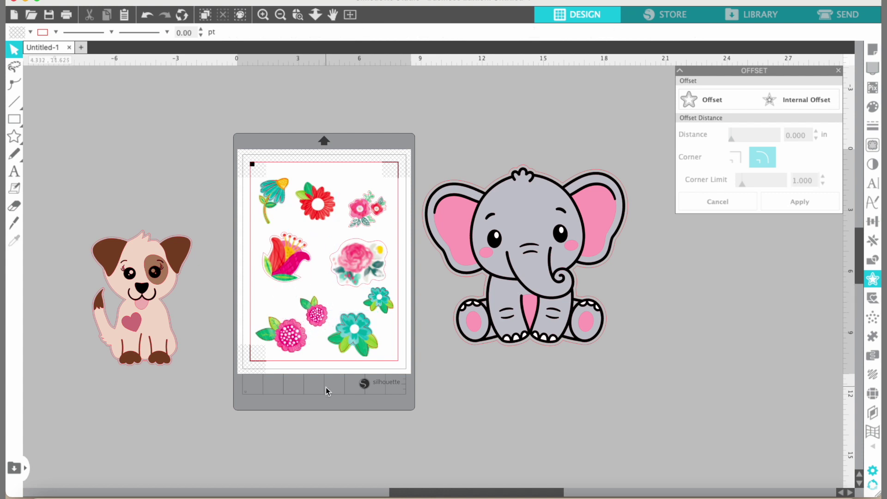
Place a smaller copy of the red-and-magenta flower just below the original at the page's left edge
left_click(286, 260)
left_click_drag(287, 260, 262, 295)
left_click(340, 411)
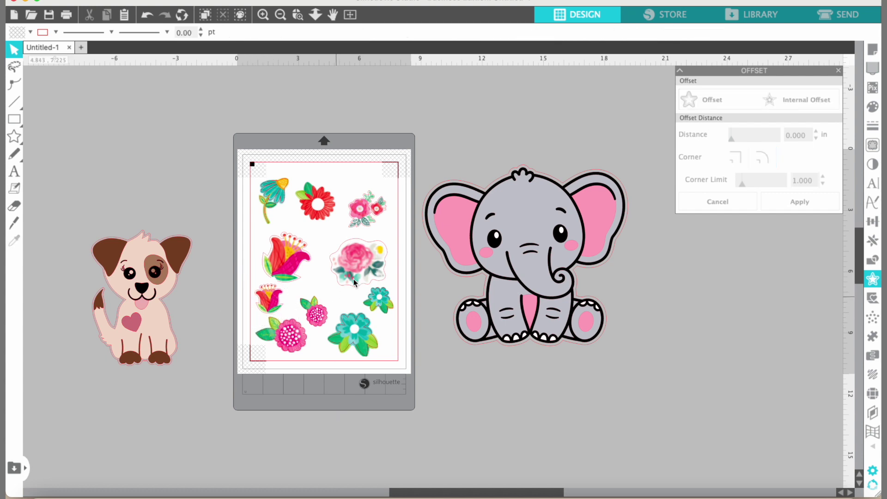
Rotate and shift the rose bouquet, and fill the gaps with copies of the drooping teal, red and pink-and-red flowers
left_click(369, 267)
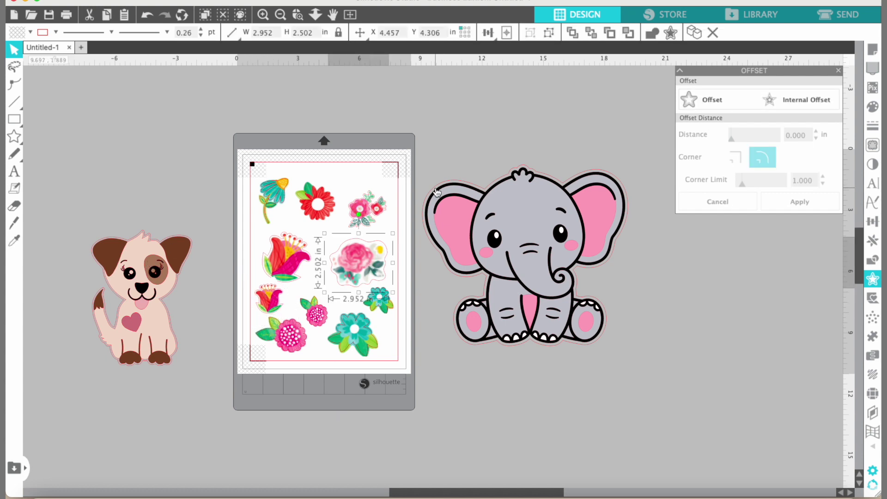
left_click(282, 187)
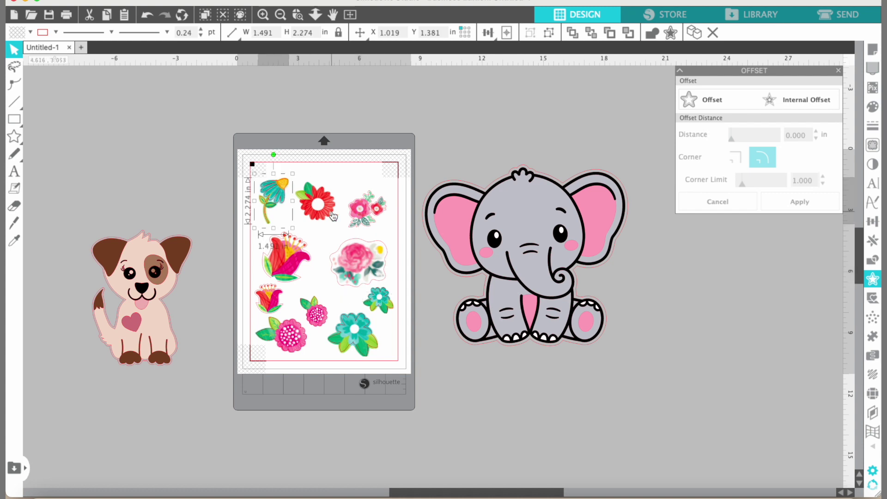
left_click_drag(359, 263, 346, 278)
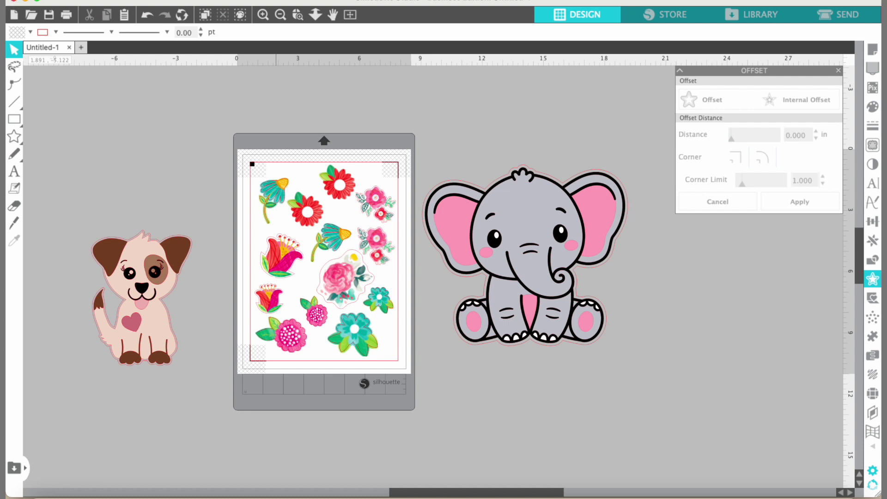
Create a new blank document, then return to the Untitled-1 document
left_click(13, 22)
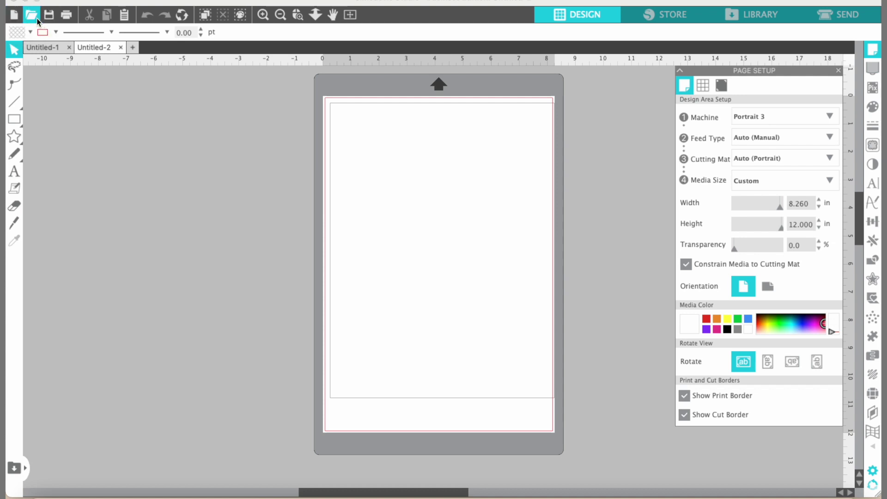
left_click(38, 47)
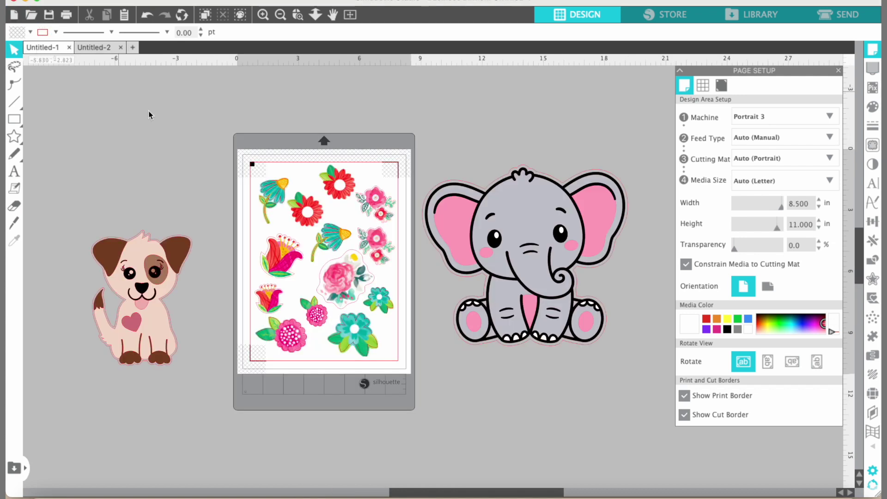
Copy the dog and elephant stickers from Untitled-1 into the Untitled-2 document
left_click(147, 287)
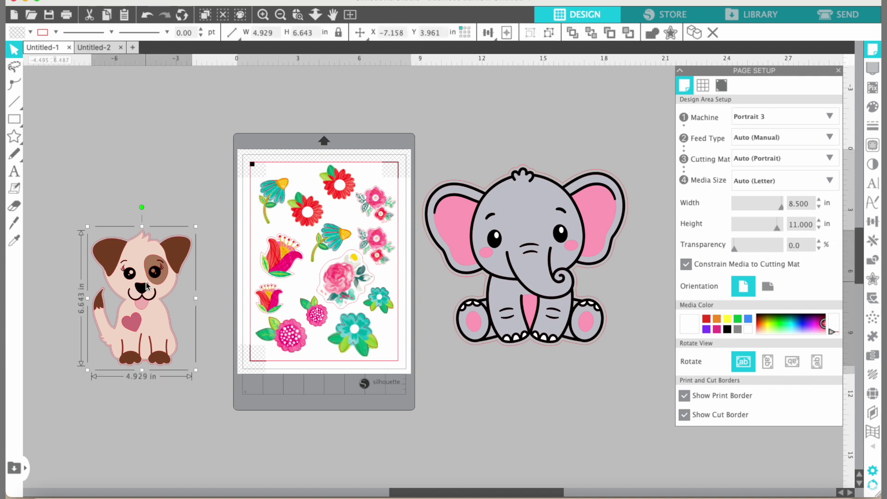
left_click(100, 48)
key("super+v")
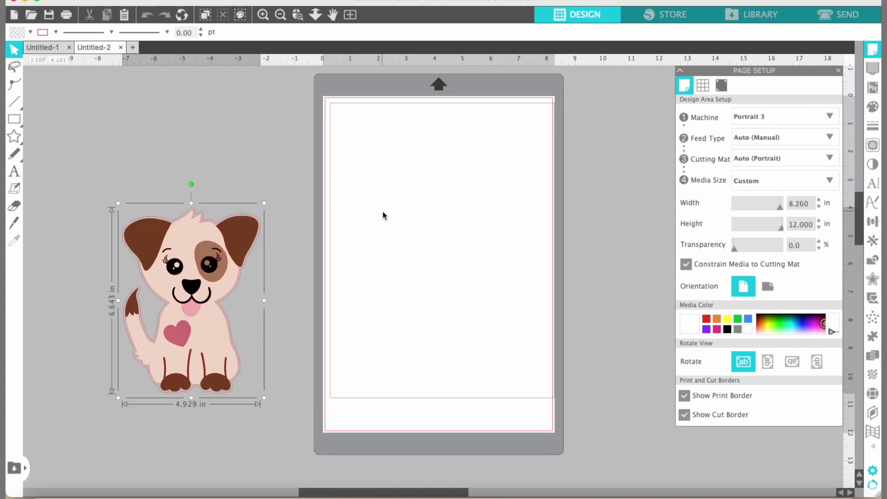
left_click(48, 51)
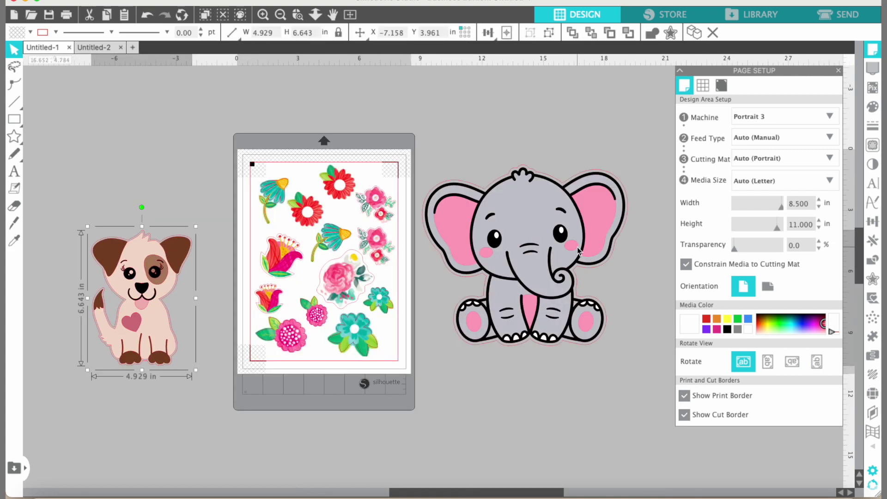
left_click(505, 215)
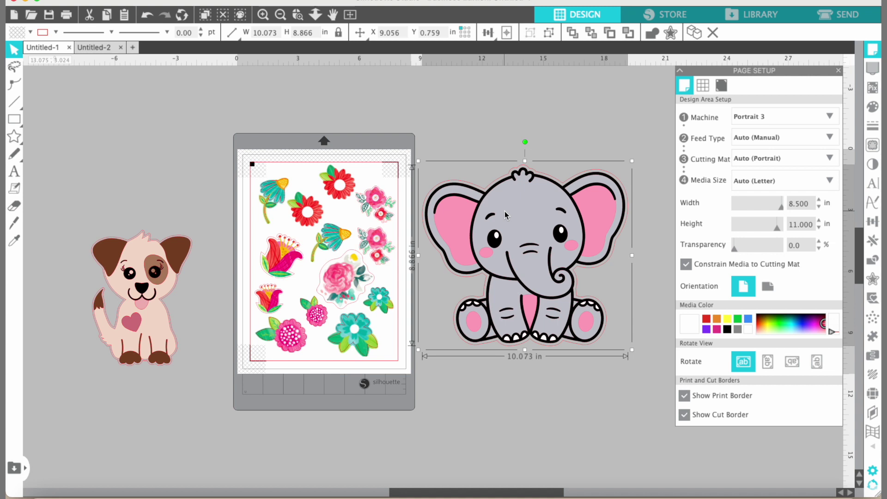
left_click(92, 47)
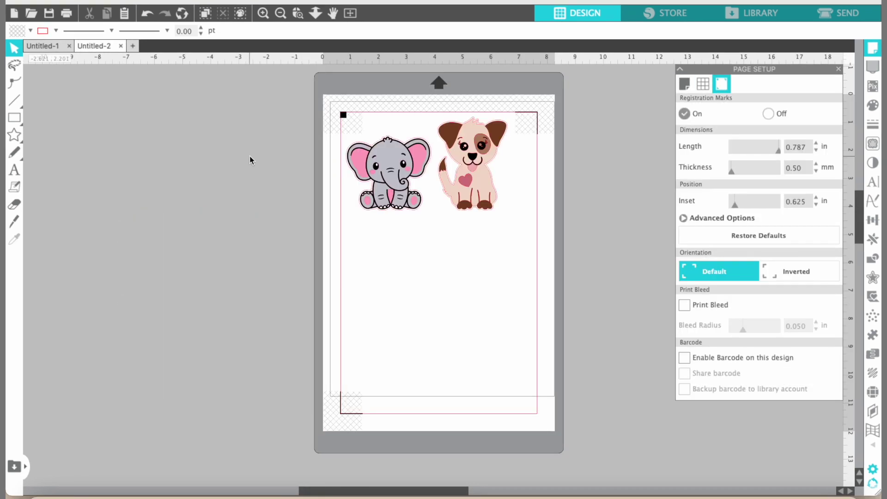
Set the media size of the Untitled-2 page to Letter (8.500 x 11.000 in)
left_click(682, 87)
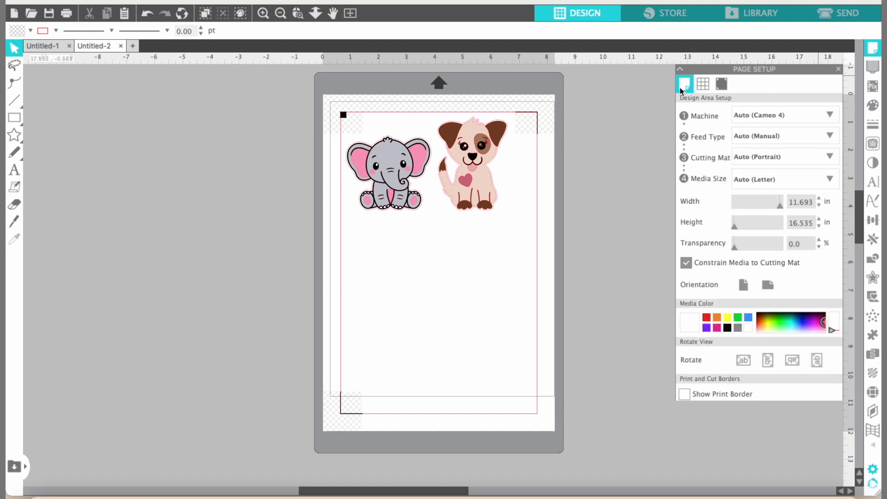
left_click(779, 188)
left_click(780, 243)
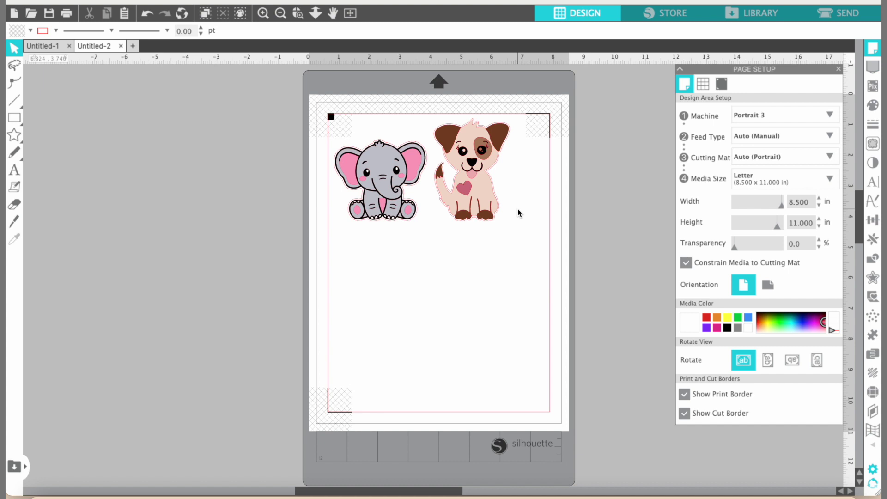
Draw an ellipse about 1.14 in high below the elephant and set its width to 3.5 in
mouse_move(15, 123)
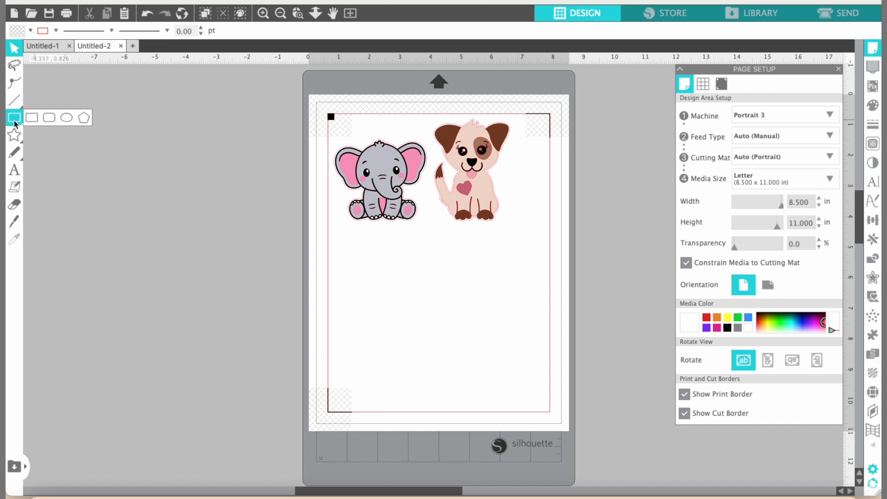
left_click(68, 117)
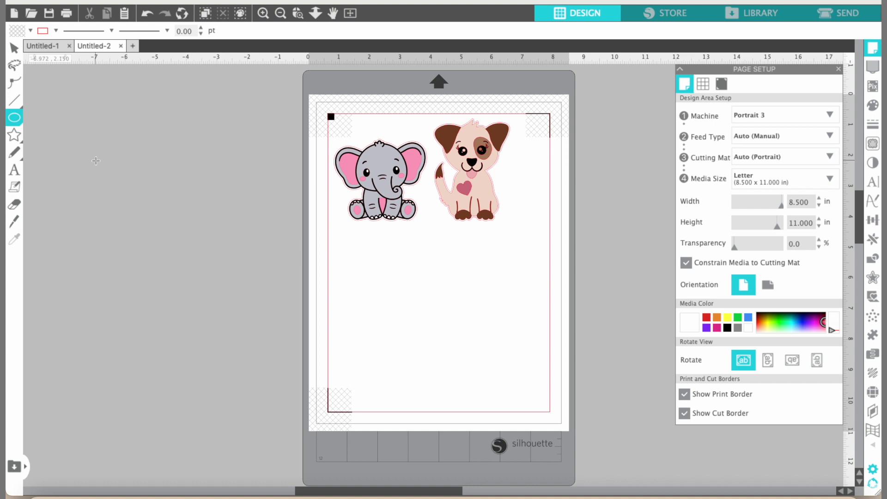
left_click_drag(351, 263, 394, 229)
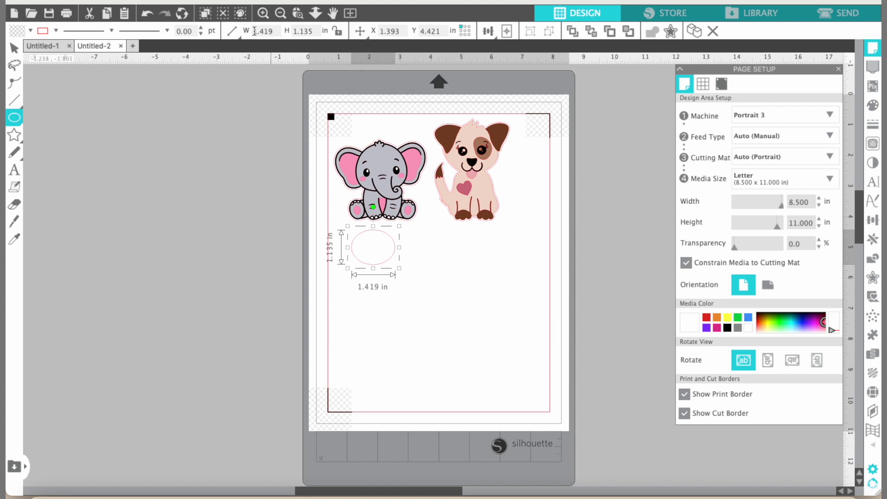
left_click_drag(274, 31, 222, 31)
type("3.5")
key("Return")
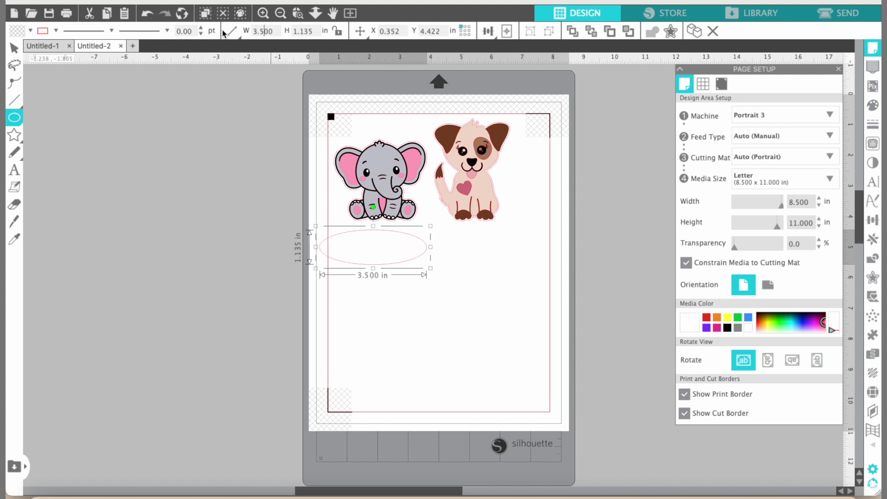
Stretch the ellipse to about 2.08 in high and move it inside the cut border below the elephant
left_click(15, 48)
left_click_drag(373, 269, 382, 297)
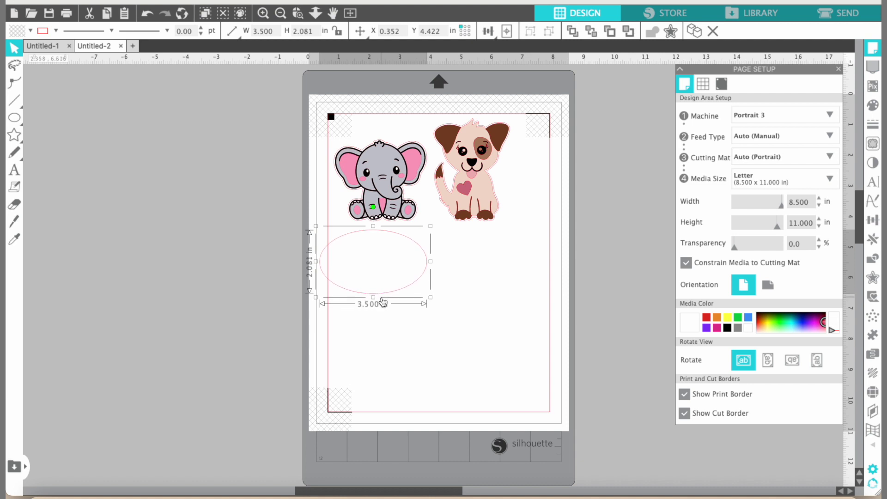
left_click(170, 172)
left_click_drag(426, 259, 444, 264)
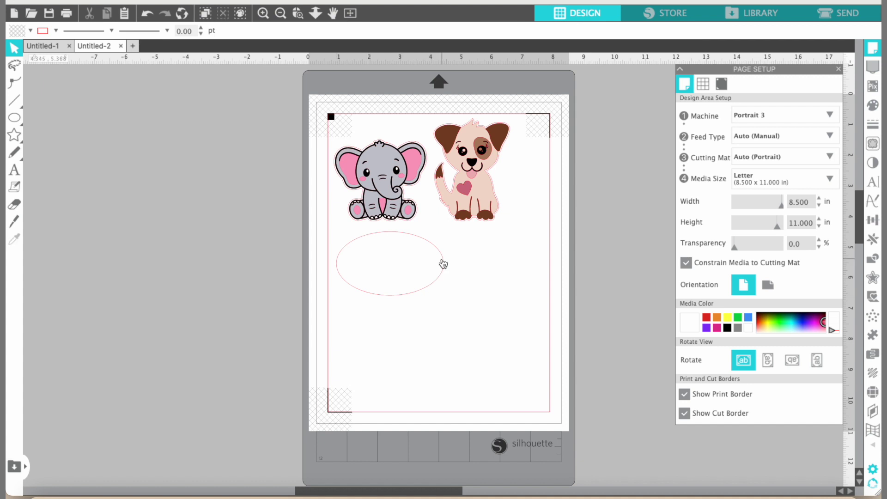
left_click(445, 257)
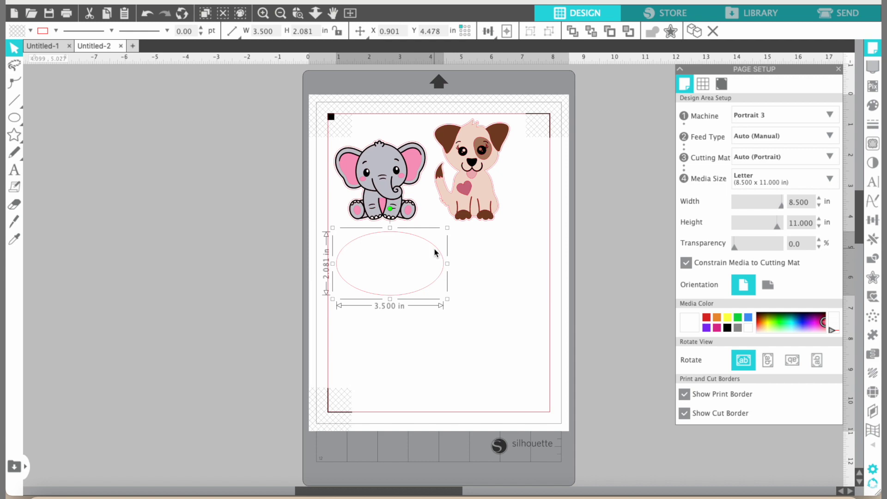
Add two-line text beside the ellipse, with the folder owner's first name in possessive form above "Art Folder"
scroll(434, 252, "up", 5)
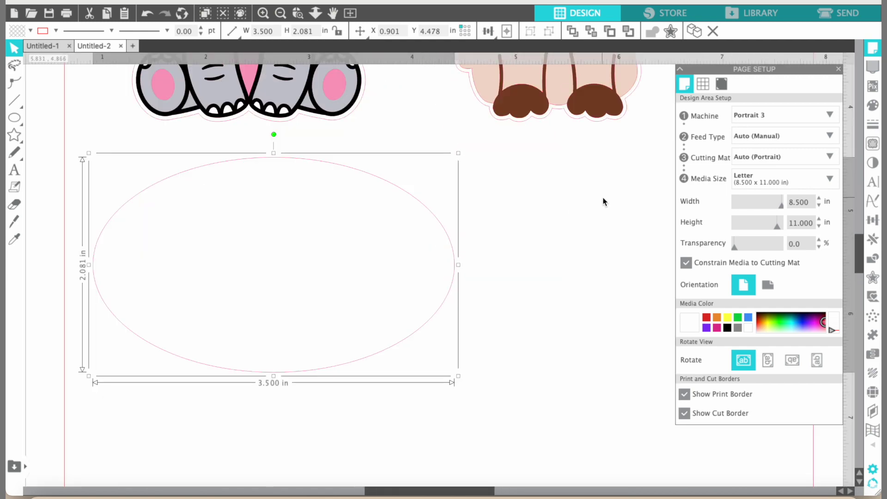
left_click(16, 171)
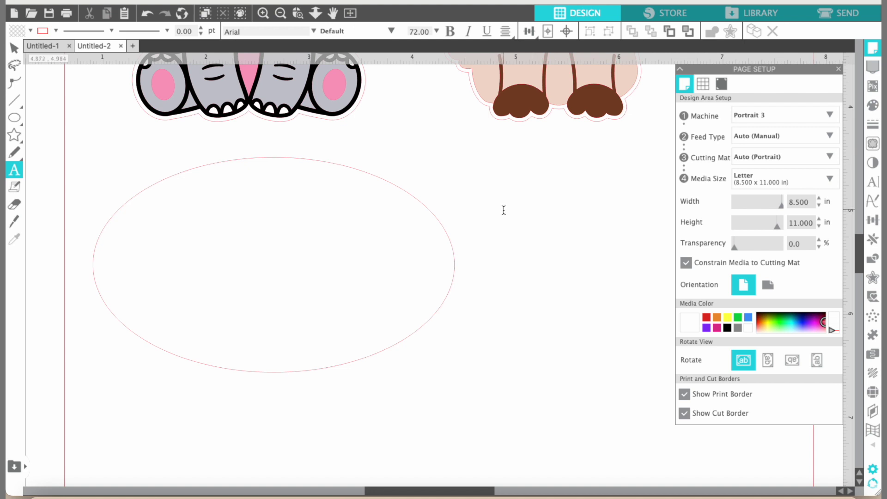
key("v")
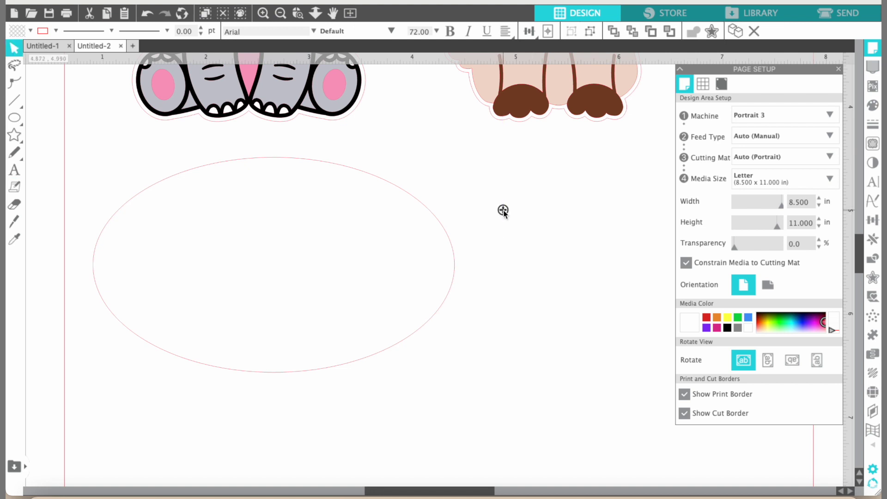
type("Lottie")
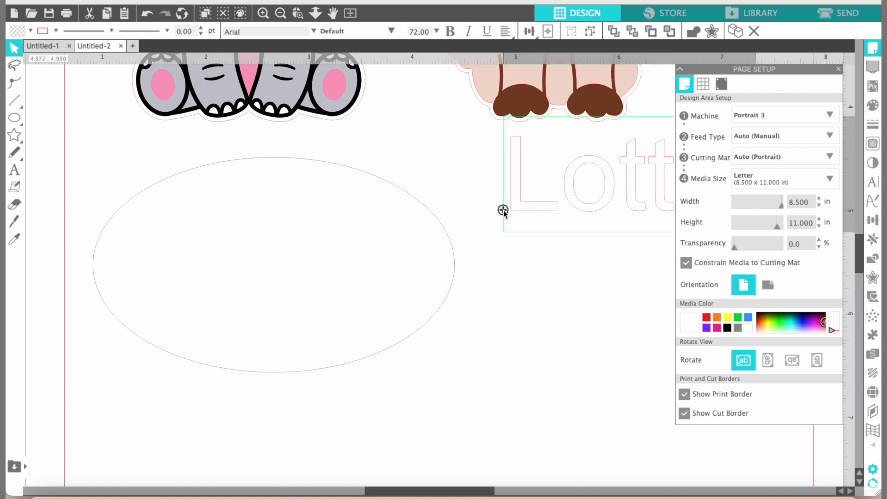
key("Return")
type("Art D")
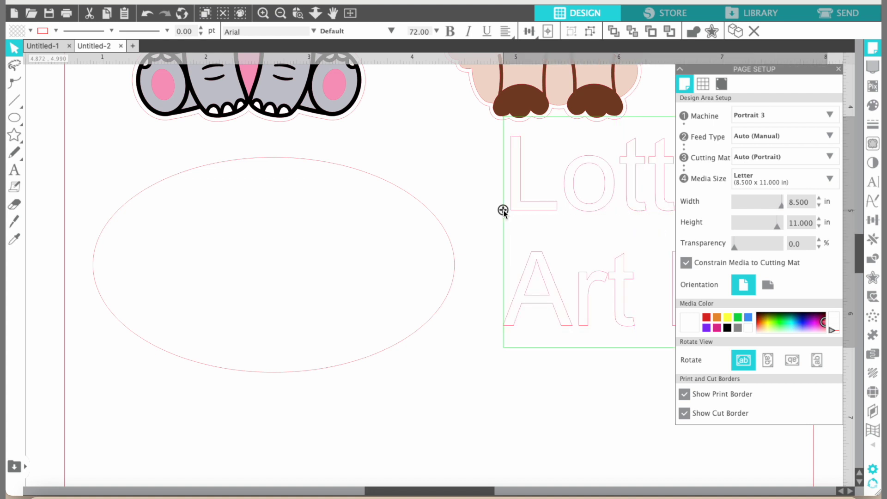
left_click(420, 160)
Fill the two-line folder text with solid black
scroll(420, 161, "right", 10)
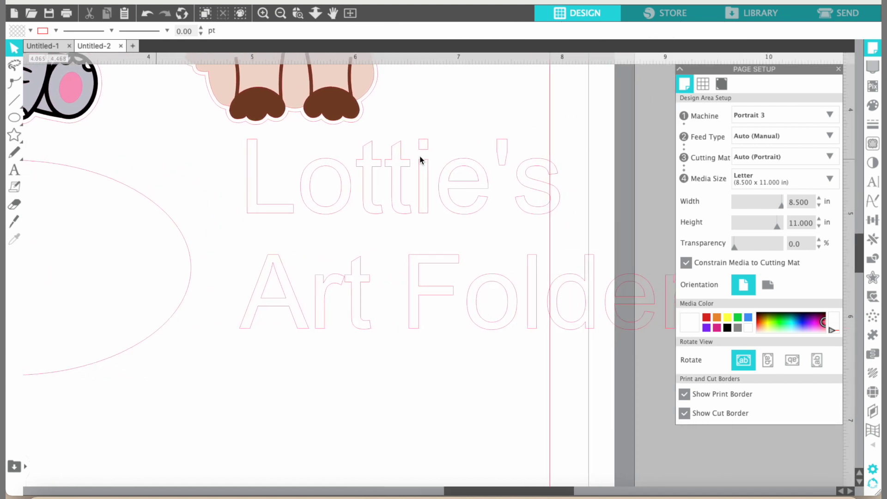
scroll(420, 160, "right", 3)
left_click(426, 178)
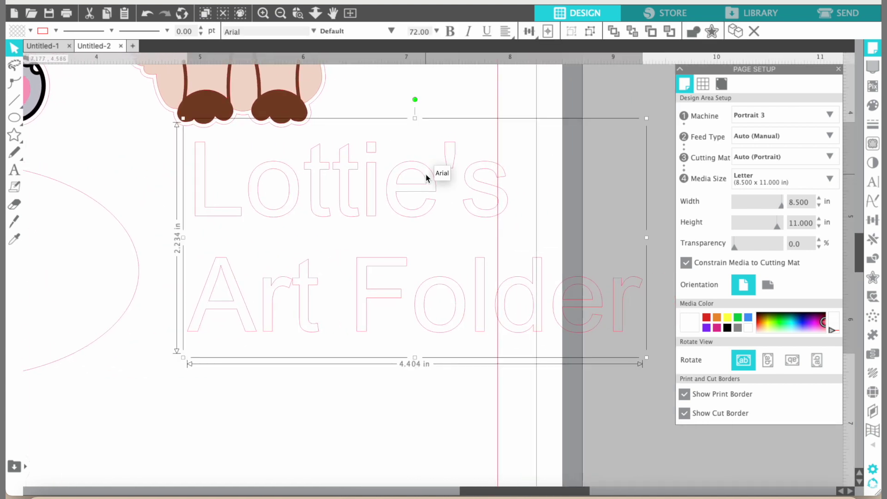
left_click(876, 111)
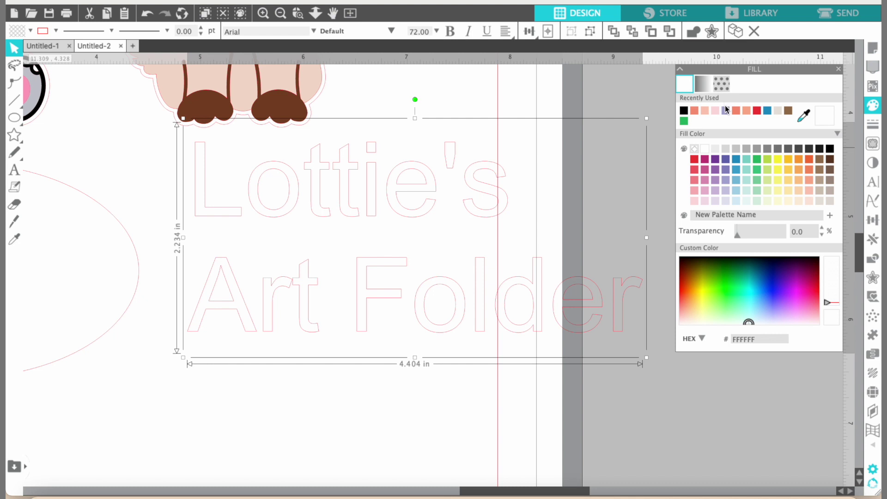
left_click(683, 111)
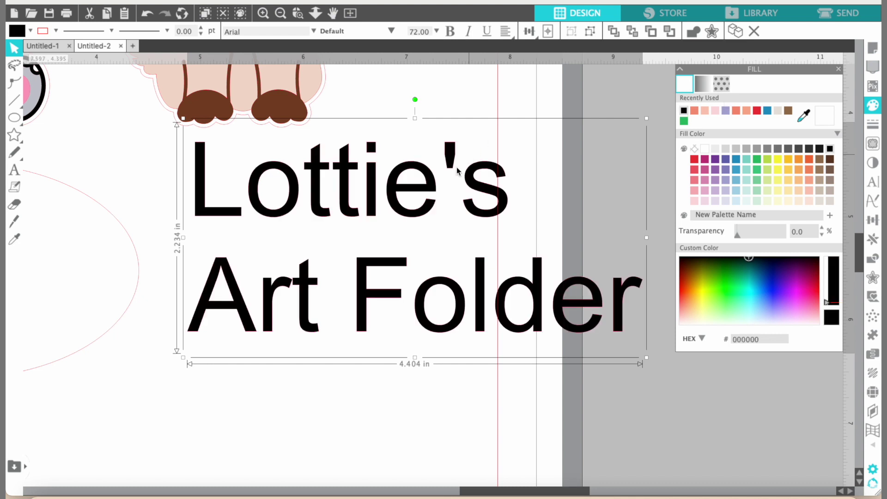
Try the Autography font on both lines of the folder text
double_click(432, 187)
key("ctrl+a")
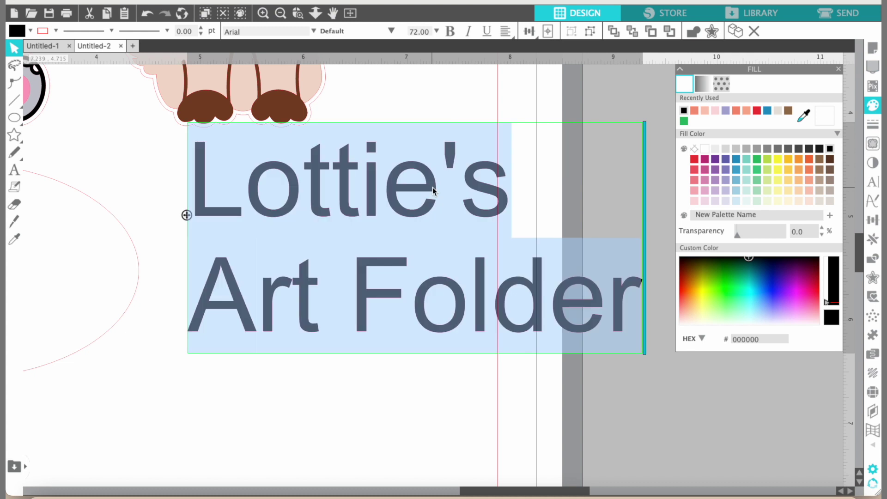
left_click(877, 181)
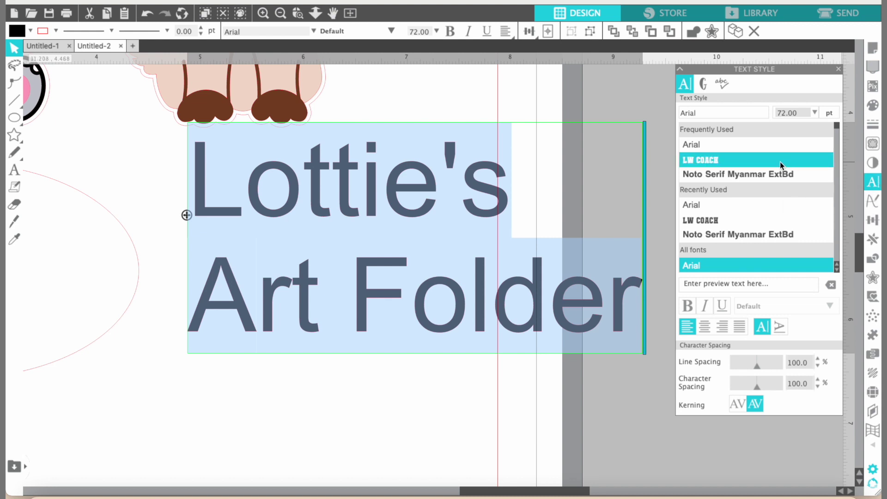
scroll(779, 162, "down", 8)
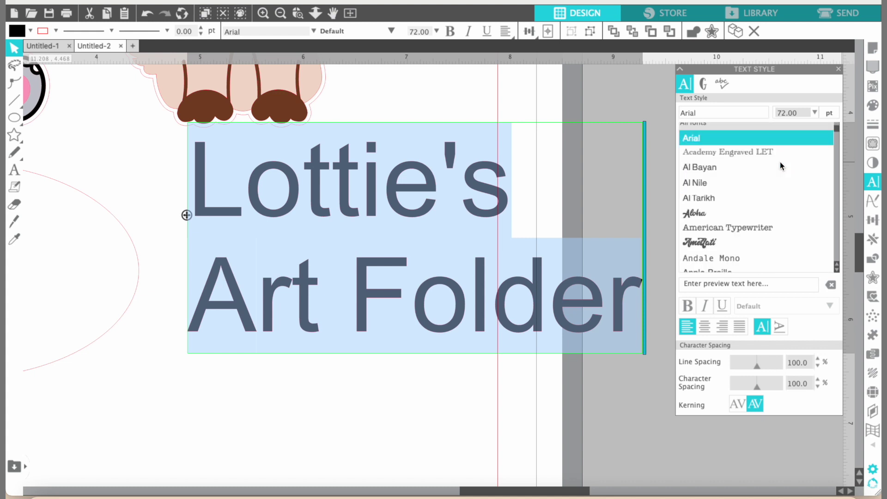
scroll(780, 165, "down", 5)
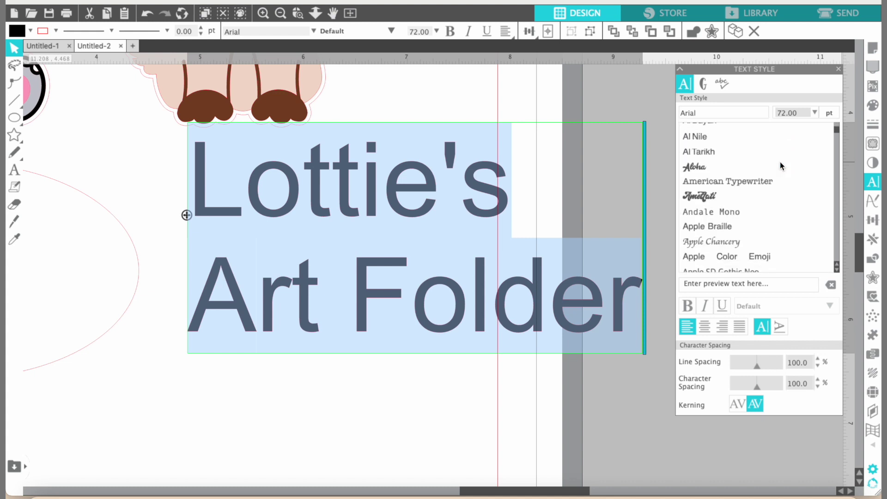
scroll(780, 164, "down", 4)
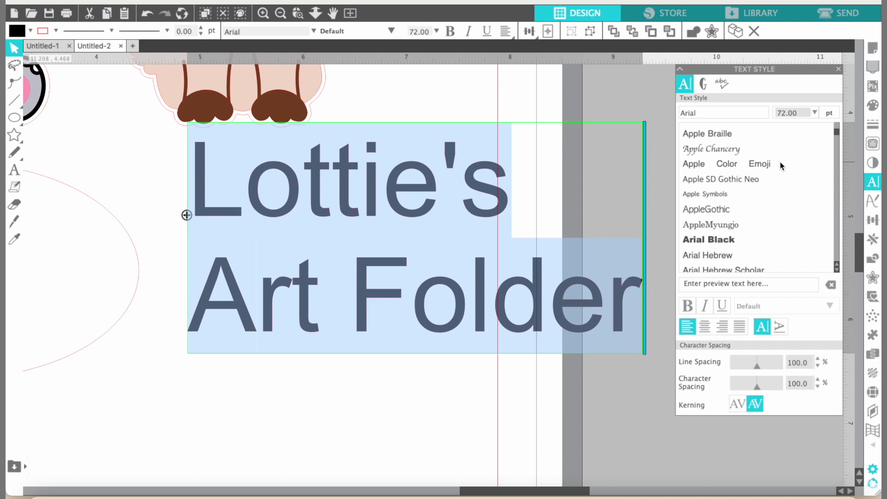
scroll(780, 165, "down", 2)
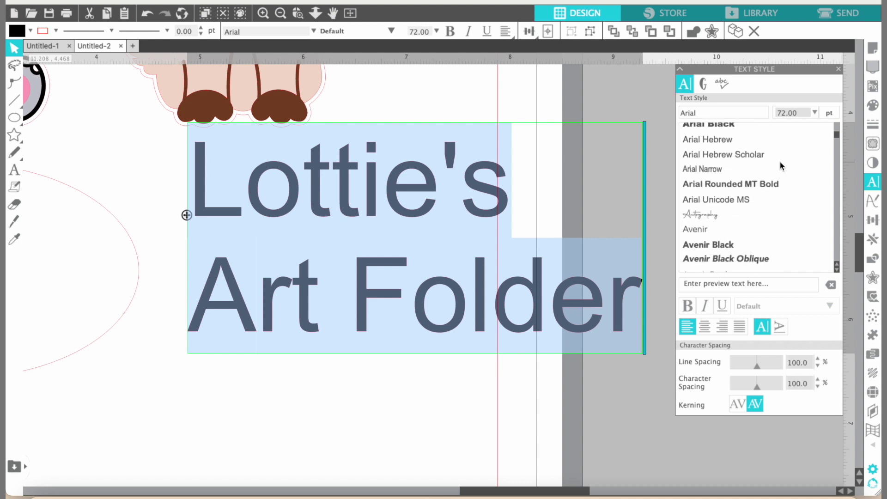
left_click(710, 215)
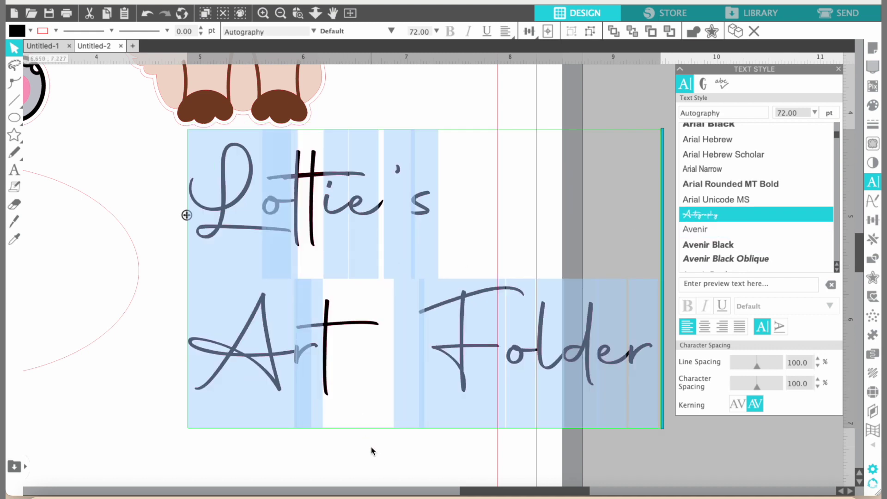
Change the font of the whole folder text to Brooklyn and select the finished text object
scroll(708, 234, "down", 10)
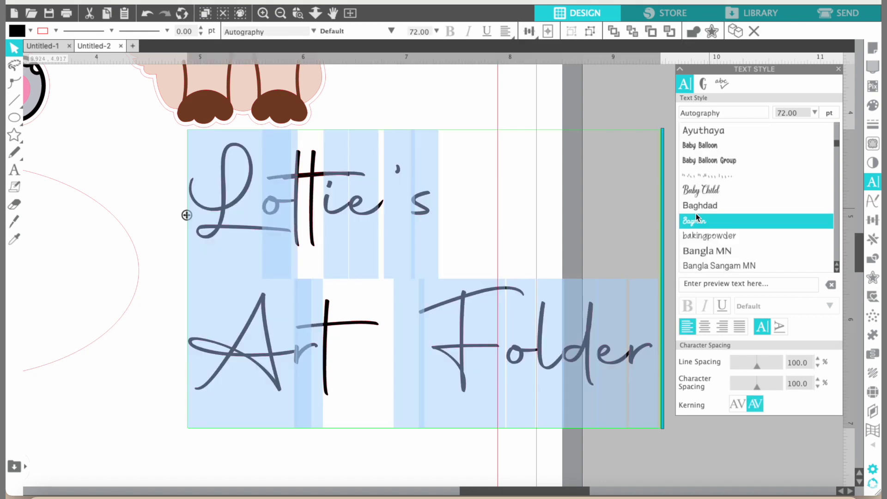
scroll(699, 219, "down", 8)
scroll(697, 217, "down", 3)
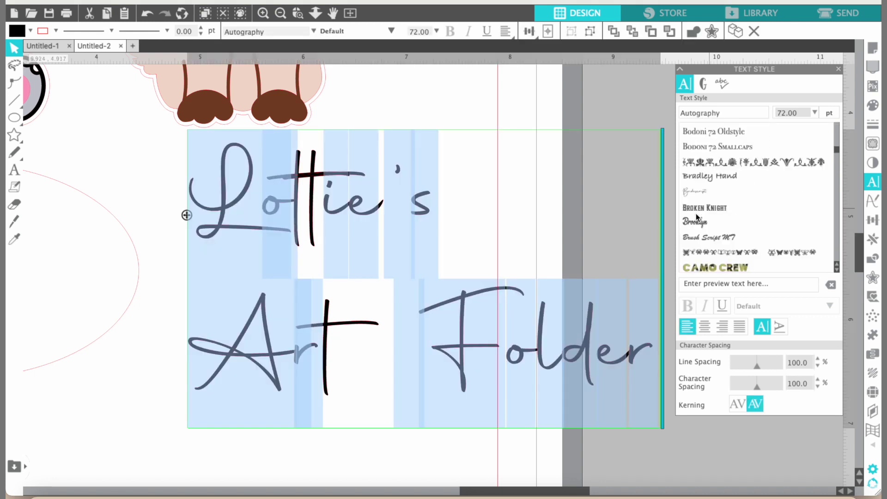
left_click(700, 222)
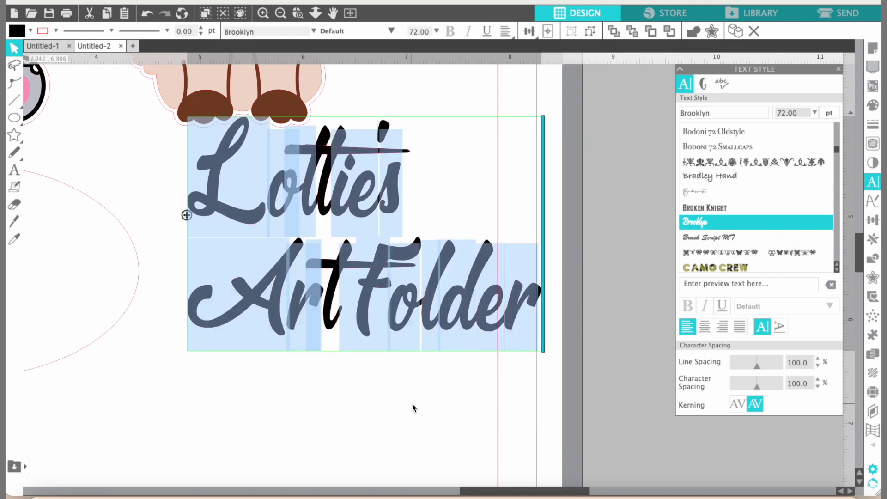
left_click(413, 406)
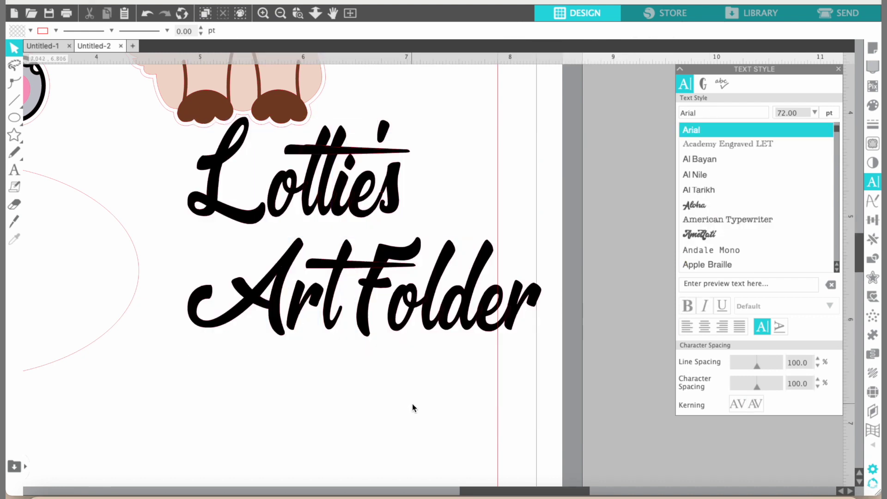
left_click(373, 284)
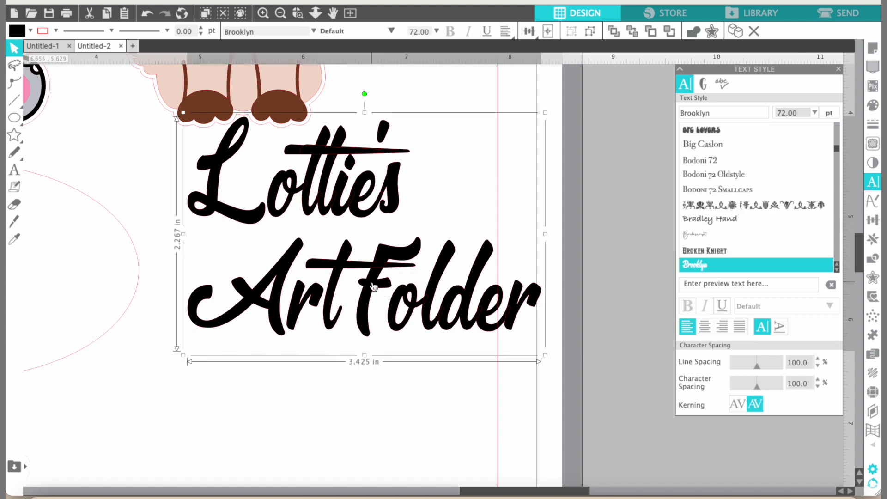
Rearrange the folder text so the possessive name and "Art" share the first line, with "Folder" alone on the second
double_click(372, 284)
left_click(363, 282)
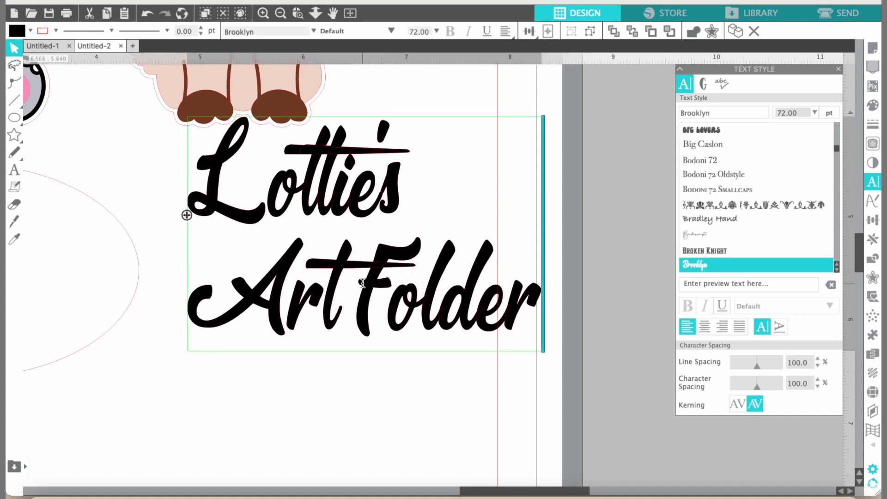
key("Return")
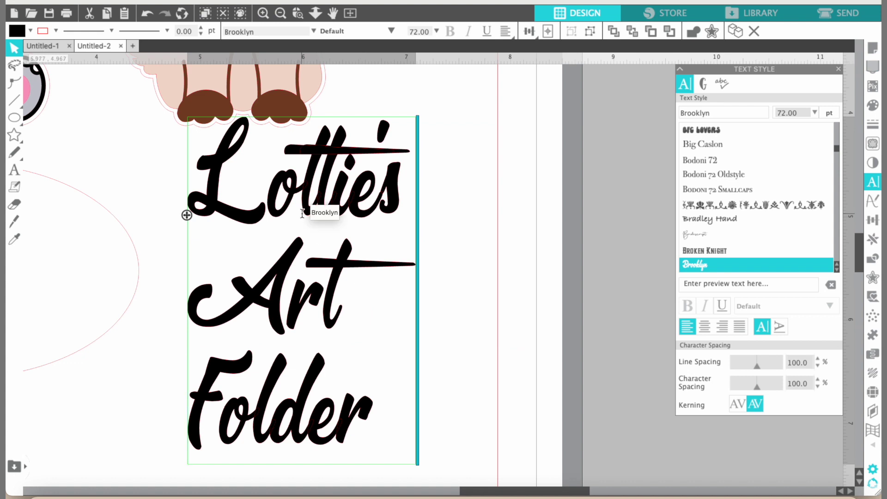
key("BackSpace")
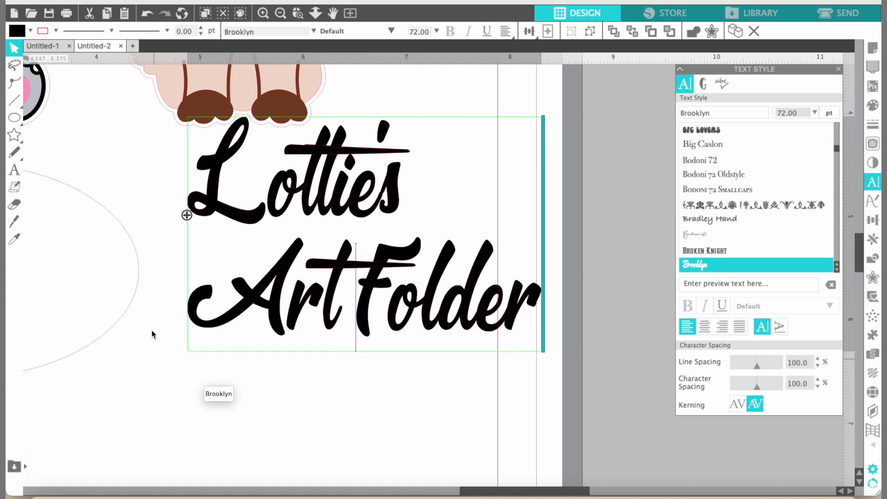
left_click(193, 304)
key("BackSpace")
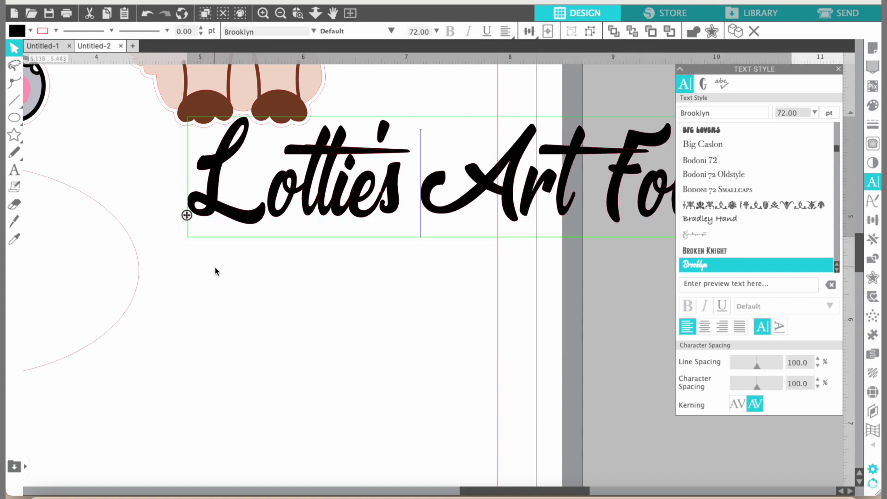
left_click(602, 159)
key("Return")
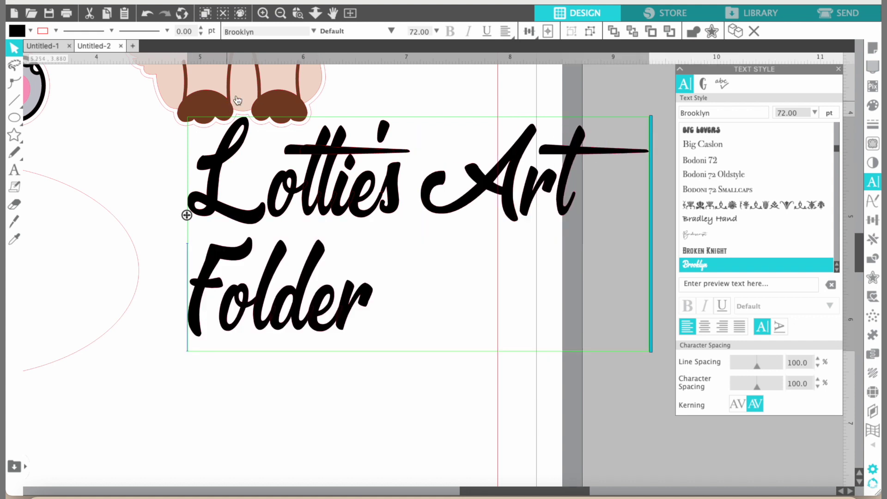
Center-justify both lines of the folder text and finish editing it
left_click_drag(375, 303, 171, 160)
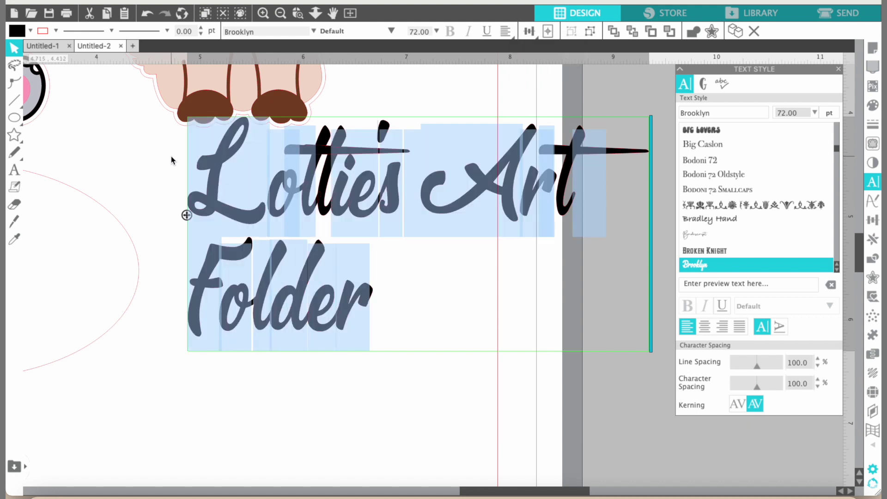
mouse_move(529, 31)
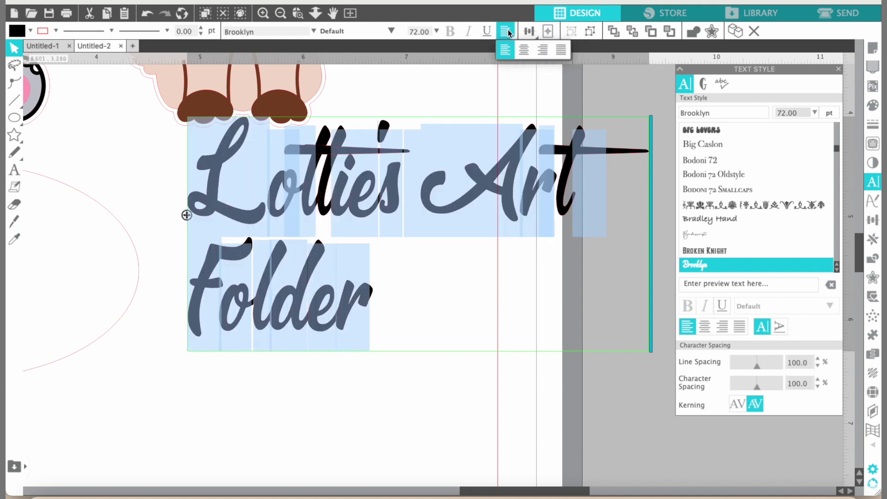
left_click(529, 49)
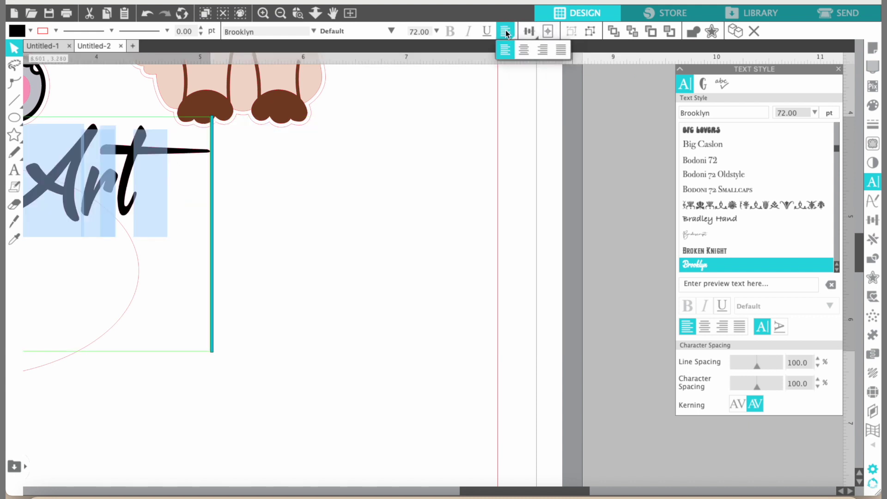
left_click(528, 49)
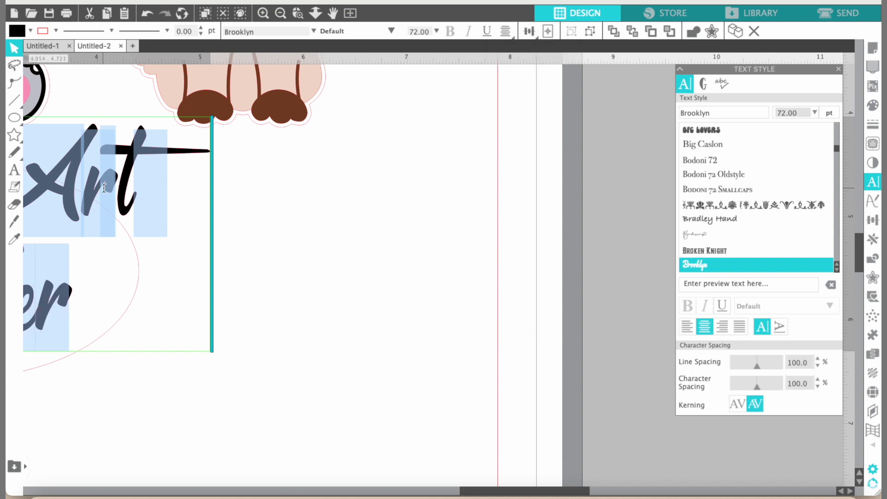
scroll(103, 188, "left", 5)
scroll(103, 188, "left", 5)
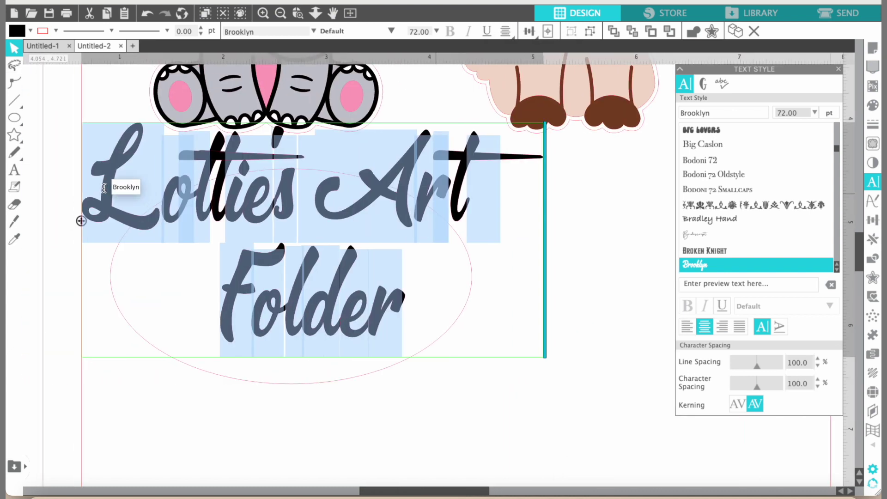
left_click(87, 143)
Scale the folder text down proportionally to about 3.42 in wide and move it inside the ellipse
left_click(401, 186)
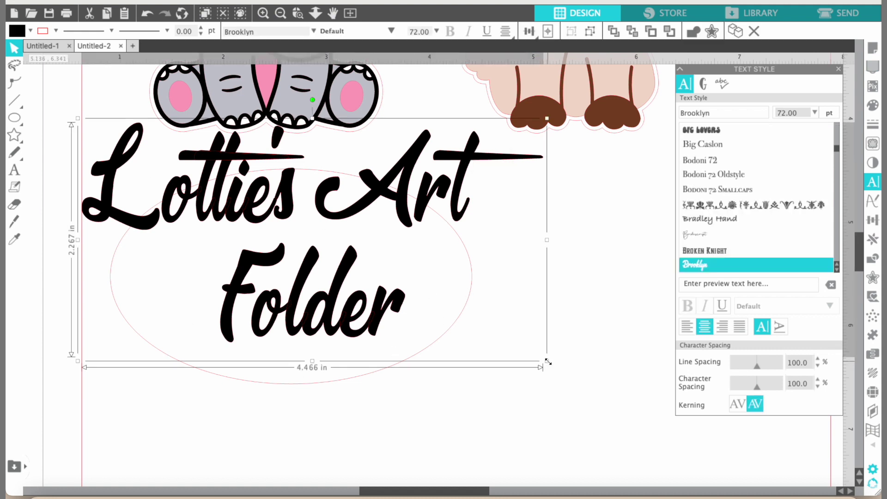
left_click_drag(548, 361, 439, 310)
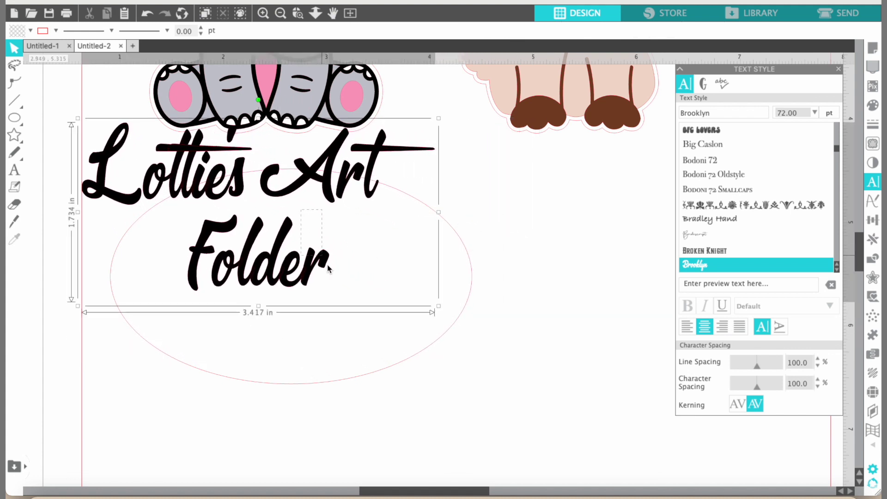
left_click(389, 248)
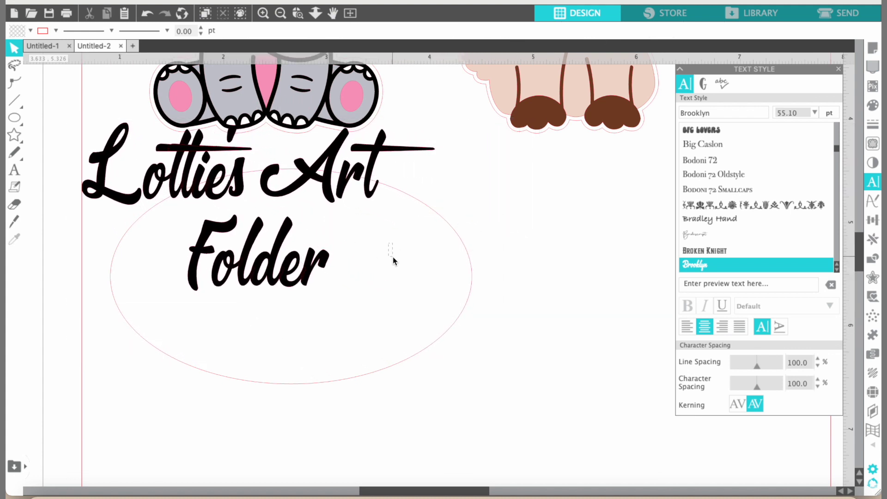
left_click_drag(337, 188, 361, 257)
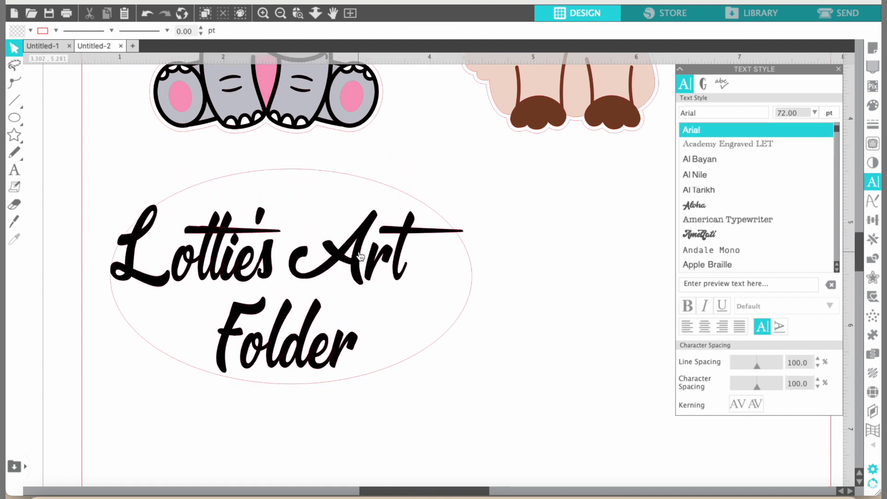
Shrink the folder text proportionally to about 3.19 in wide and reposition it near the middle of the ellipse
left_click(330, 281)
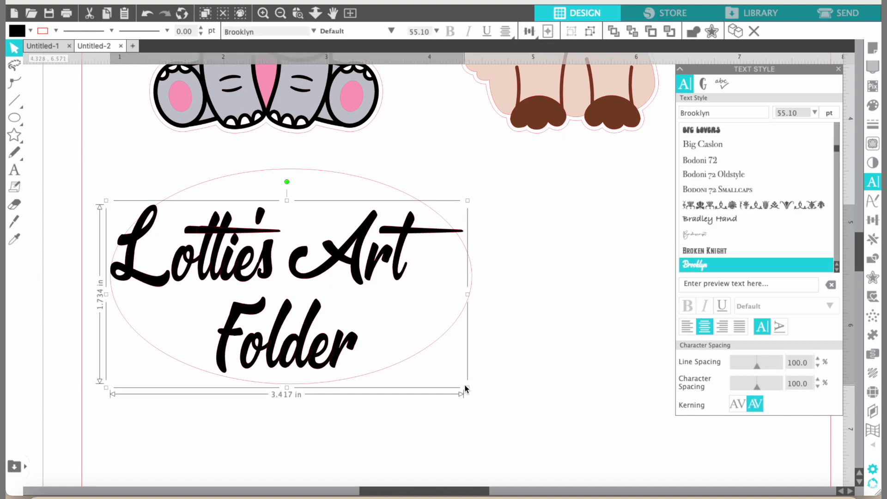
left_click(467, 385)
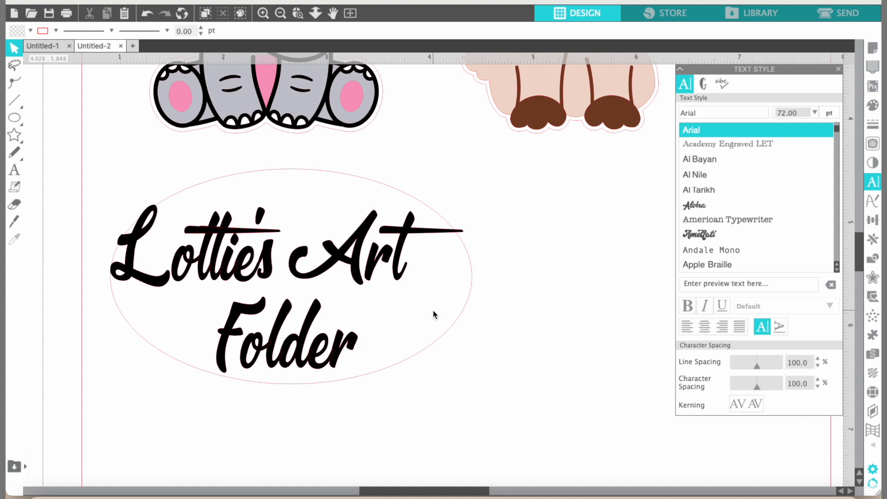
left_click(355, 273)
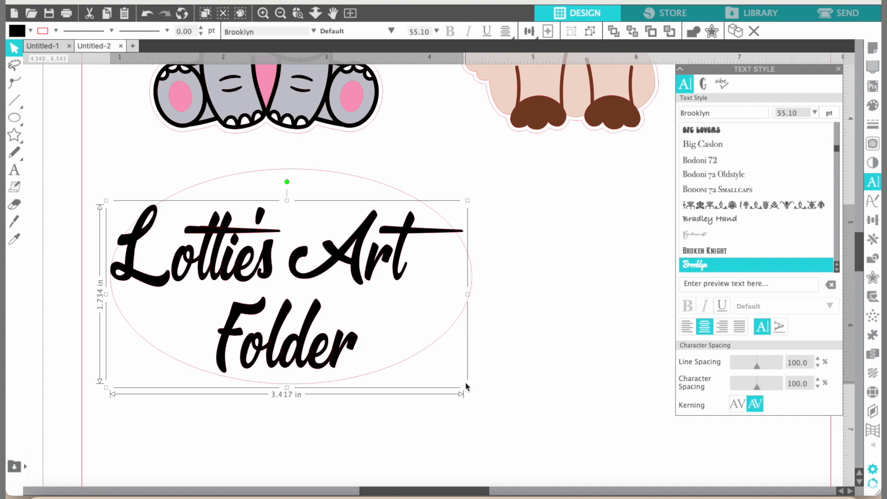
left_click(466, 388)
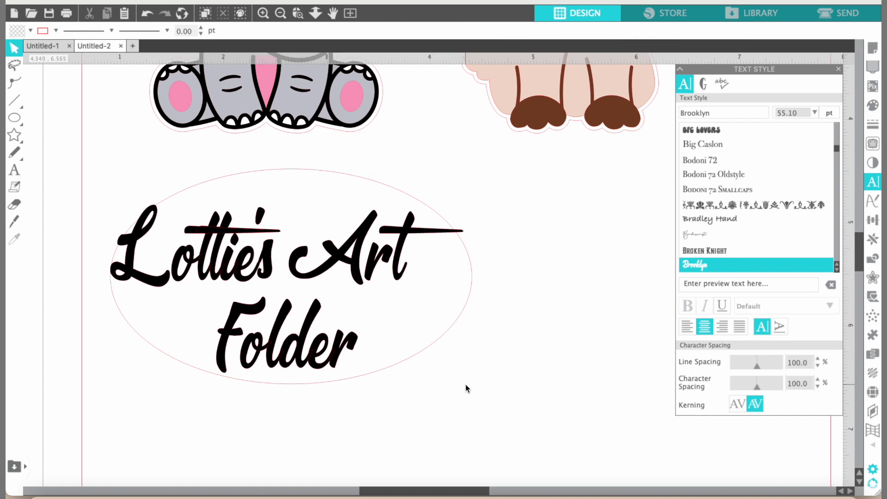
left_click(361, 264)
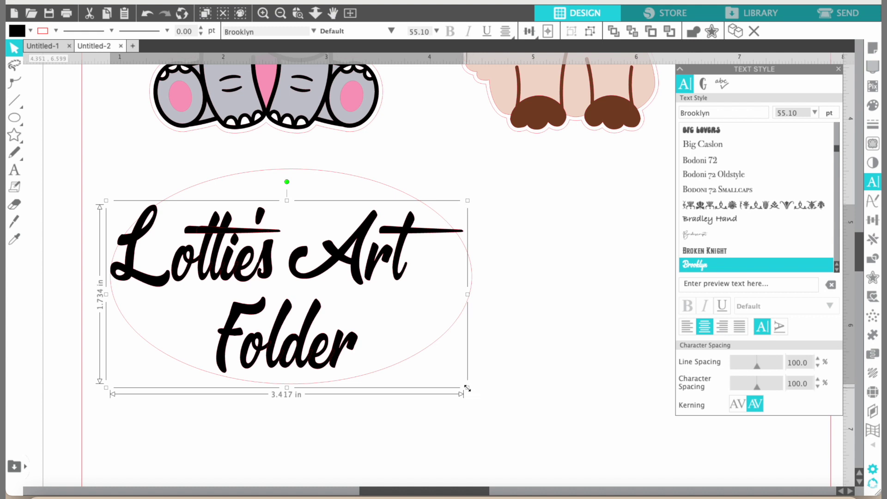
left_click_drag(467, 389, 444, 376)
left_click(279, 291)
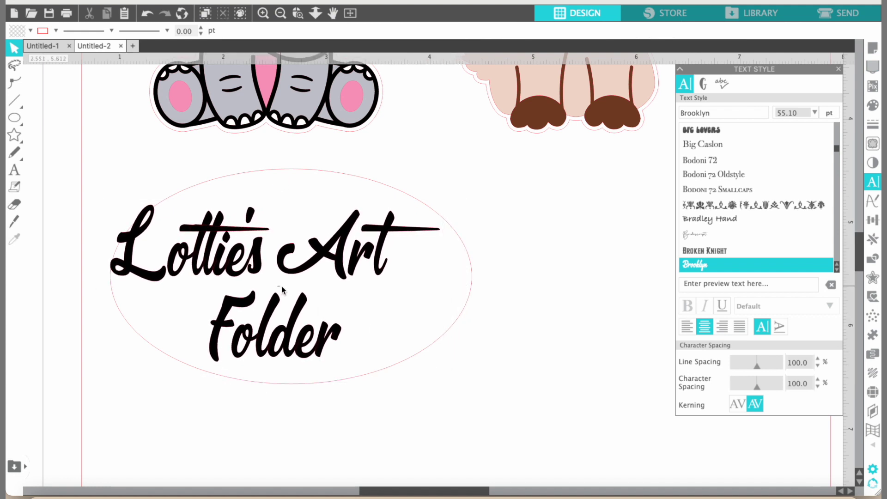
left_click_drag(258, 262, 271, 264)
left_click(272, 263)
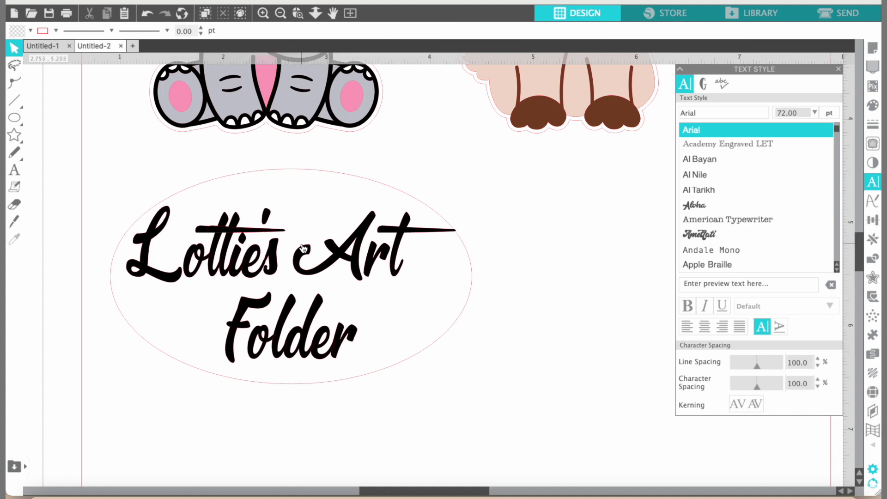
left_click_drag(334, 252, 332, 252)
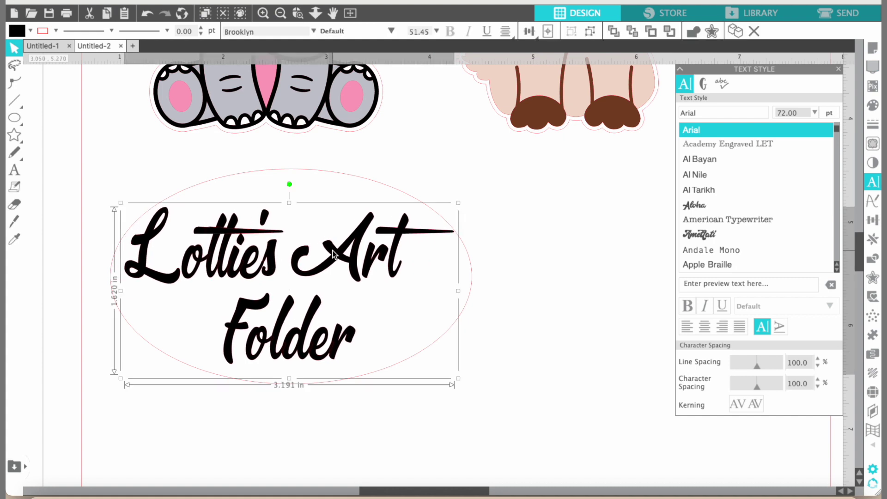
Reduce the folder text further to about 3.01 in wide, leaving more margin inside the ellipse
left_click(461, 205)
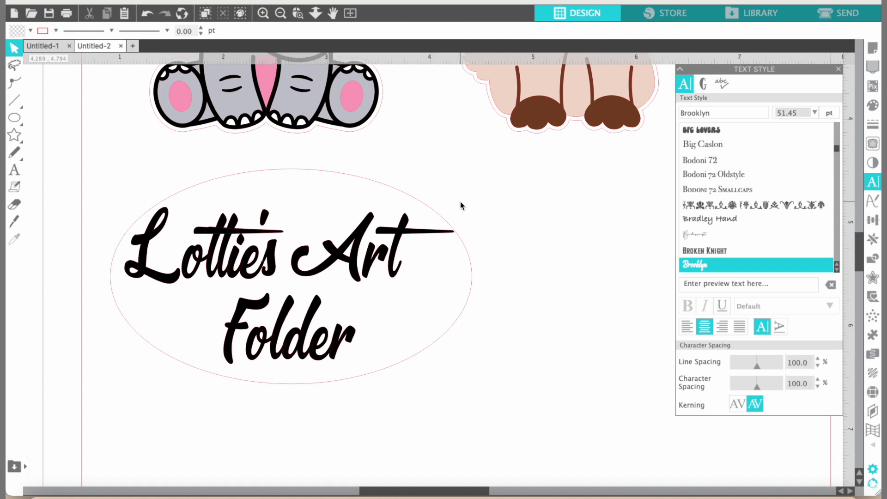
left_click(398, 248)
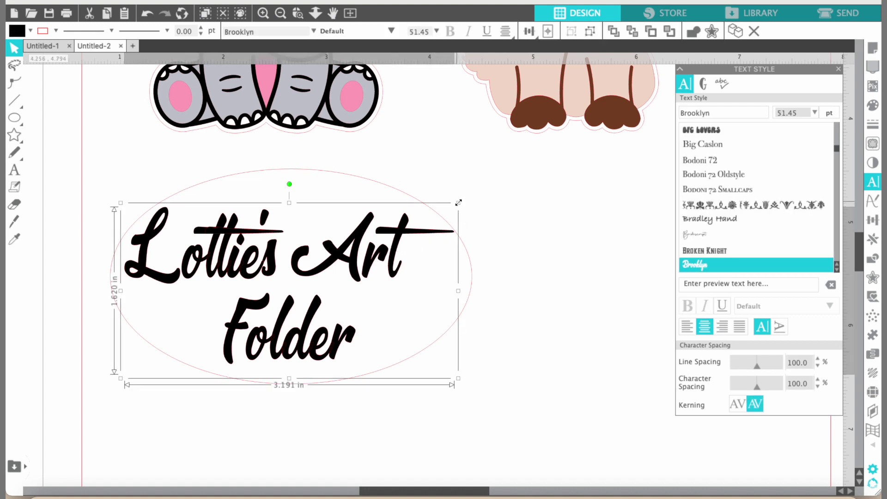
left_click_drag(459, 203, 459, 203)
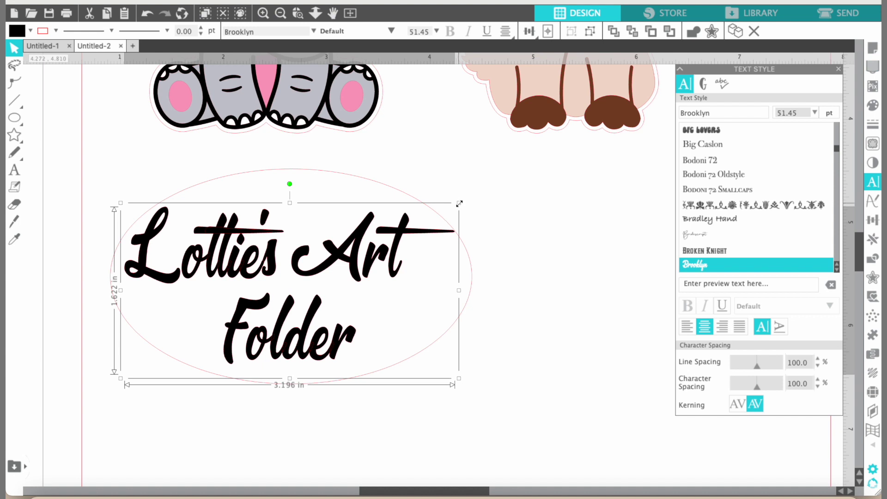
left_click_drag(458, 203, 443, 222)
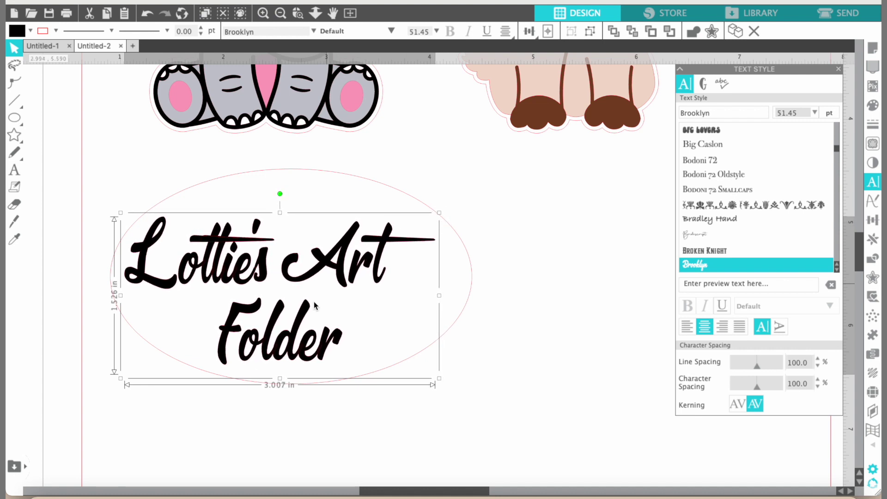
left_click(467, 327)
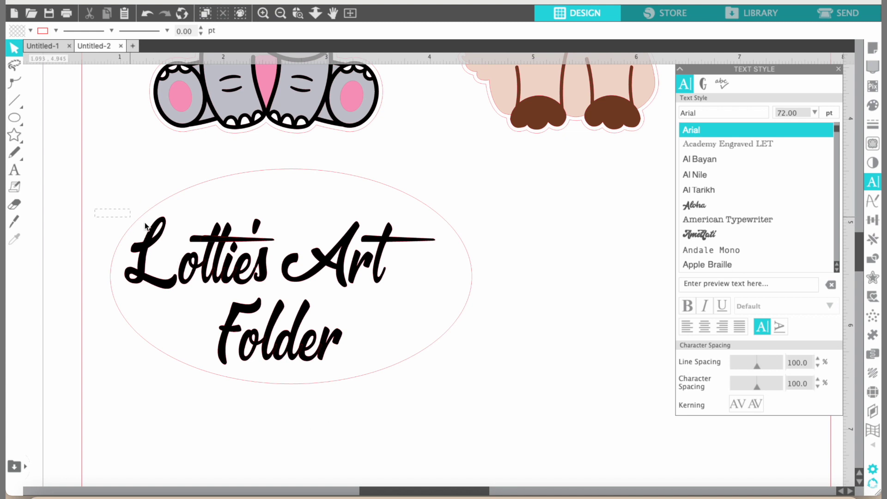
Align the folder text and the ellipse to each other by center and middle, and select only the text
left_click_drag(145, 223, 259, 283)
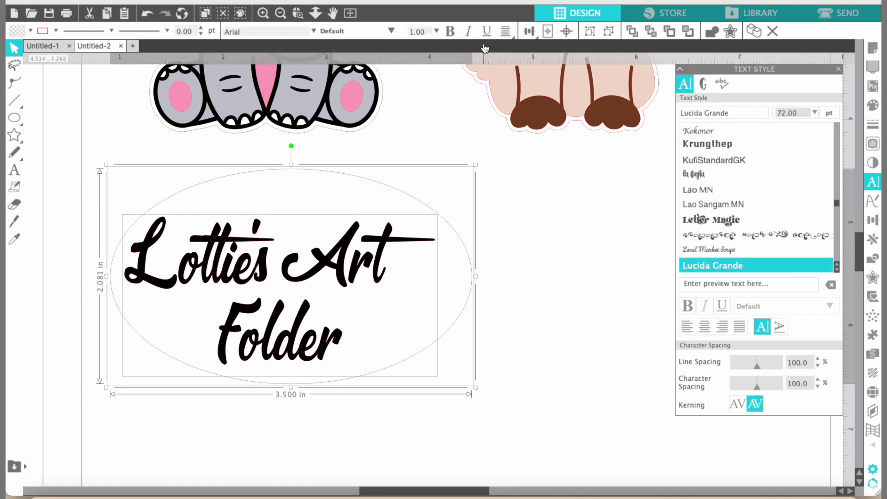
left_click(530, 31)
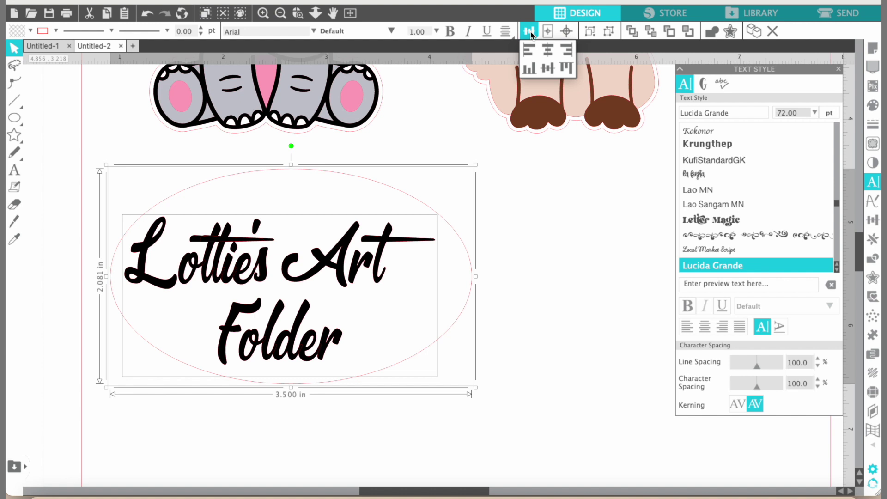
left_click(530, 32)
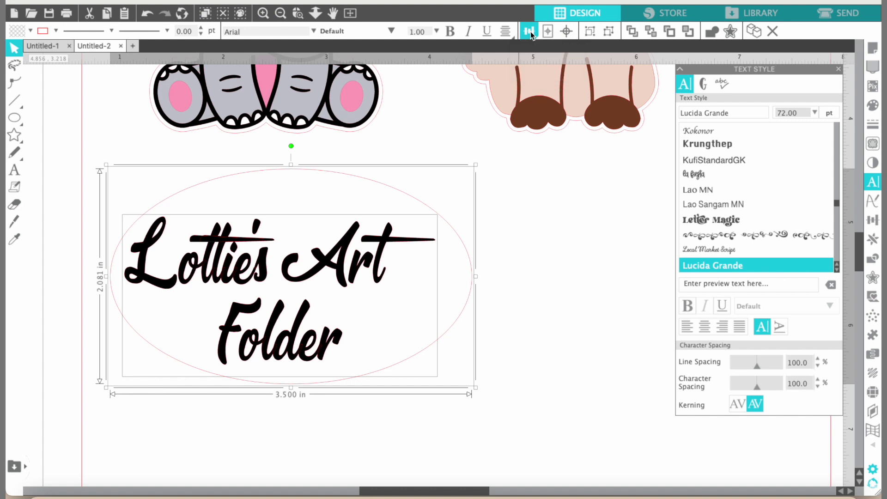
left_click(530, 32)
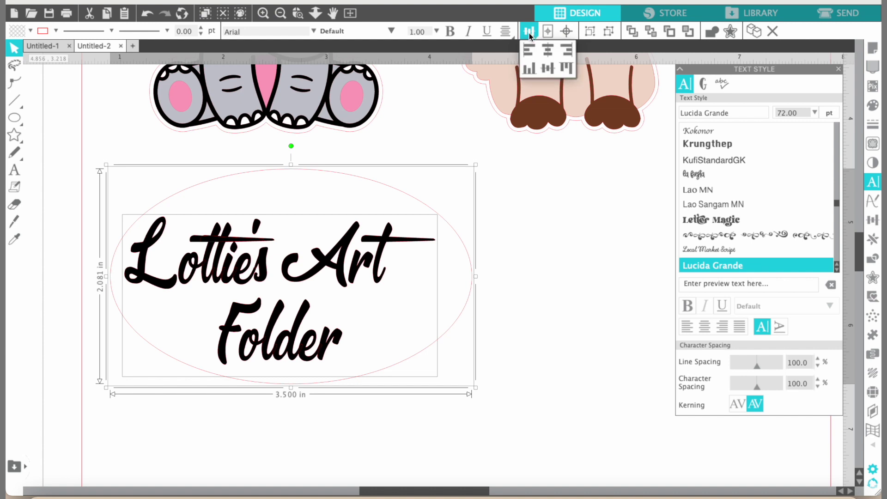
left_click(549, 51)
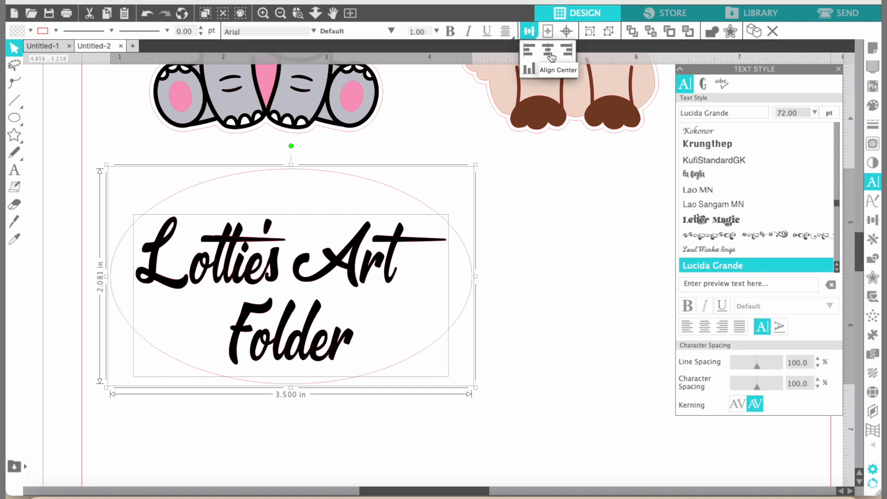
left_click(548, 71)
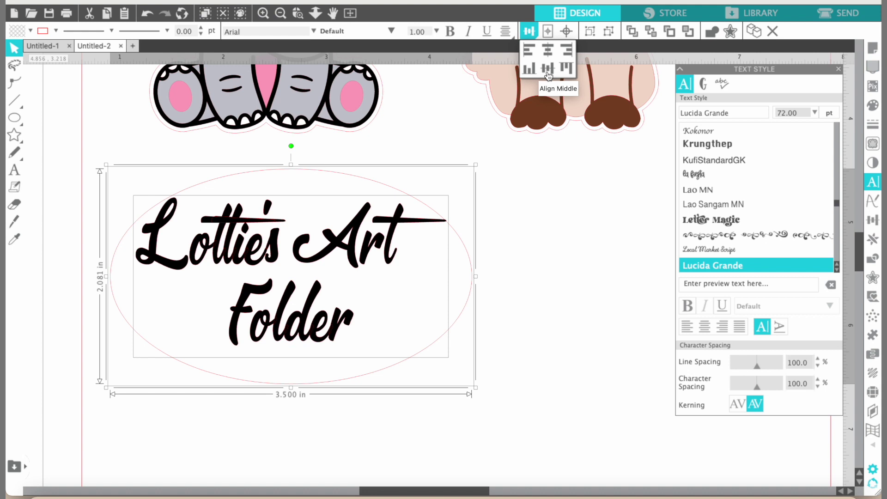
left_click(548, 273)
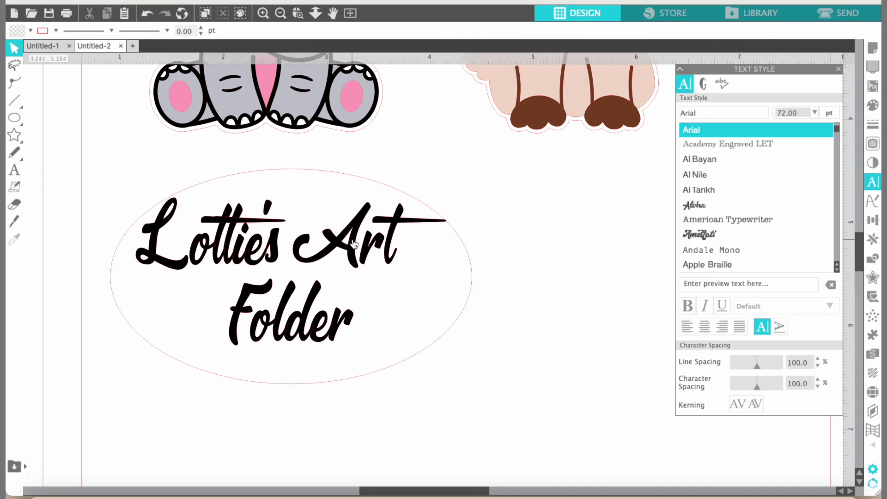
left_click(335, 241)
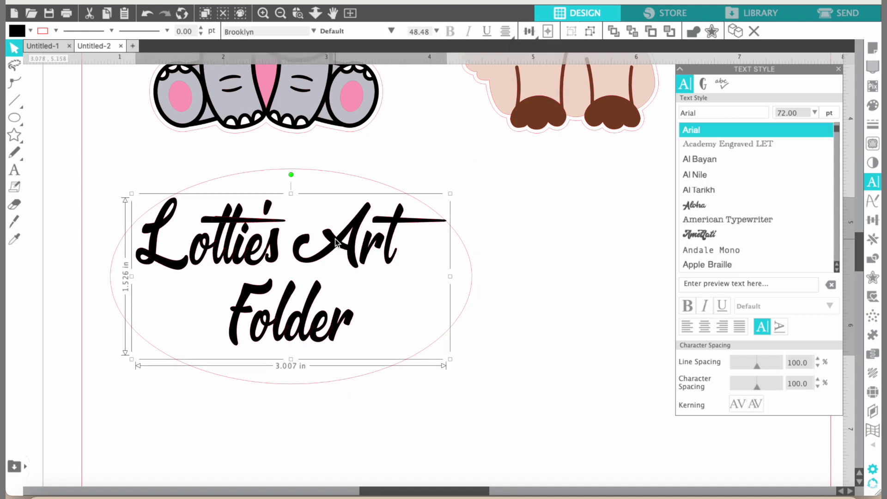
Nudge the folder text slightly downward so it sits lower inside the ellipse, and deselect it
key("Down")
key("Down")
key("Down")
key("Down")
key("Down")
key("Down")
key("Down")
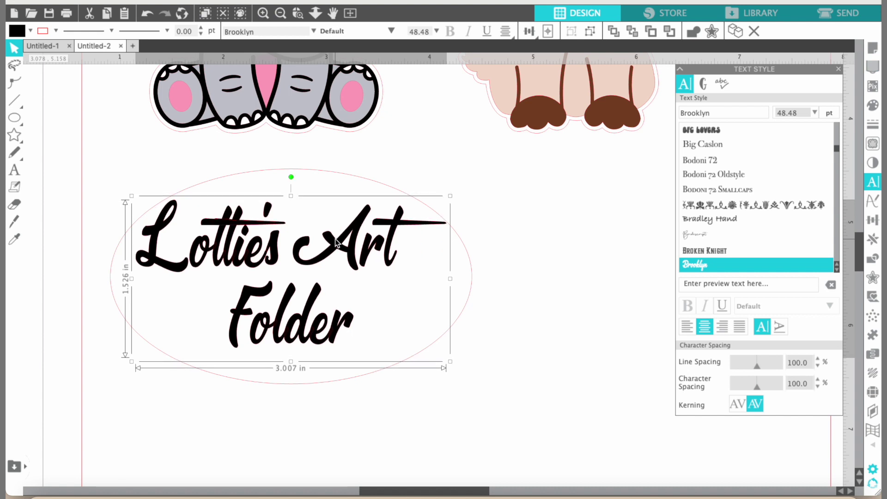
key("Down")
key("Down")
key("Down")
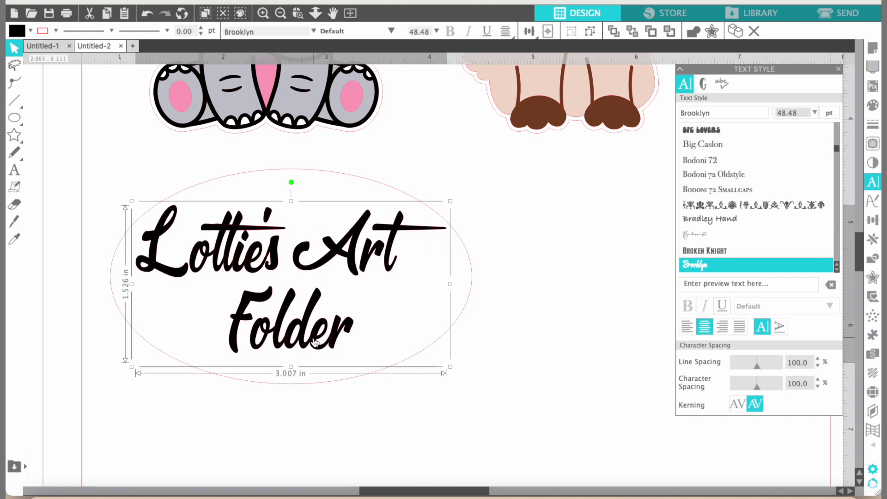
key("Down")
key("Down")
key("Down")
key("Down")
key("Down")
key("Down")
key("Down")
key("Down")
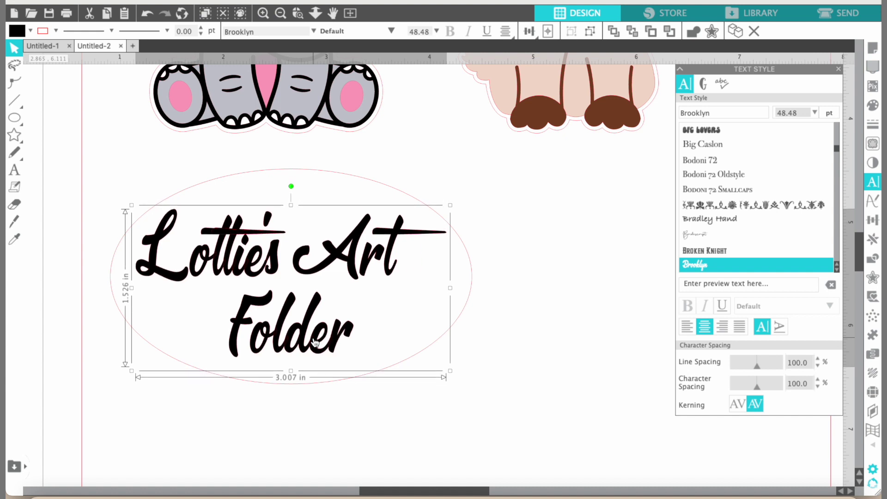
left_click(526, 330)
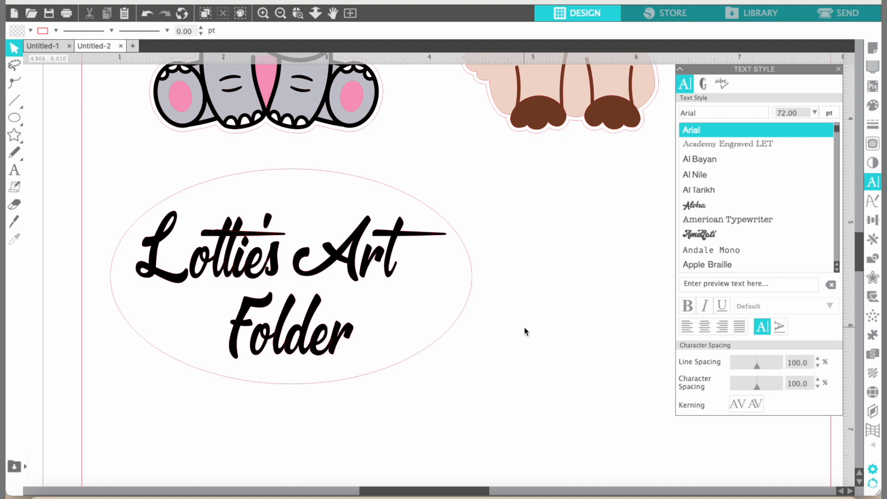
Fill the folder text with light pink E4AAC4 and make its outline colour transparent
left_click(351, 243)
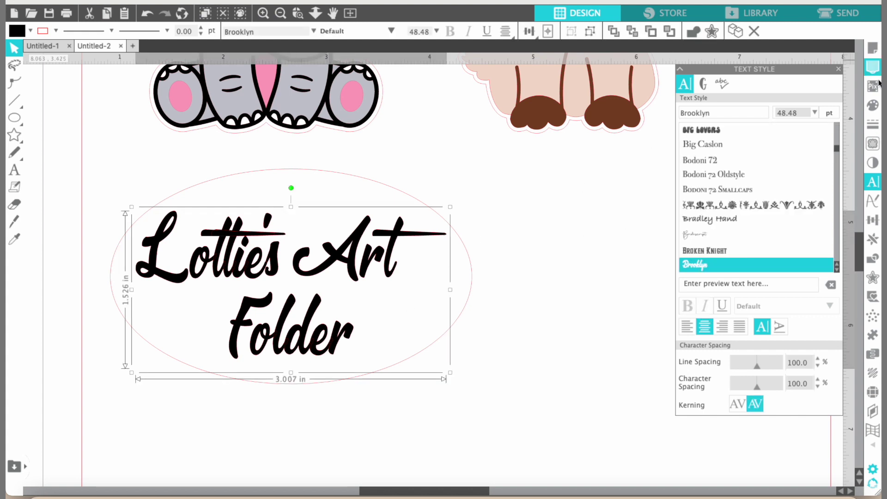
left_click(877, 107)
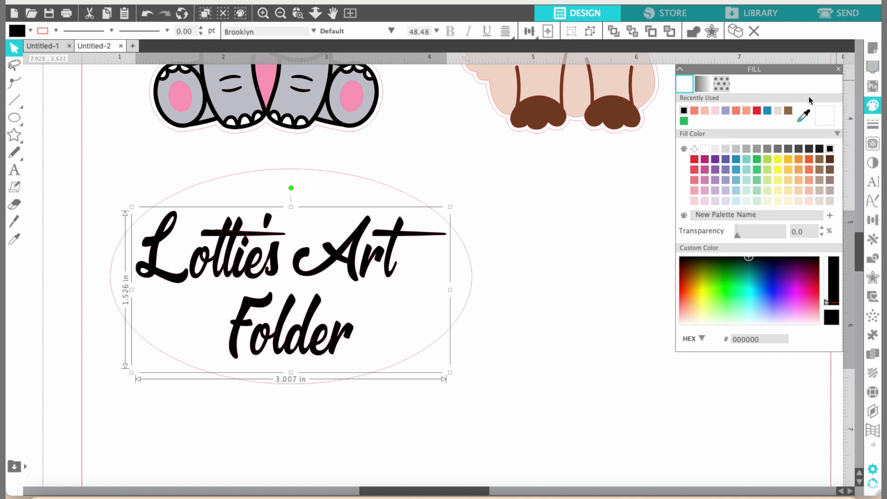
left_click(704, 191)
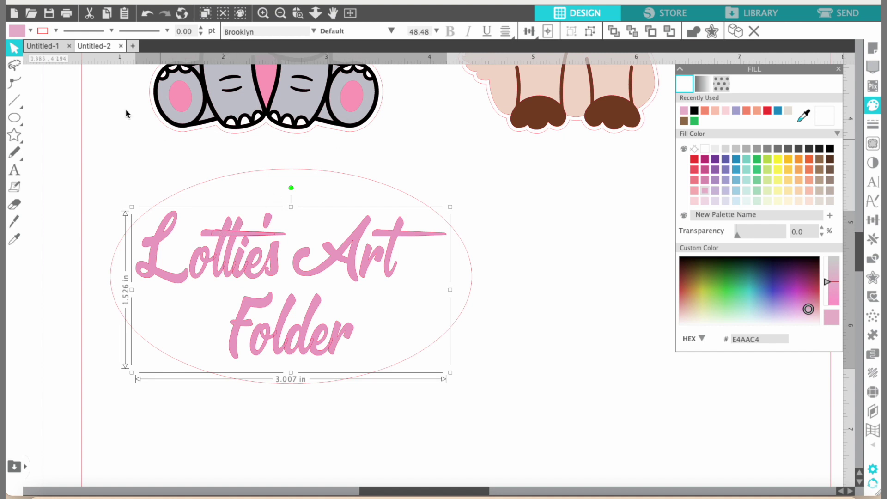
left_click(56, 33)
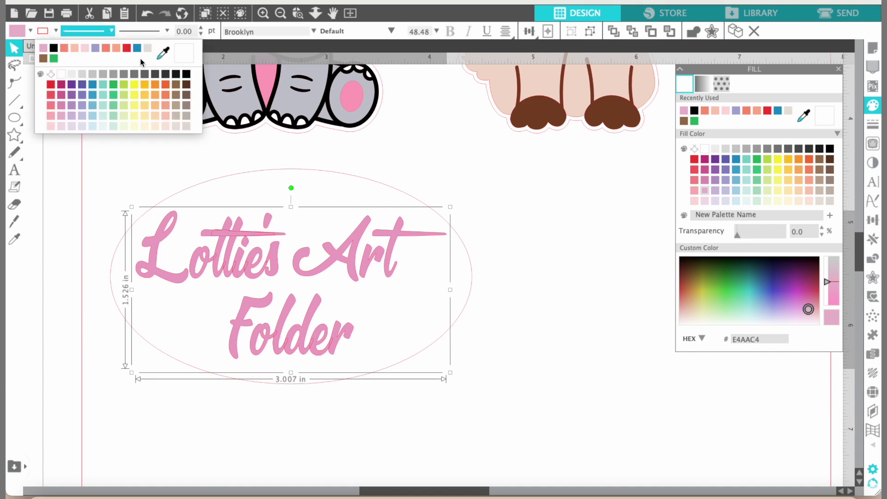
left_click(51, 74)
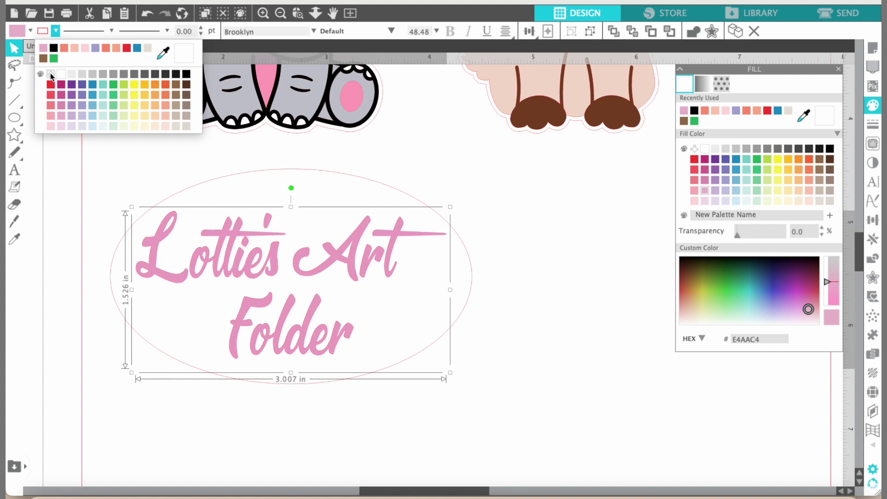
left_click(108, 170)
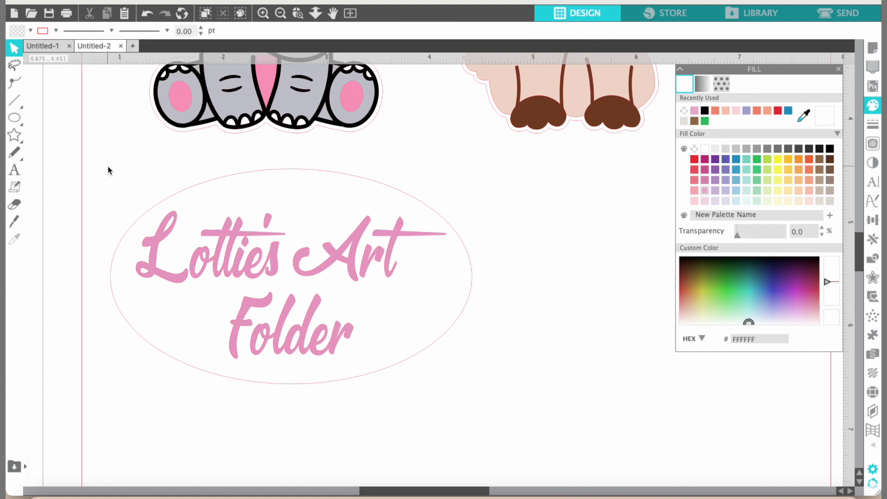
Select the ellipse together with its folder text and place a copy directly to the right of the original label
scroll(107, 165, "down", 3)
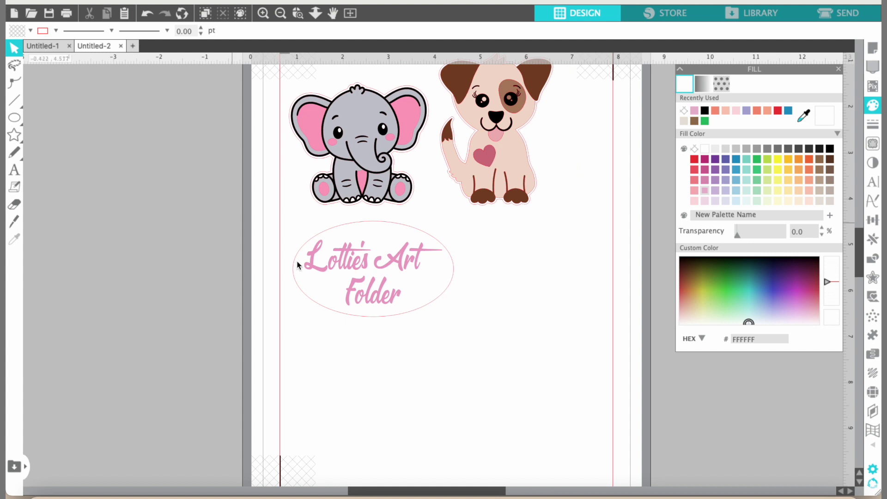
scroll(361, 264, "right", 3)
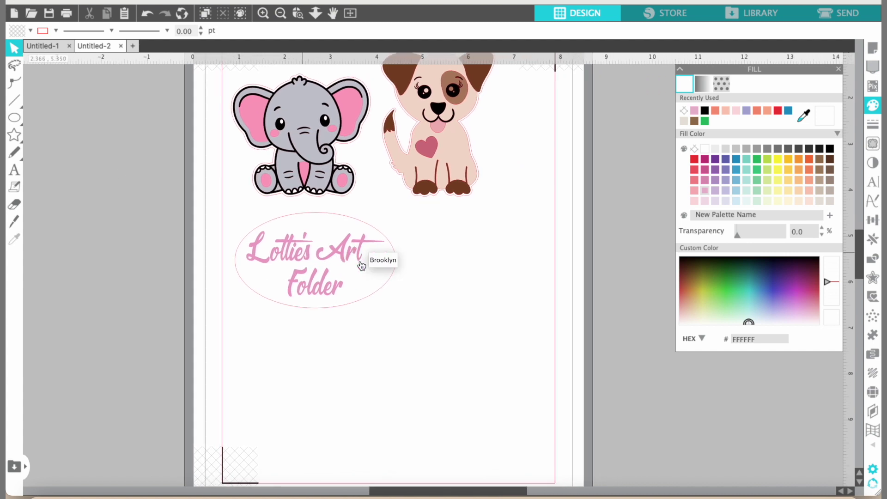
left_click_drag(205, 248, 358, 306)
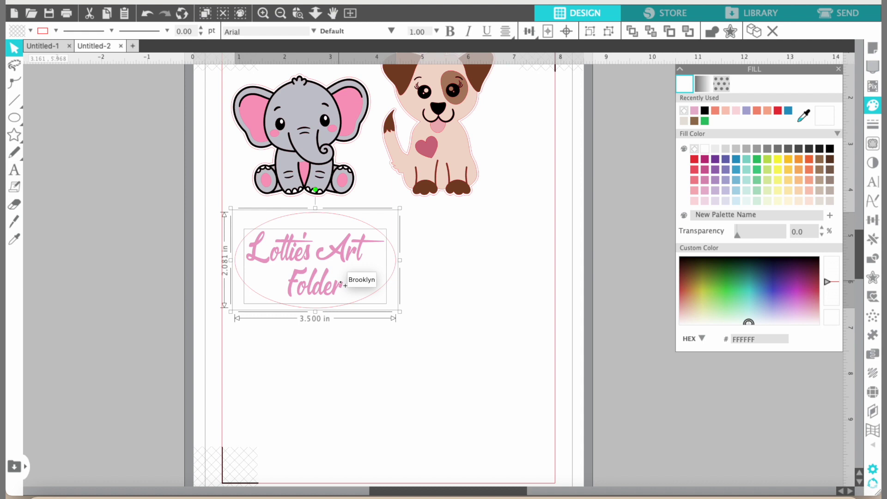
left_click_drag(342, 283, 501, 282)
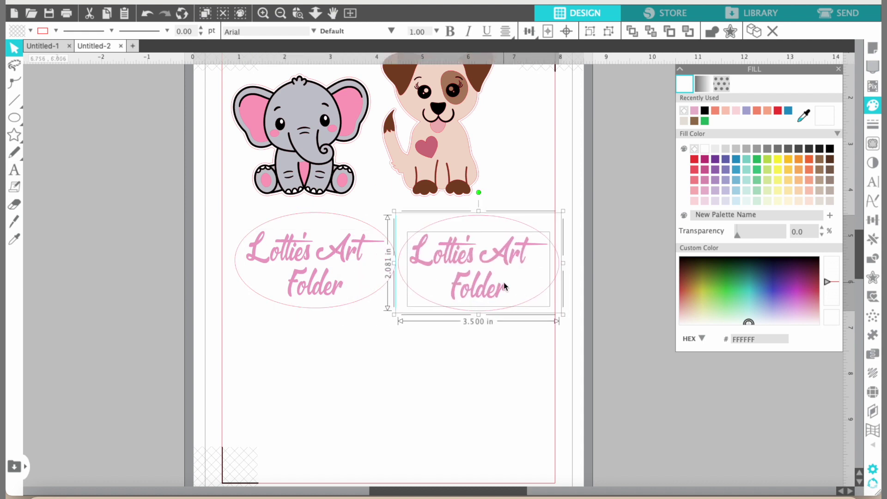
Select both oval labels together and nudge them left until they fit within the red cut border
left_click(219, 247)
left_click_drag(219, 247, 558, 267)
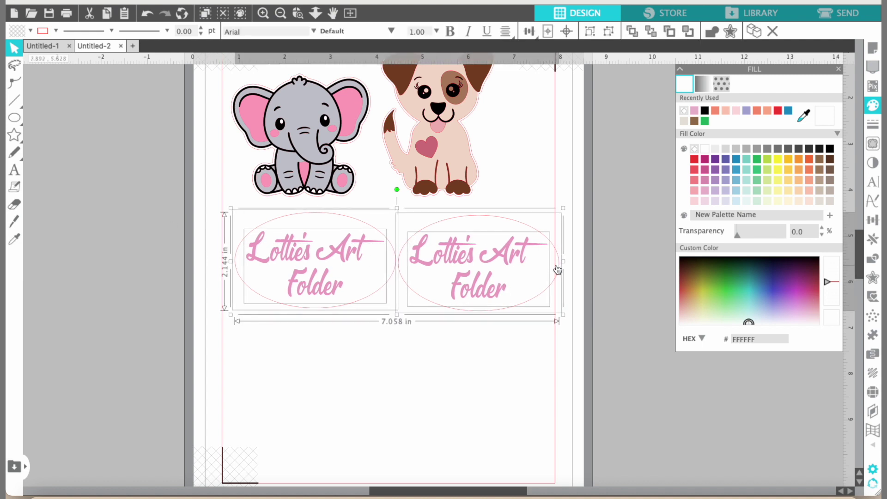
key("Left")
key("Left")
key("Left")
key("Left")
key("Left")
key("Left")
key("Left")
key("Left")
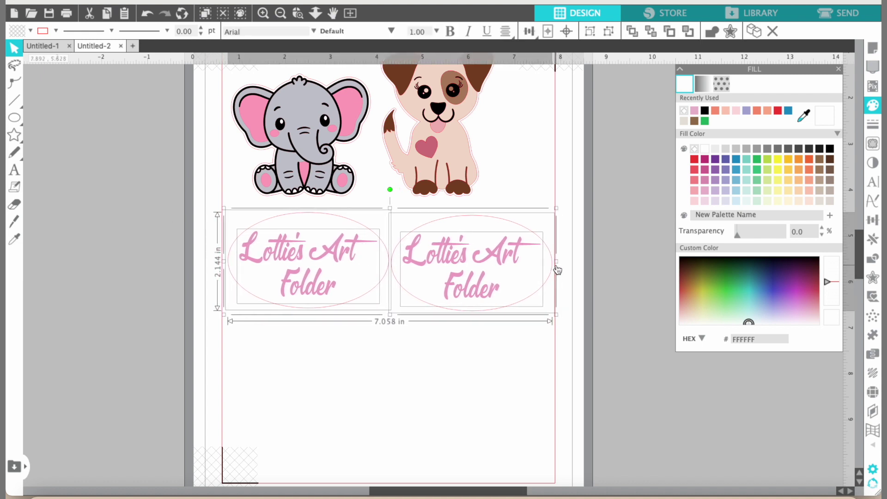
key("Right")
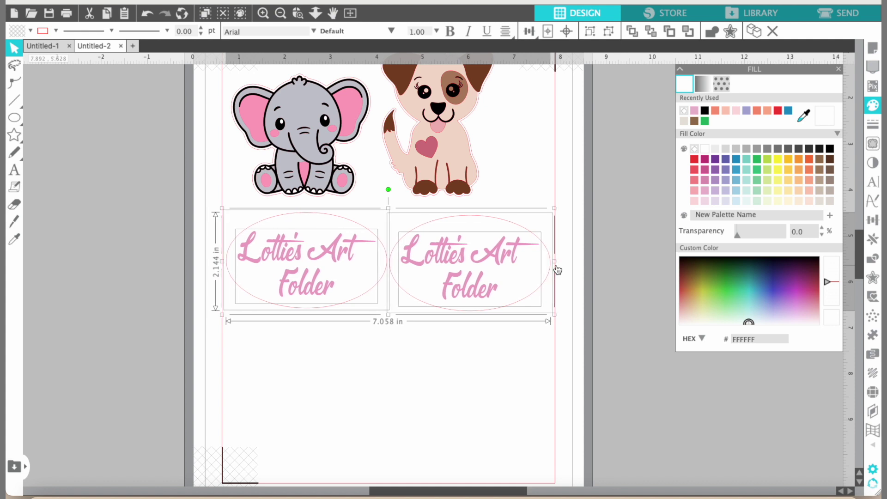
left_click(507, 413)
Select the elephant and dog stickers together and scale them down proportionally to about 4.91 in wide
scroll(507, 413, "up", 2)
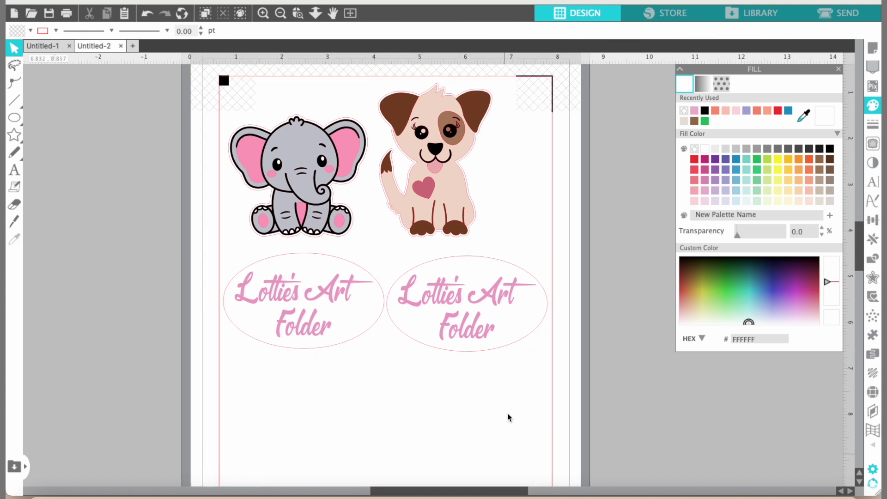
scroll(461, 354, "down", 4)
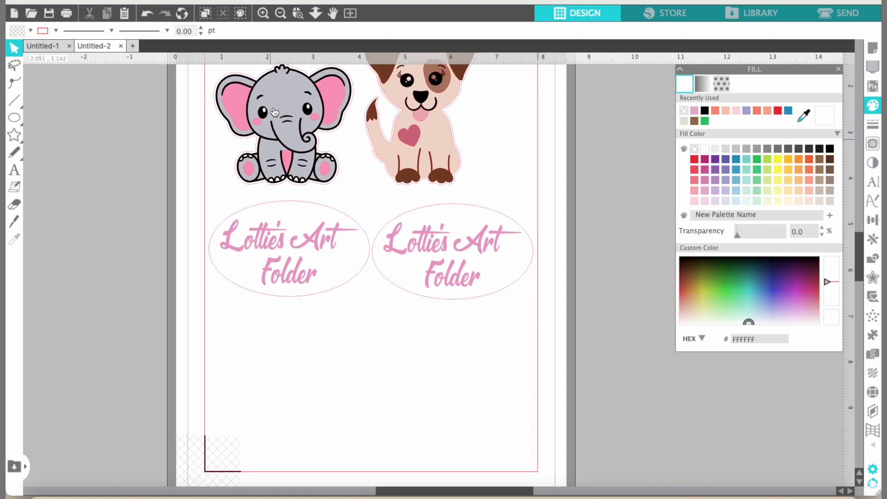
scroll(275, 112, "up", 4)
left_click_drag(185, 88, 438, 144)
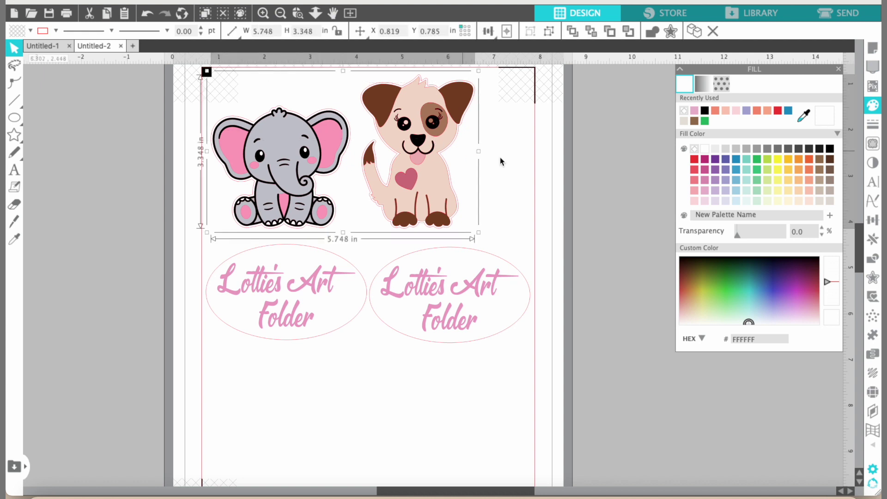
left_click(478, 233)
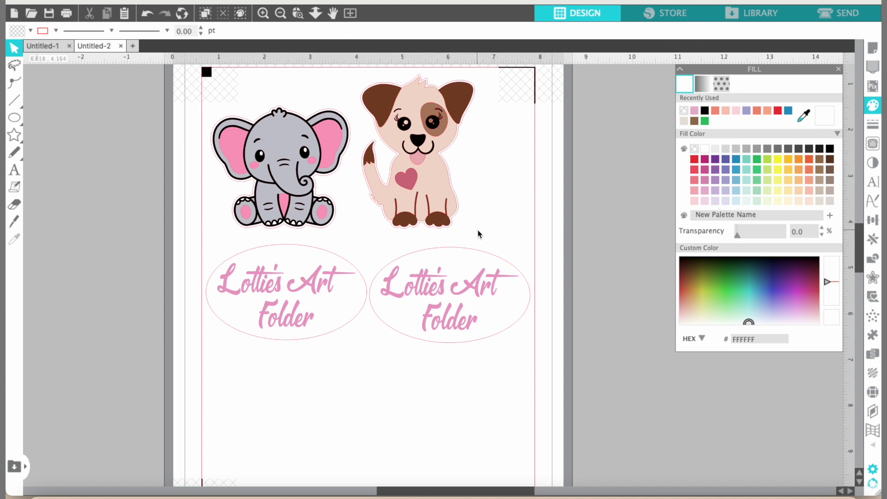
left_click(472, 230)
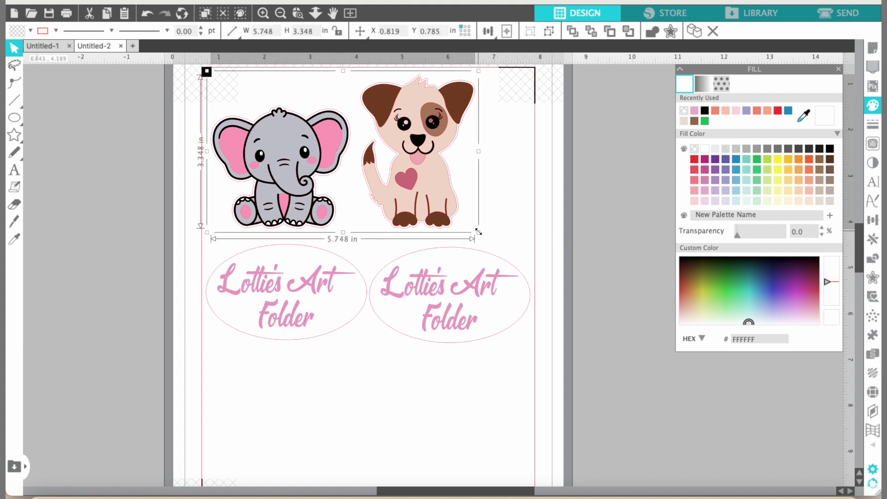
left_click_drag(478, 232, 447, 199)
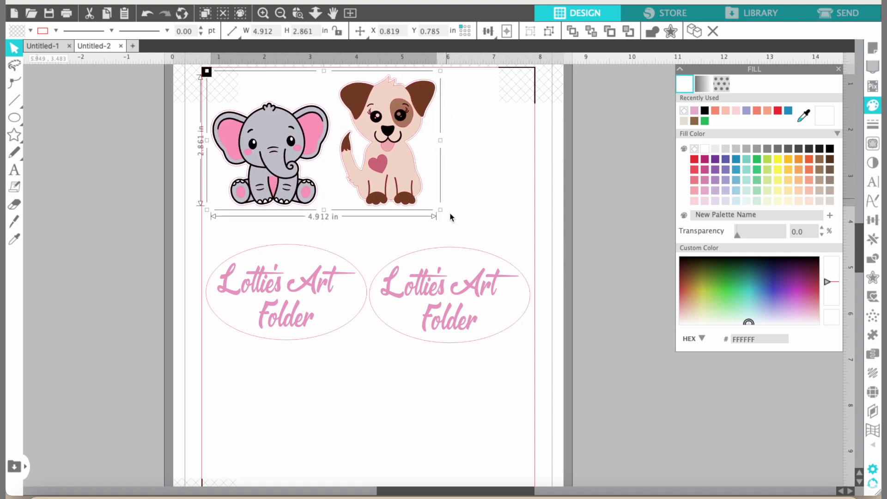
mouse_move(444, 286)
left_mouse_down()
mouse_move(434, 265)
mouse_move(443, 283)
left_mouse_up()
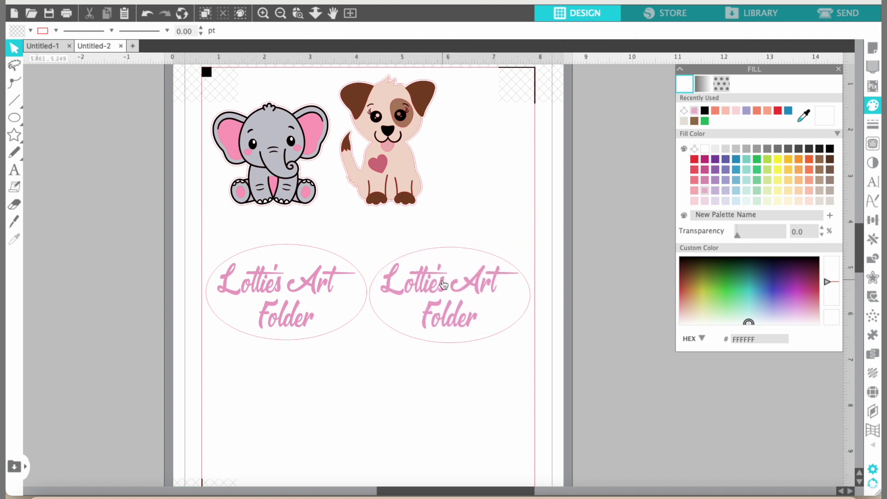
left_click(443, 284)
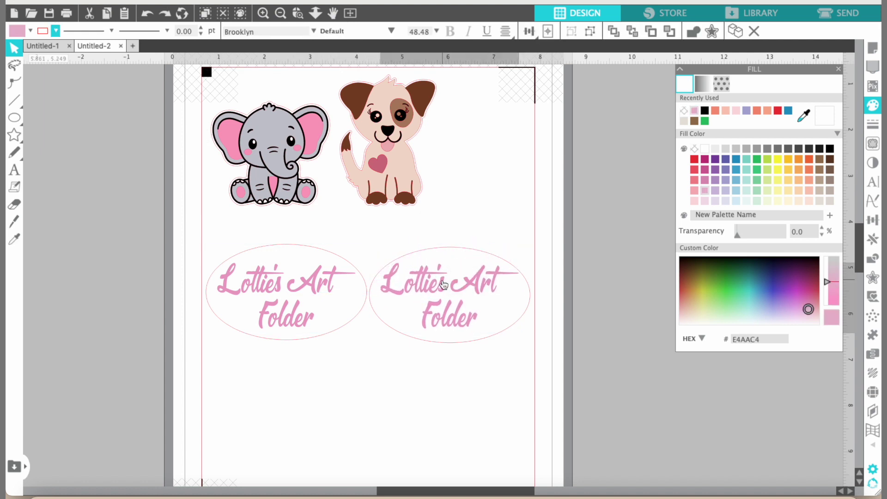
key("ctrl+z")
left_click(537, 234)
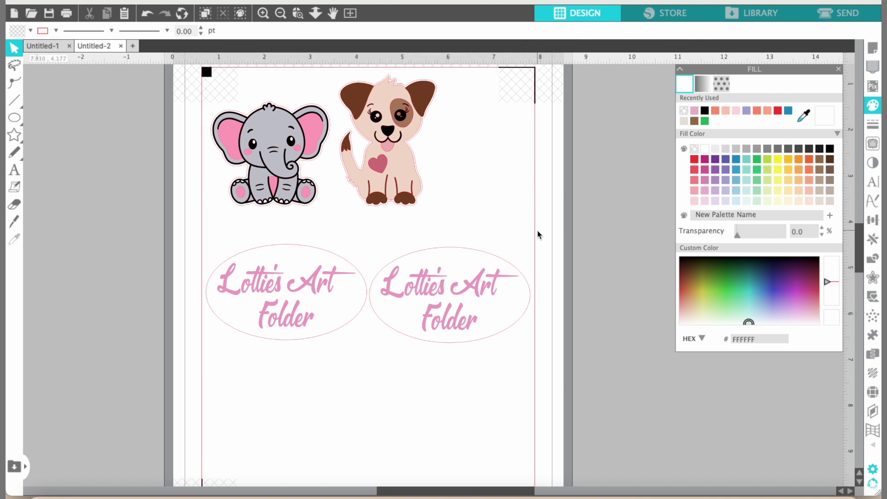
Select the right-hand label's ellipse and folder text together and group them
left_click_drag(527, 228, 422, 356)
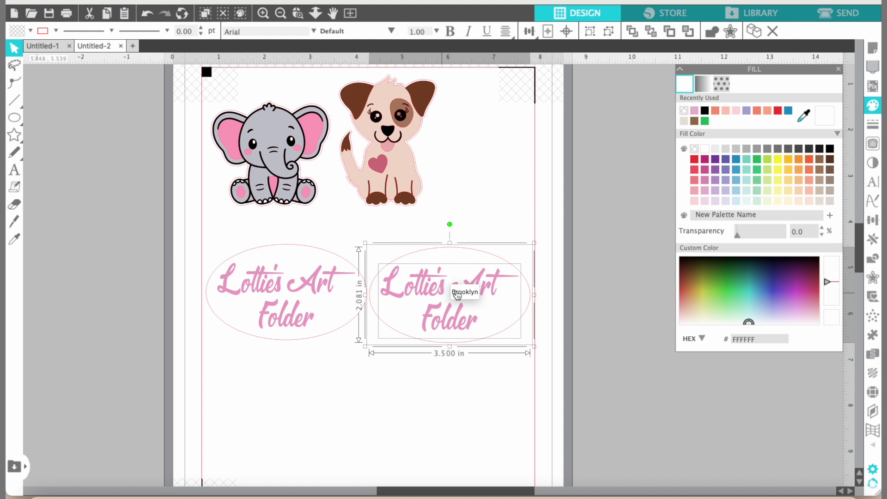
left_click_drag(523, 255, 378, 352)
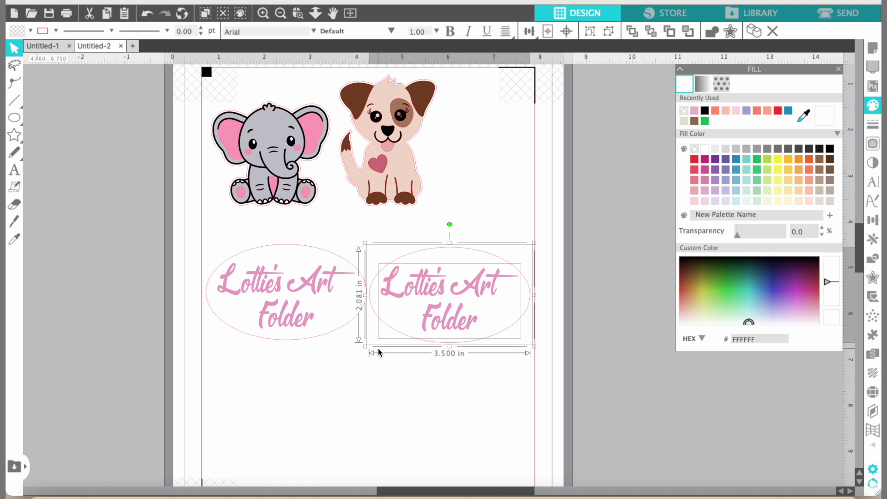
right_click(379, 352)
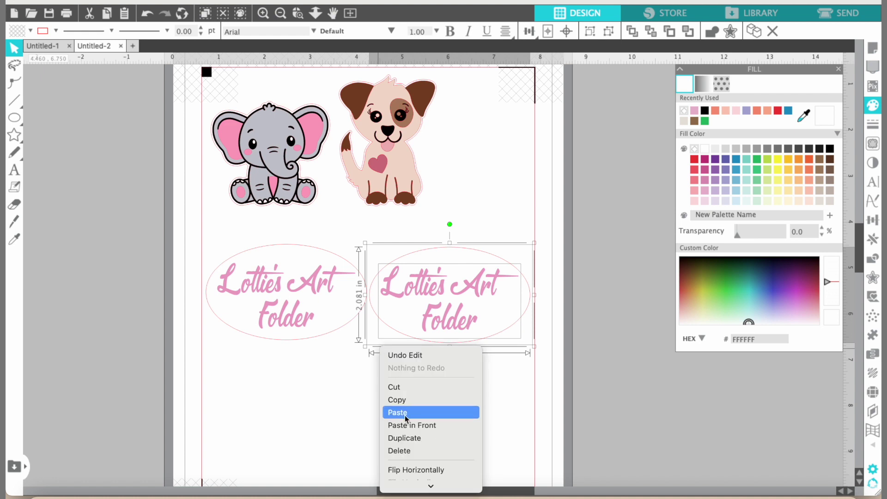
scroll(406, 418, "down", 4)
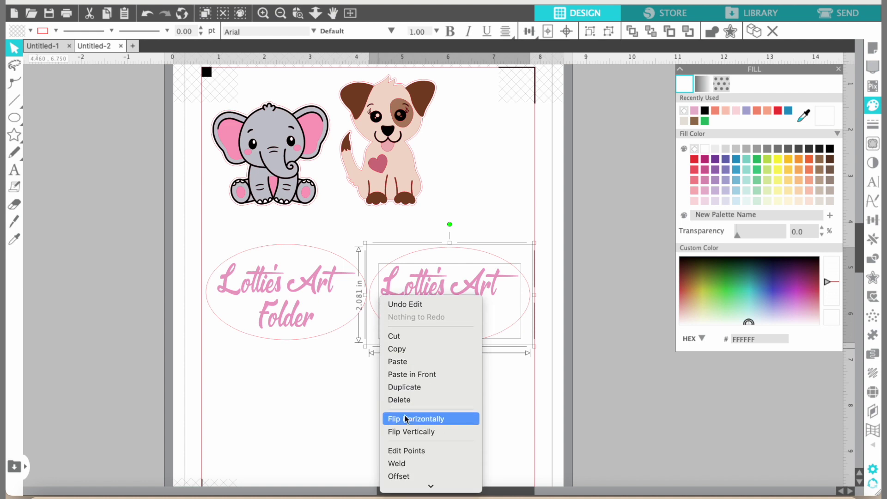
scroll(405, 447, "down", 2)
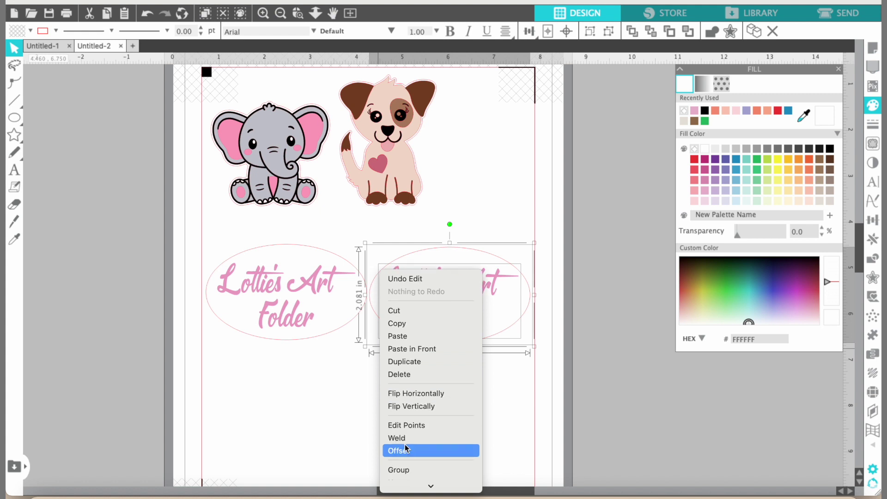
left_click(403, 470)
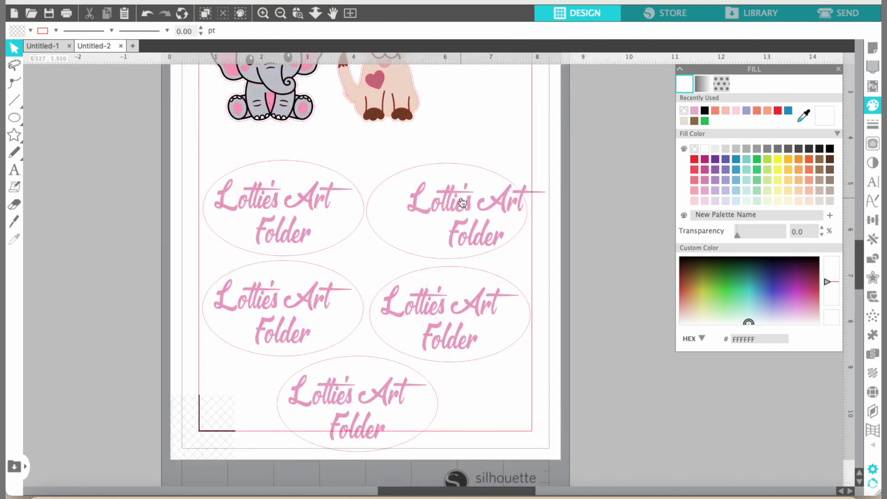
Undo the sideways shift of the upper-right label's text and replace its word "Art" with "Science"
left_click(462, 202)
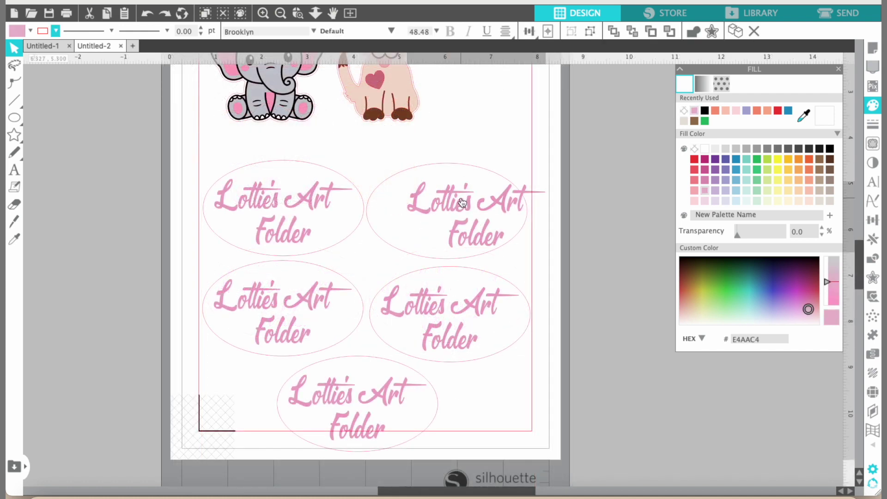
key("ctrl+z")
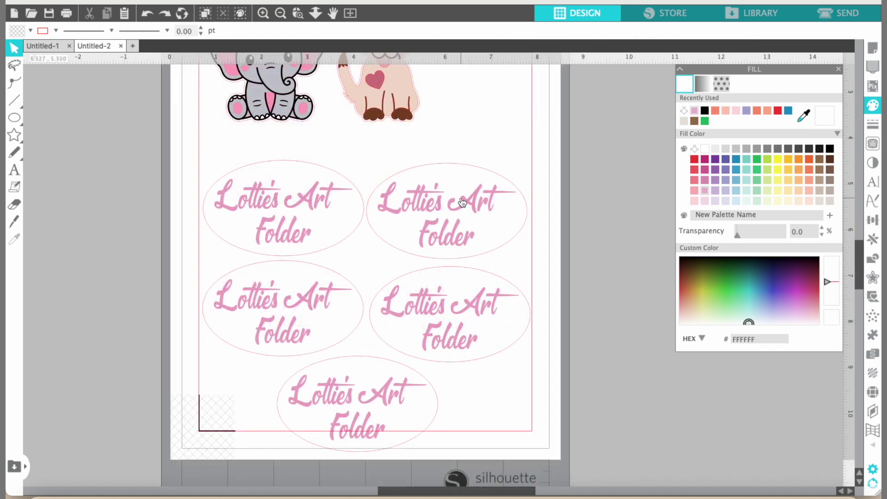
left_click(480, 205)
double_click(491, 207)
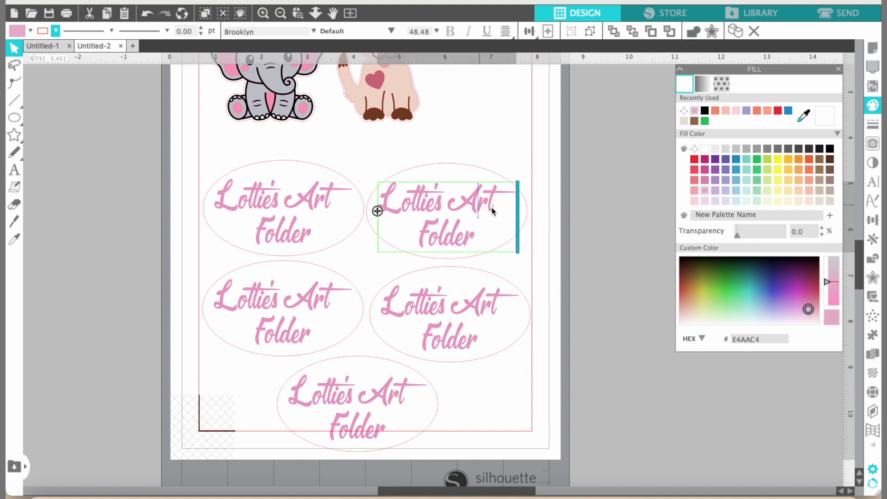
left_click_drag(470, 205, 461, 206)
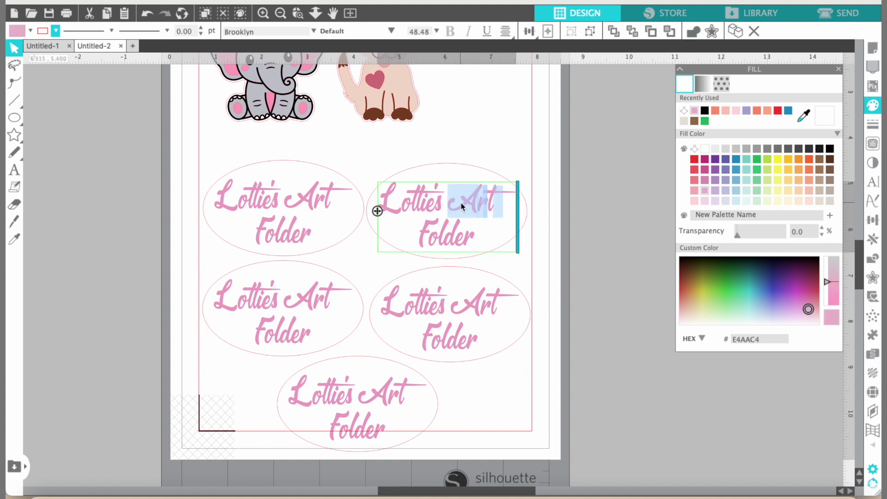
key("BackSpace")
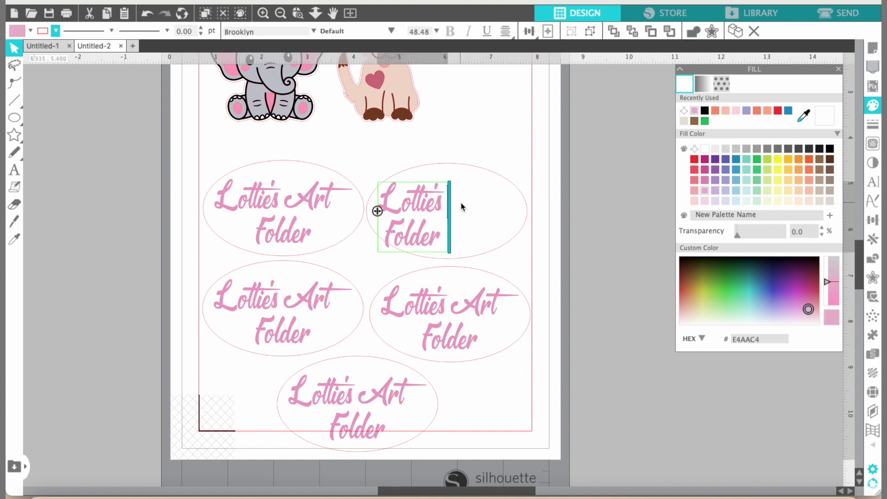
type("Science")
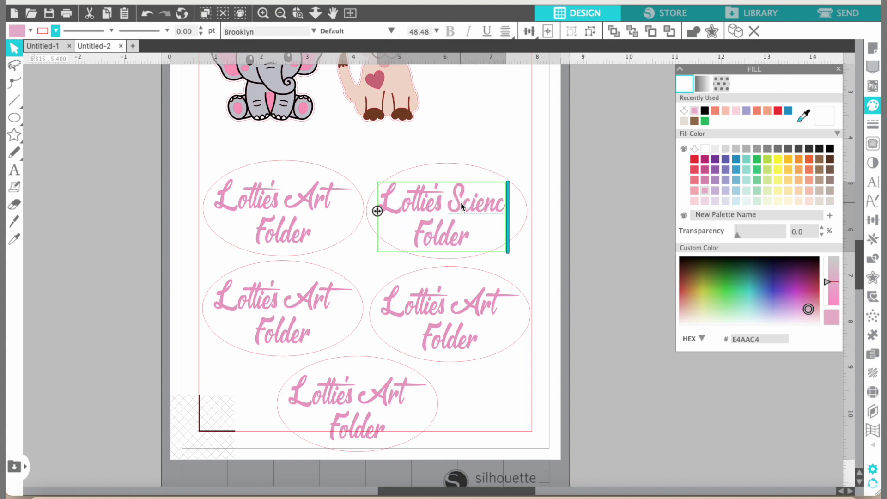
Change the word "Art" to "Math" in the middle-left folder label
left_click(308, 305)
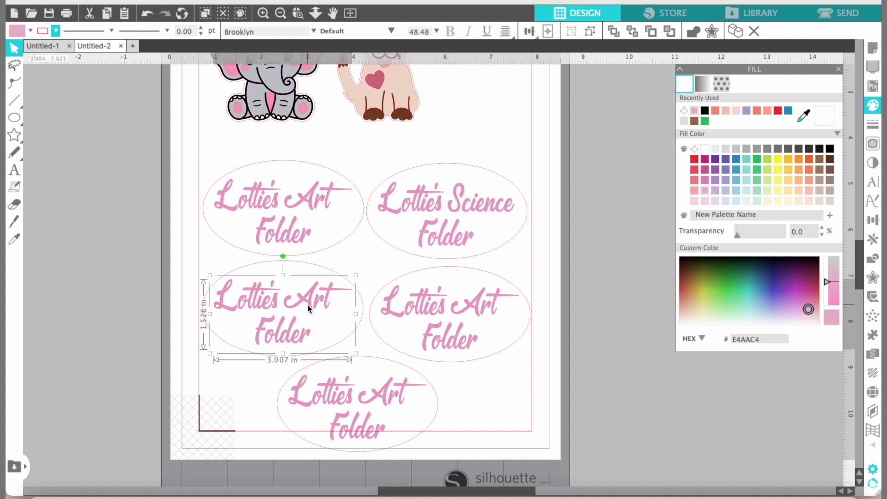
double_click(306, 299)
double_click(306, 298)
key("BackSpace")
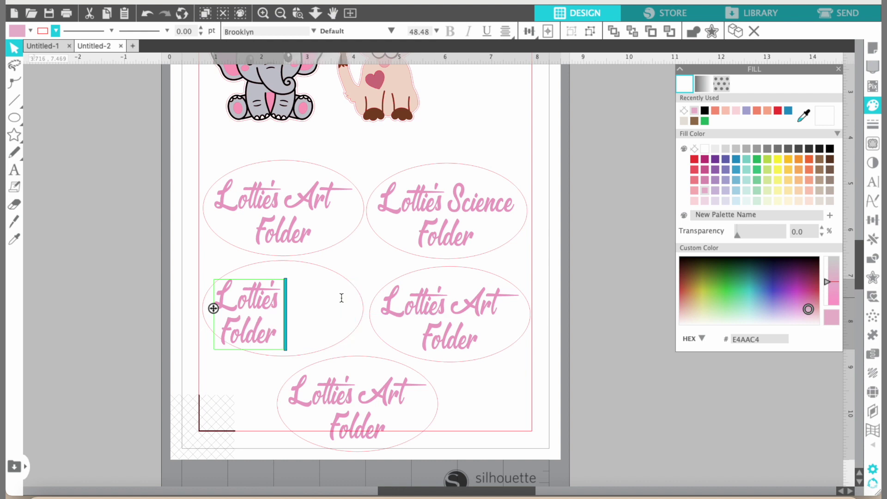
type("Math")
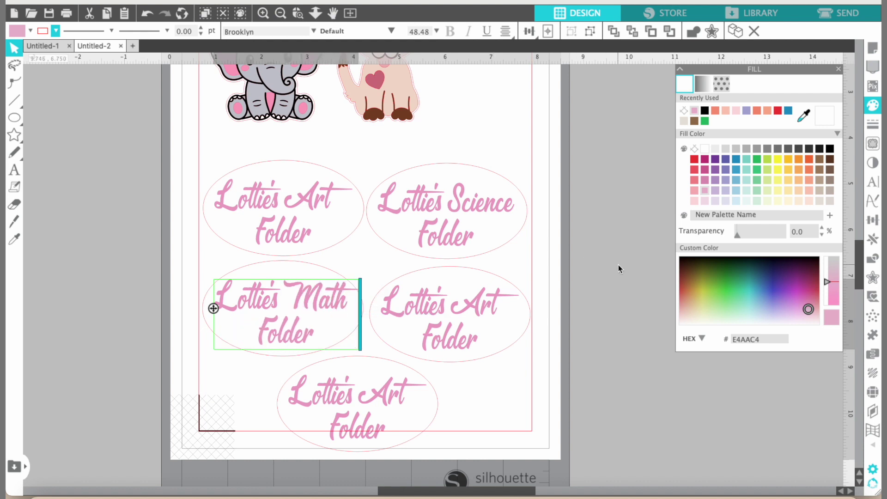
Change the word "Art" to "Reading" in the middle-right folder label
left_click(474, 310)
double_click(468, 306)
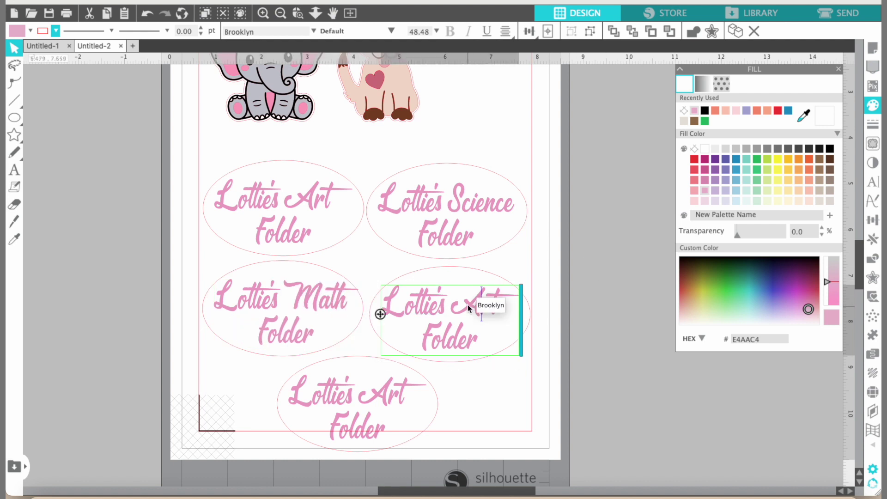
double_click(510, 303)
key("BackSpace")
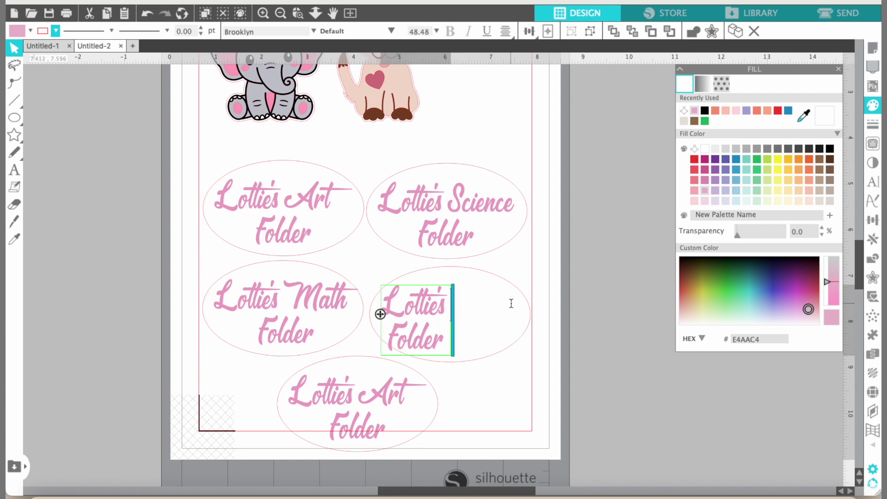
type("Reading")
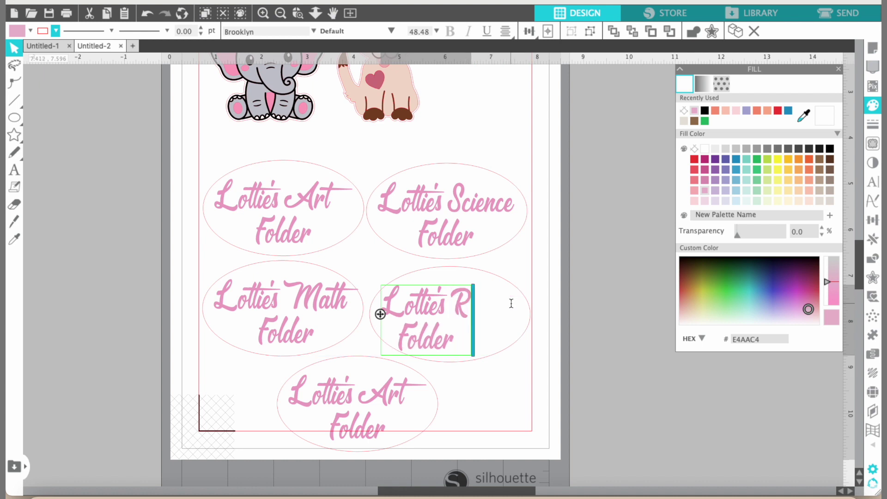
Change the word "Art" to "Writing" in the bottom folder label and finish editing the text
left_click(377, 392)
double_click(377, 392)
left_click_drag(389, 392, 426, 392)
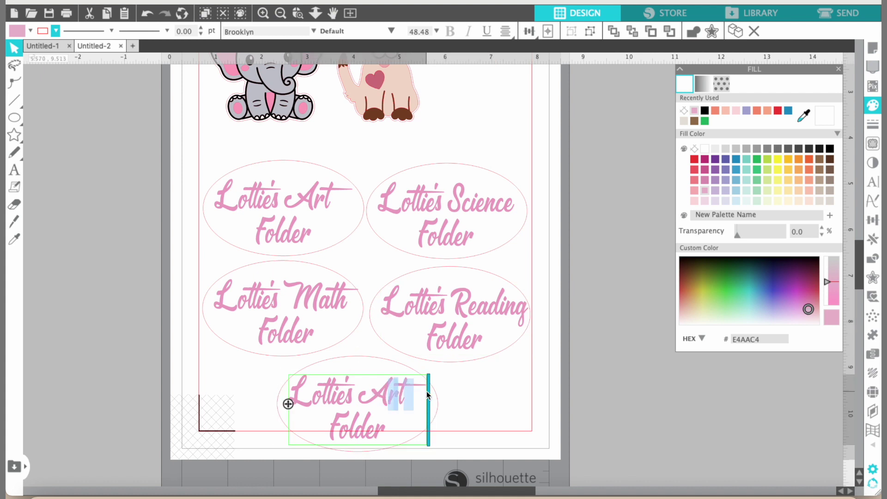
type("W")
key("BackSpace")
key("BackSpace")
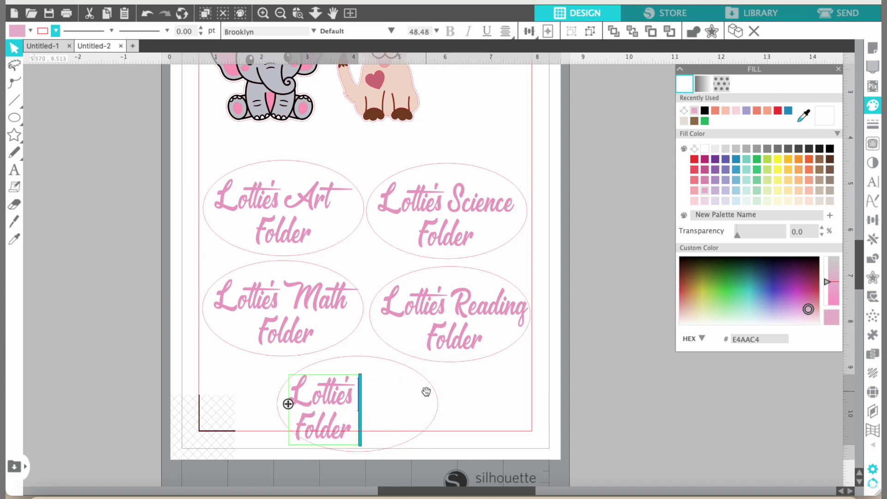
type("Writing")
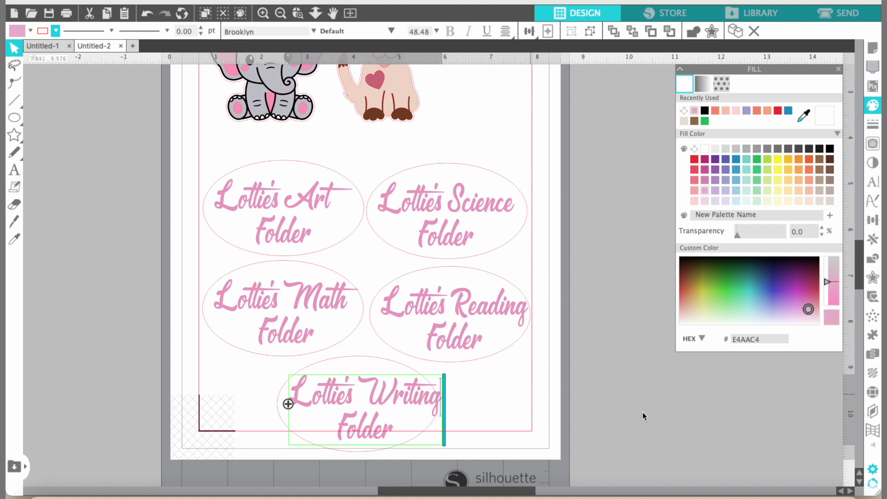
left_click(643, 413)
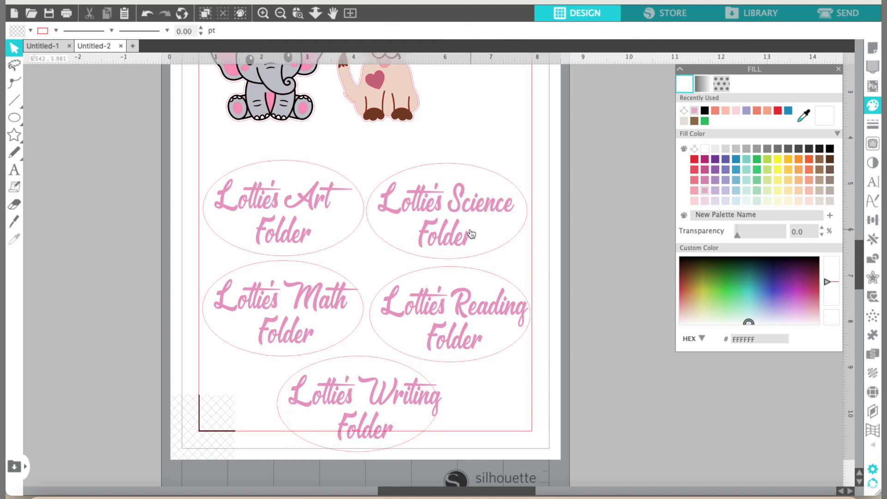
Fill the Science label's text with light teal (A9DCD9) and the Math label's text with yellow (F7EF44)
left_click(471, 206)
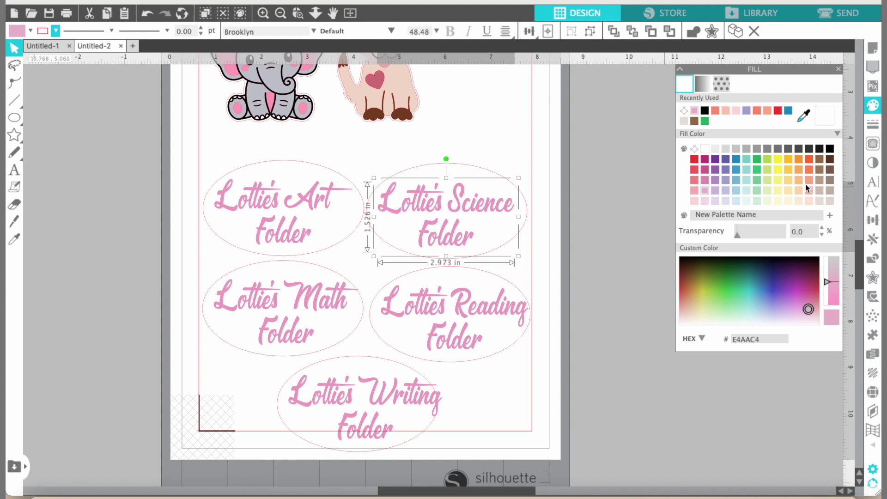
left_click(748, 178)
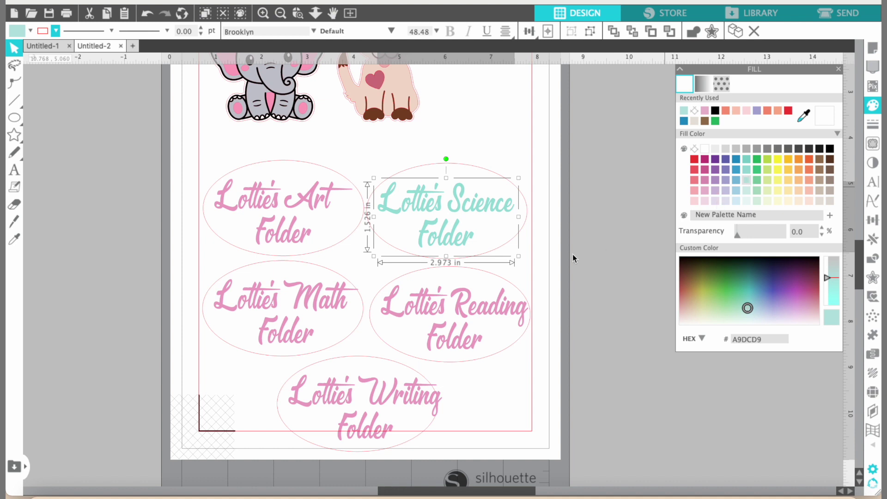
left_click(339, 324)
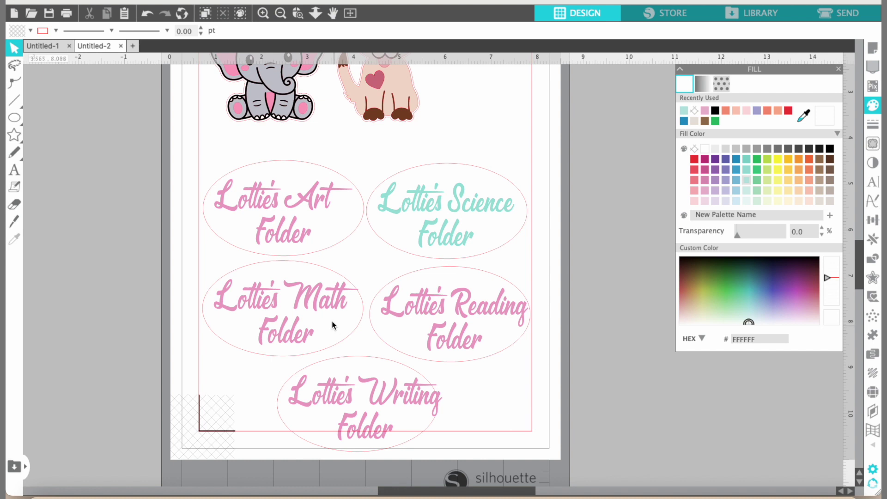
left_click(332, 307)
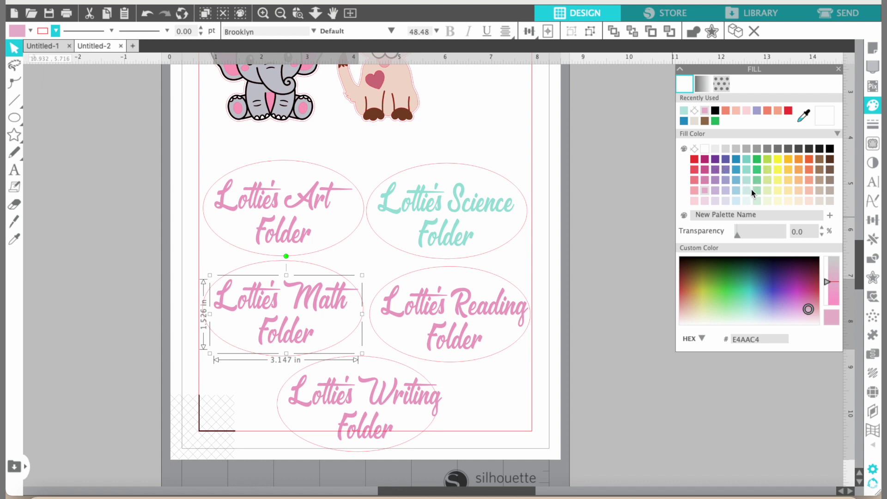
left_click(777, 169)
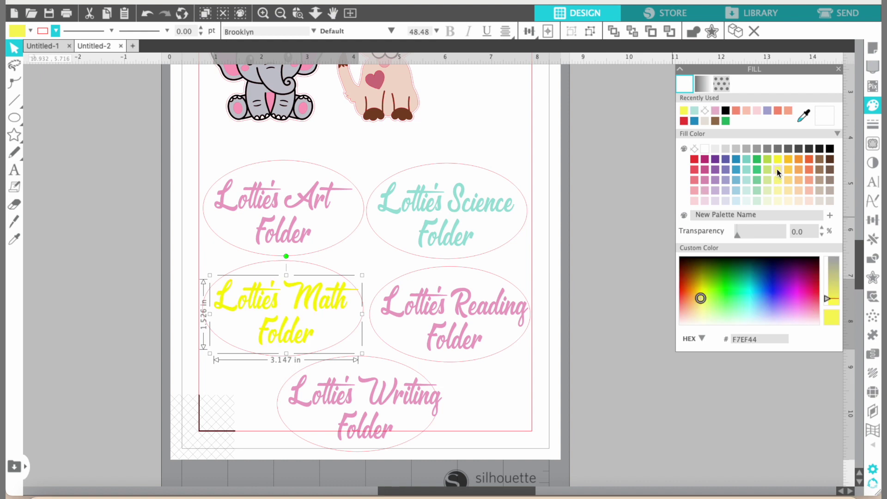
Fill the Reading label's text with red (EF4B53) and the Writing label's text with orange (F37A4E)
left_click(508, 340)
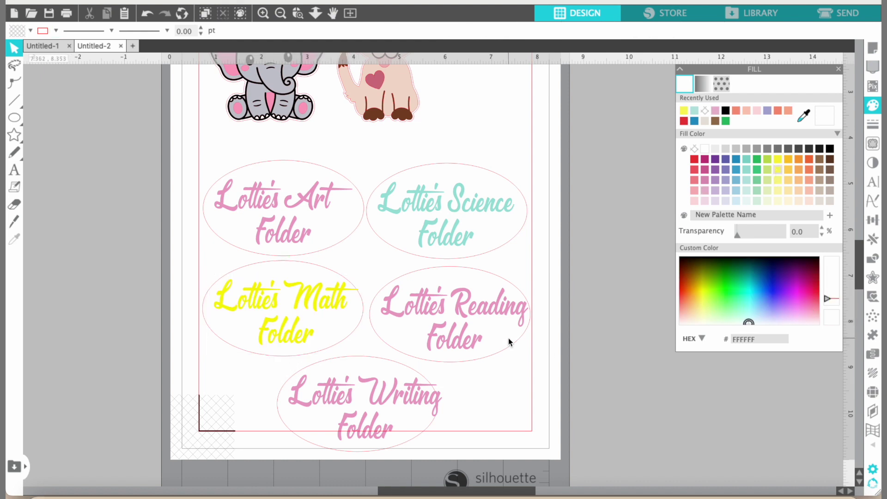
left_click(520, 300)
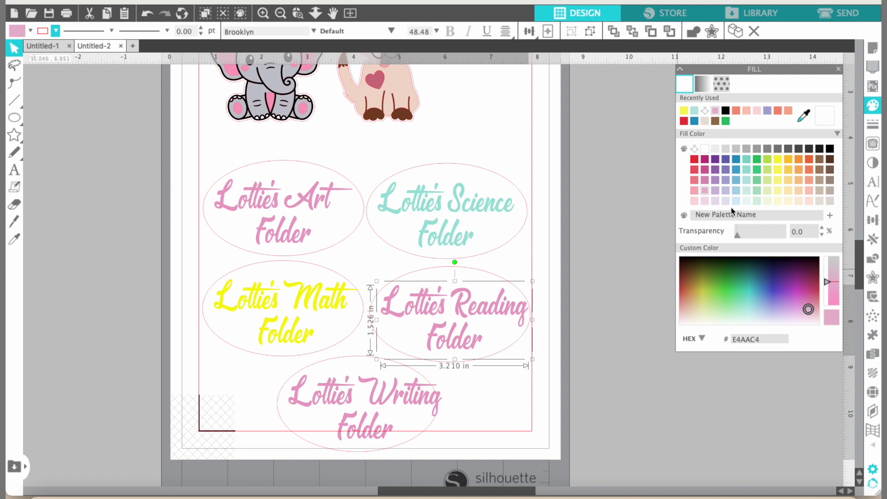
left_click(694, 169)
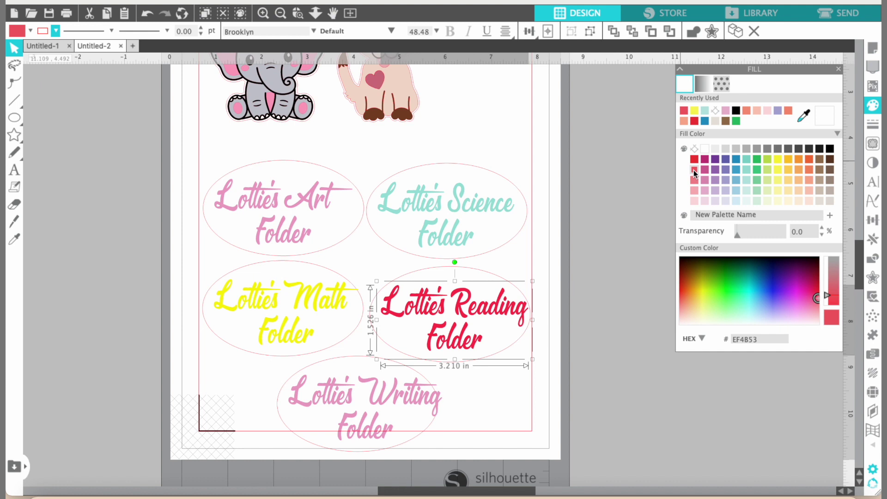
left_click(418, 398)
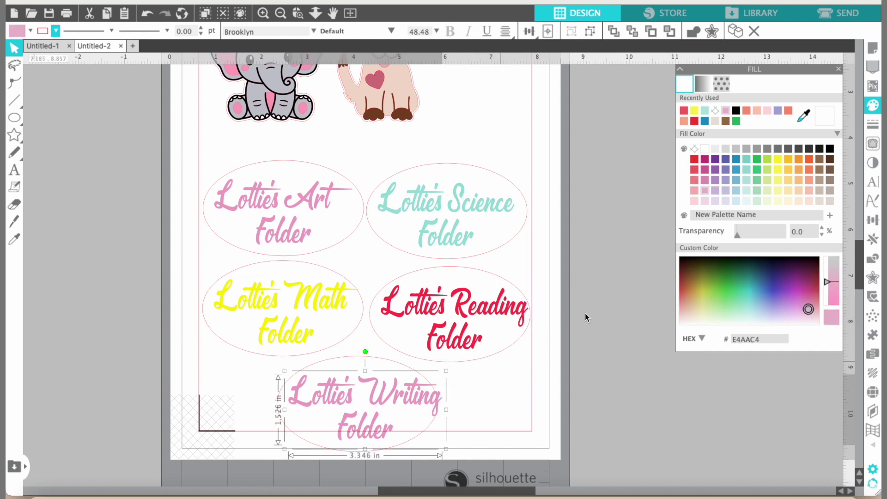
left_click(809, 169)
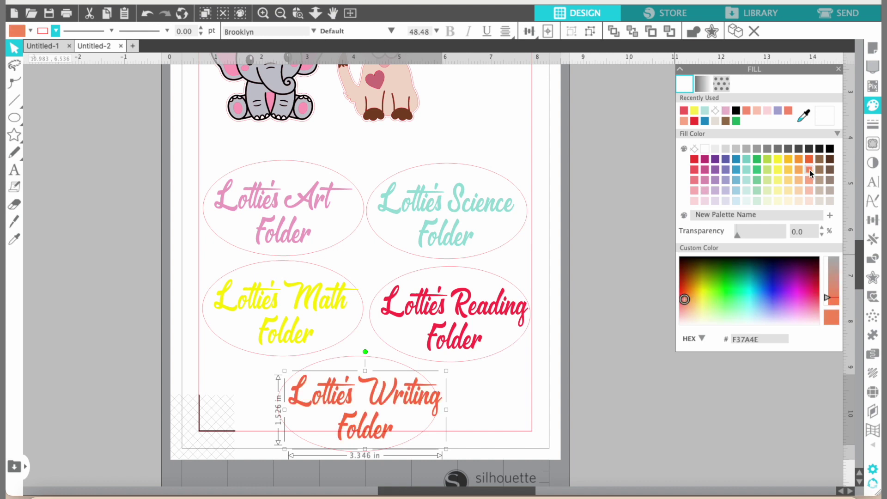
left_click(531, 408)
Scale the Writing label's text down proportionally and centre it inside its ellipse
left_click(428, 403)
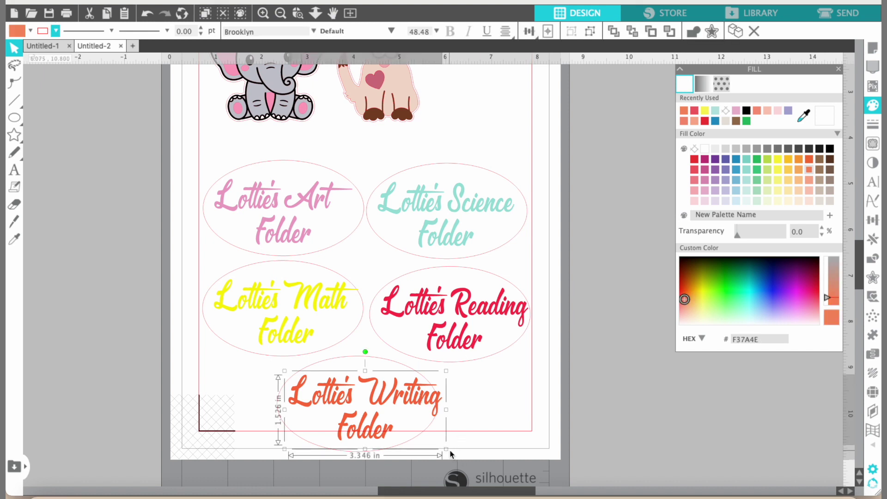
left_click_drag(445, 449, 419, 448)
left_click_drag(396, 400, 404, 402)
left_click(371, 350)
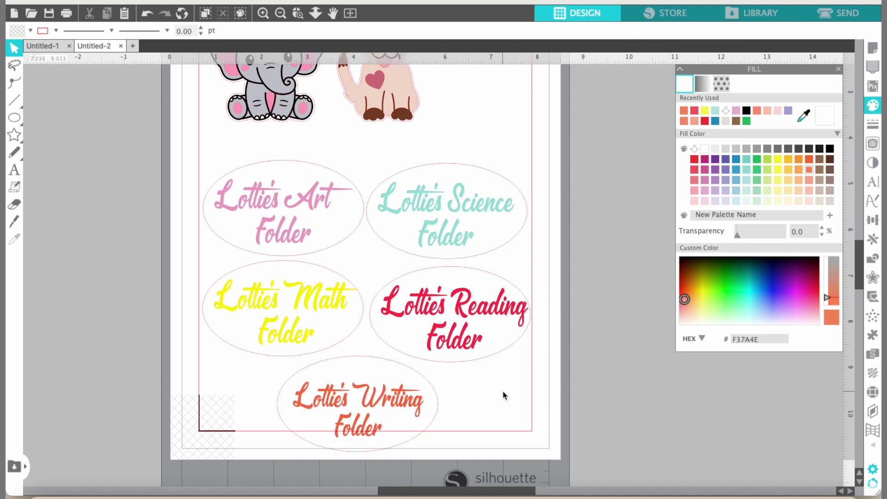
Scale the Math label's text down slightly and reposition it in the centre of its ellipse
left_click(340, 302)
left_click_drag(362, 273, 360, 279)
left_click(359, 262)
left_click_drag(316, 300, 317, 296)
Scale the Reading label's text down proportionally to about 45 pt and nudge it to the centre of its ellipse
left_click(500, 310)
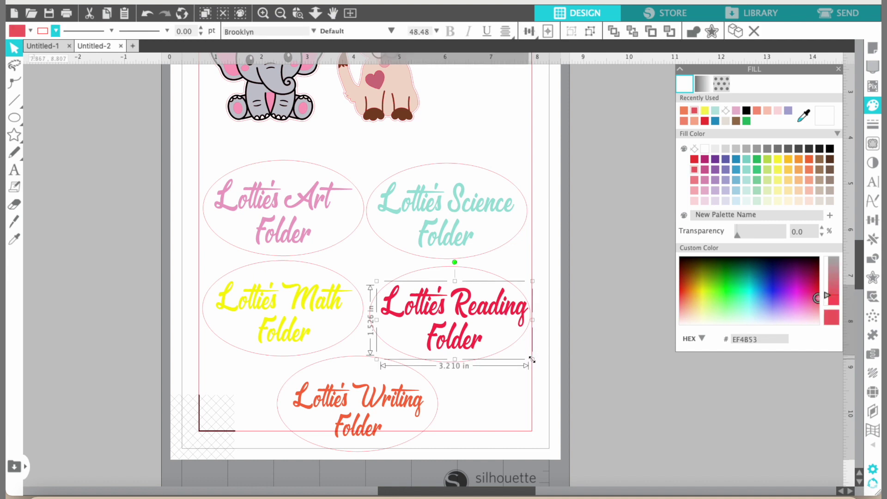
left_click_drag(531, 359, 518, 360)
left_click(494, 317)
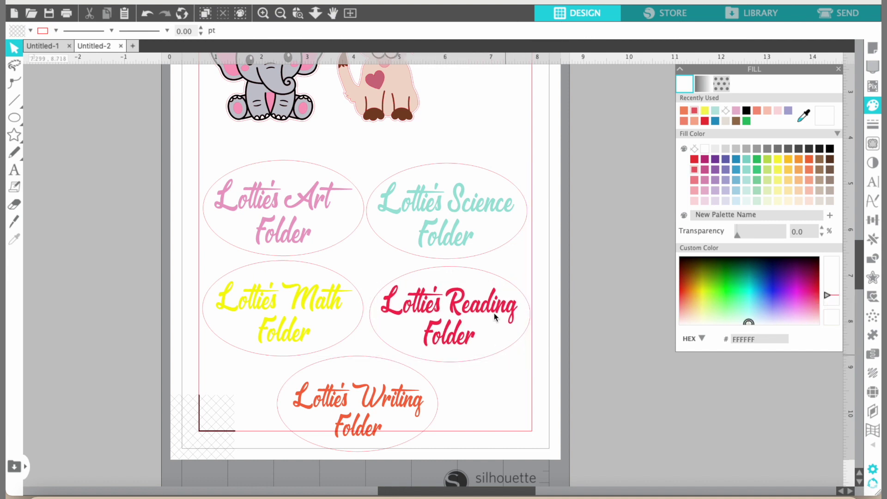
left_click(489, 310)
left_click_drag(489, 311, 491, 315)
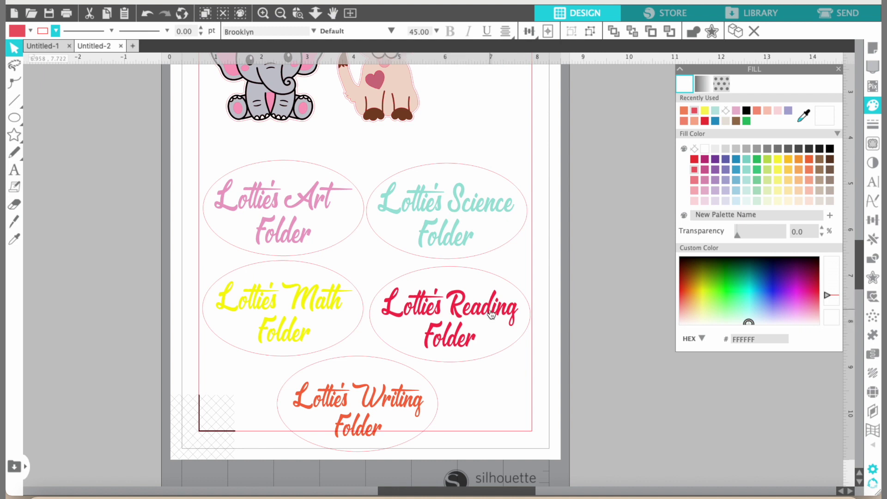
left_click(491, 315)
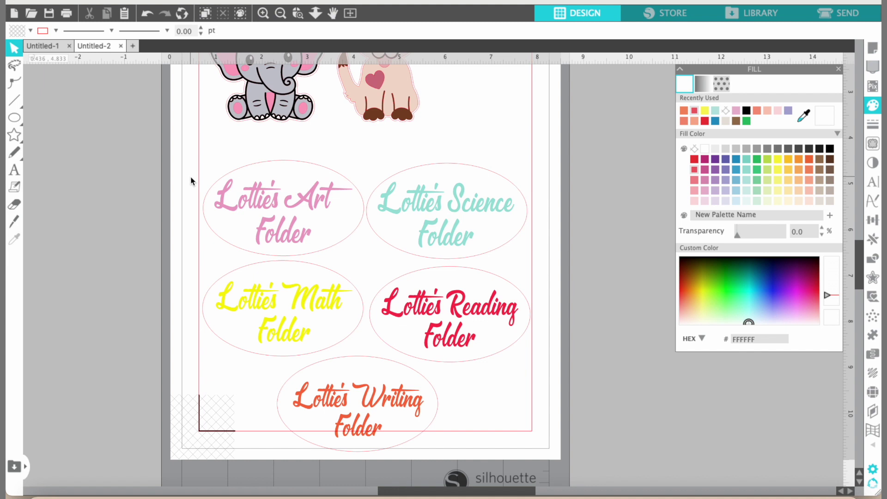
Select the Art label's ellipse and text together and group them
left_click(277, 203)
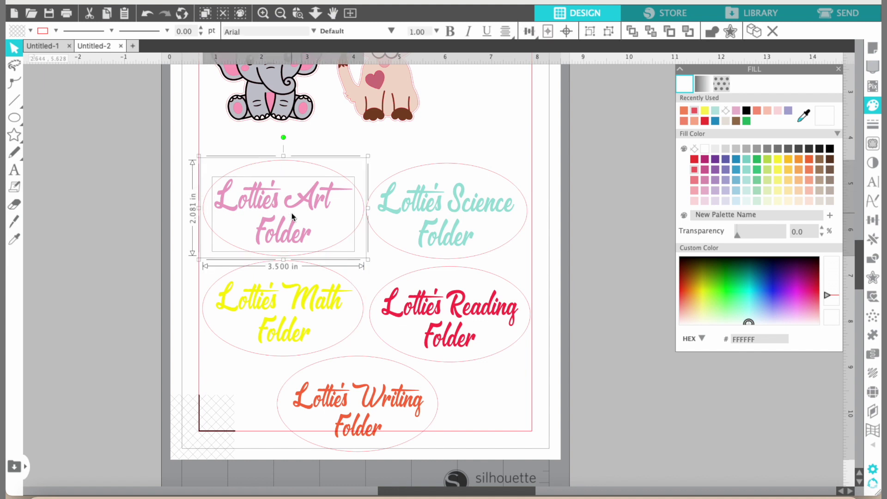
right_click(276, 203)
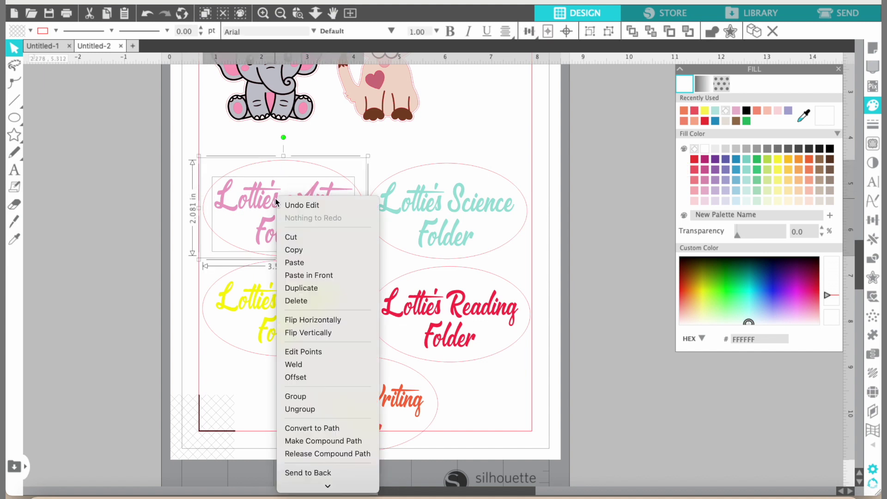
left_click(309, 395)
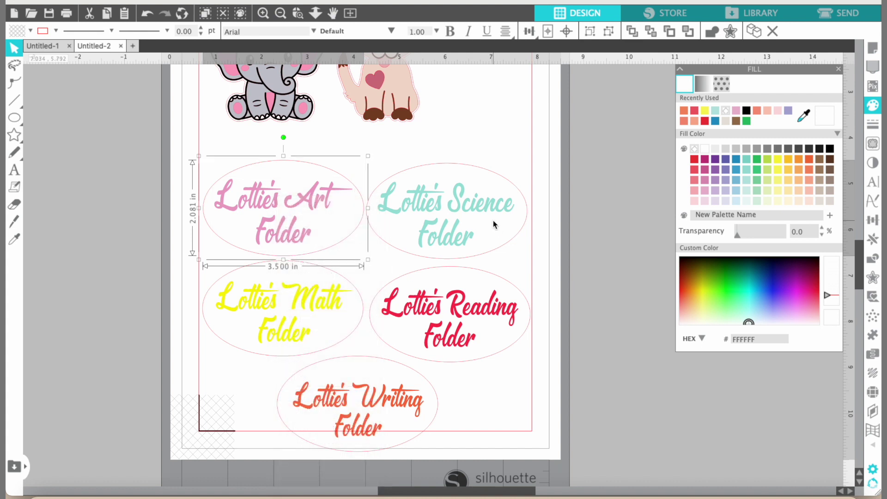
Scale the Science label's text down proportionally to about 2.81 in wide inside its ellipse
left_click(489, 208)
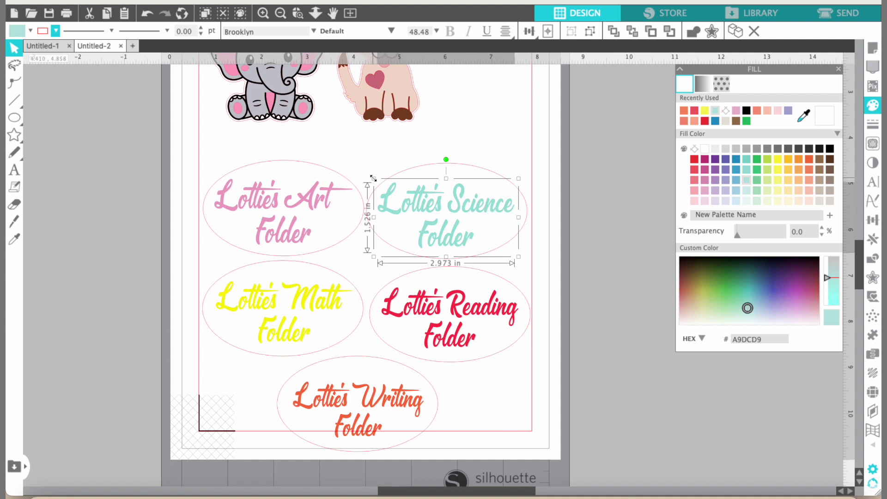
left_click_drag(373, 179, 389, 186)
left_click_drag(371, 220, 364, 211)
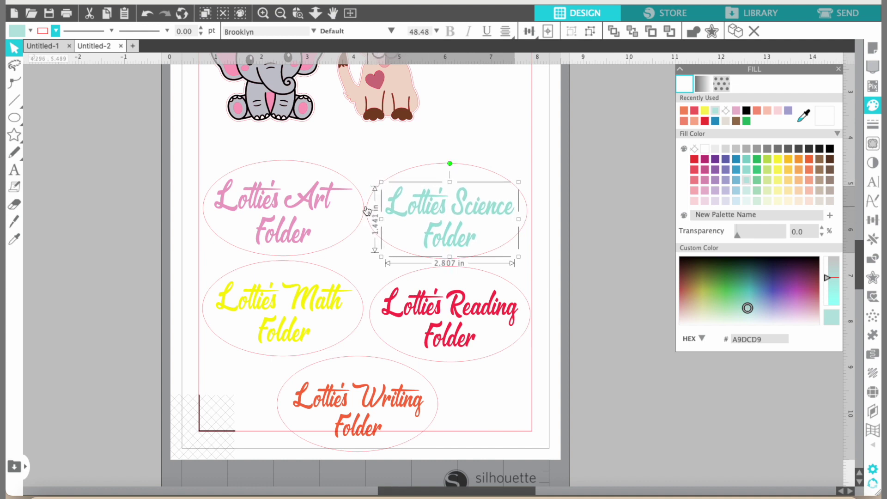
left_click(402, 140)
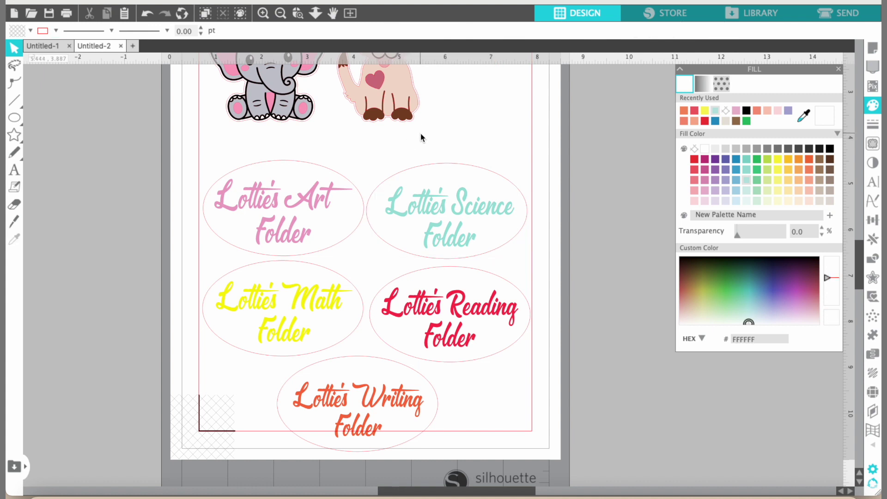
Select the Science label's ellipse and text together and group them
left_click(476, 171)
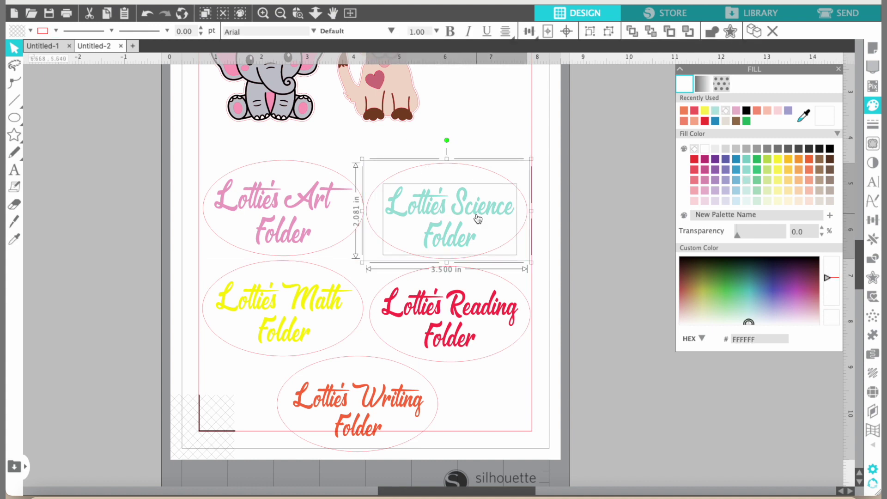
right_click(477, 218)
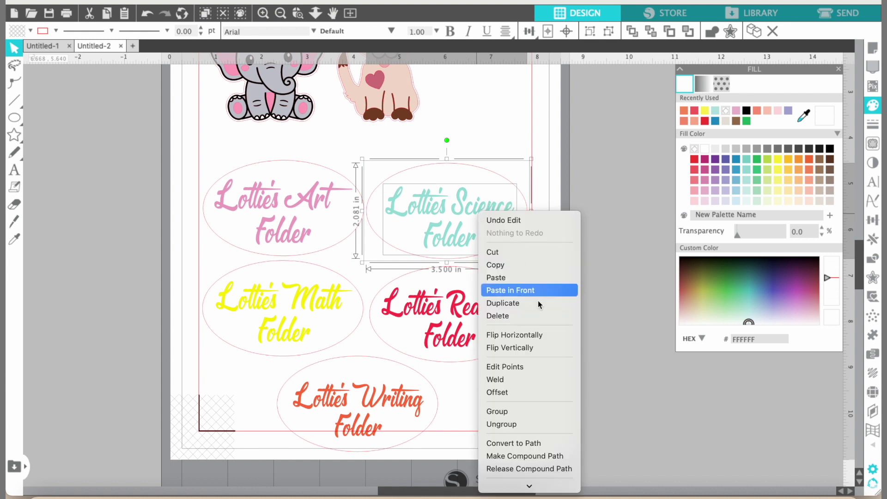
left_click(502, 416)
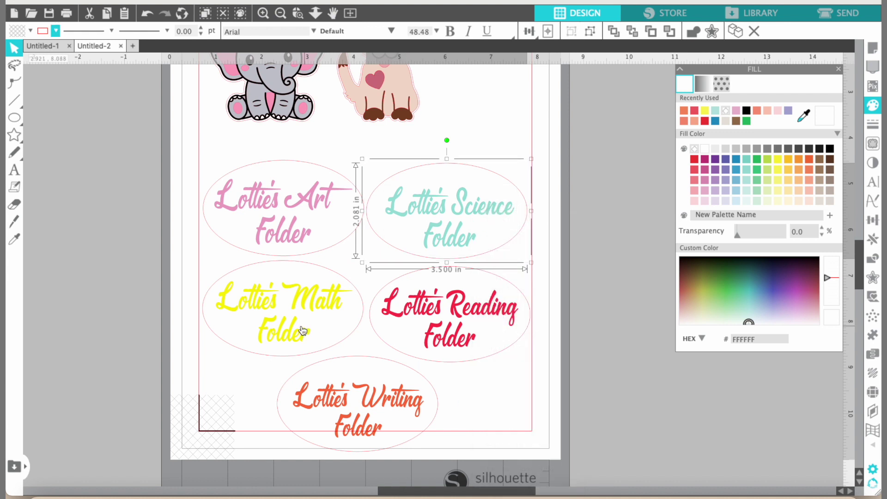
Select the Math label's ellipse and text together and group them
left_click(212, 267)
left_click(213, 332)
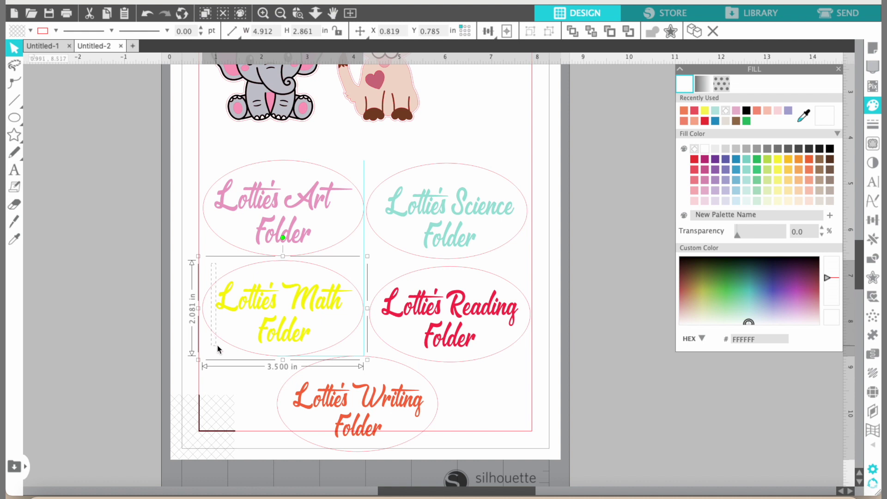
left_click_drag(217, 345, 320, 346)
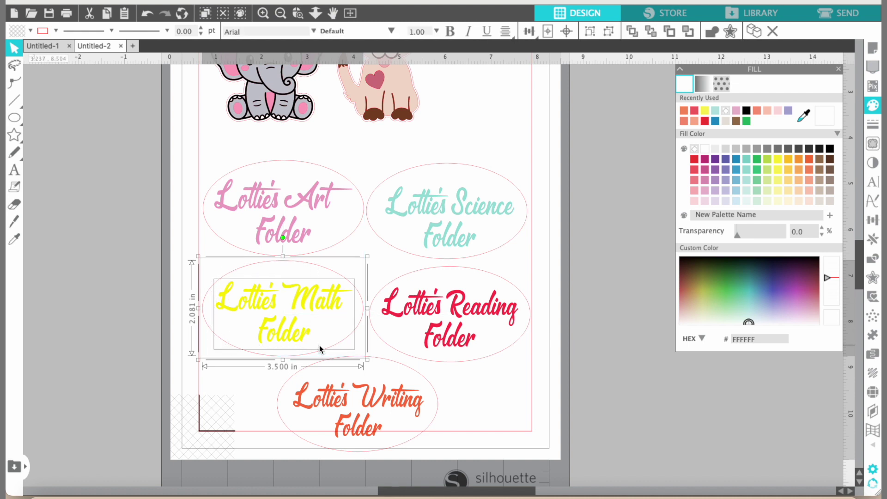
right_click(320, 345)
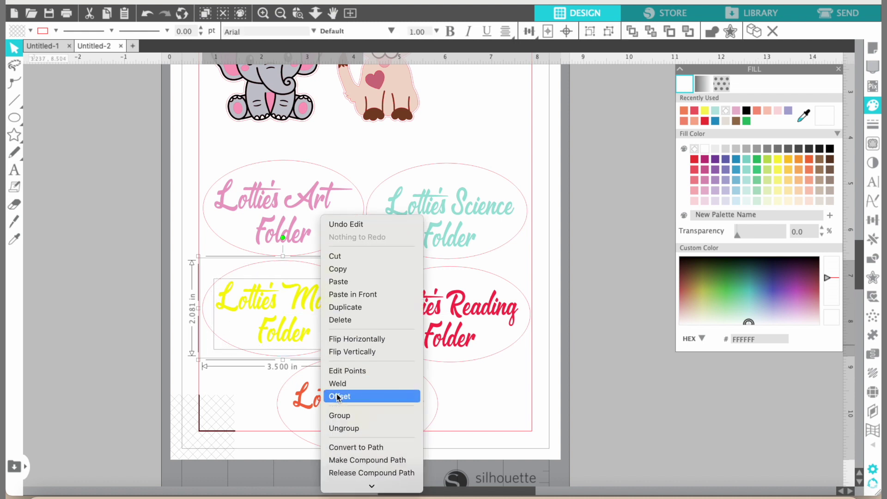
left_click(337, 405)
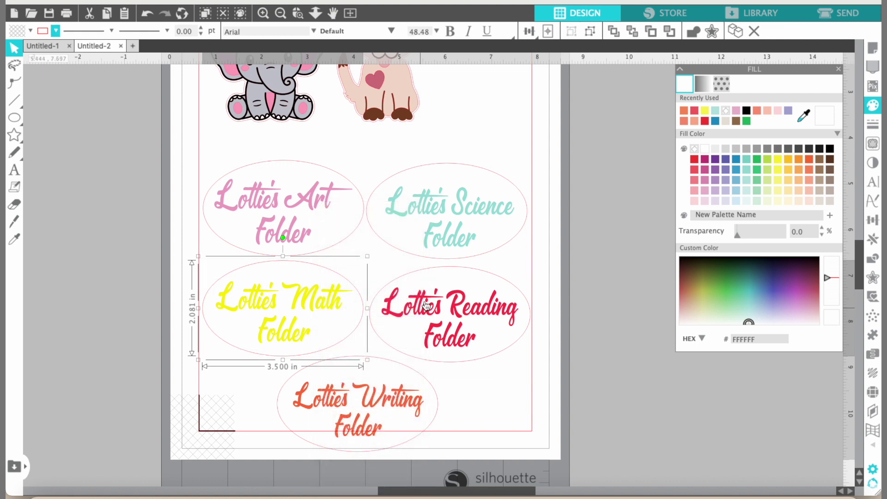
left_click(376, 268)
left_click(375, 315)
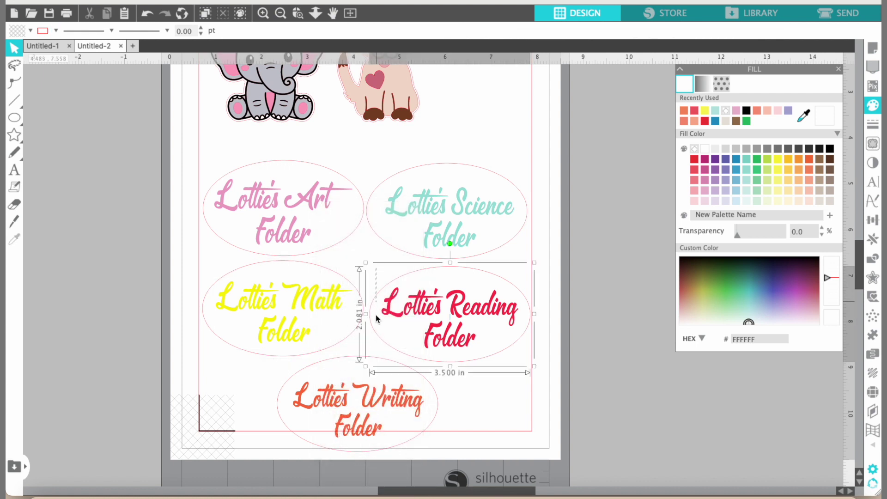
double_click(373, 347)
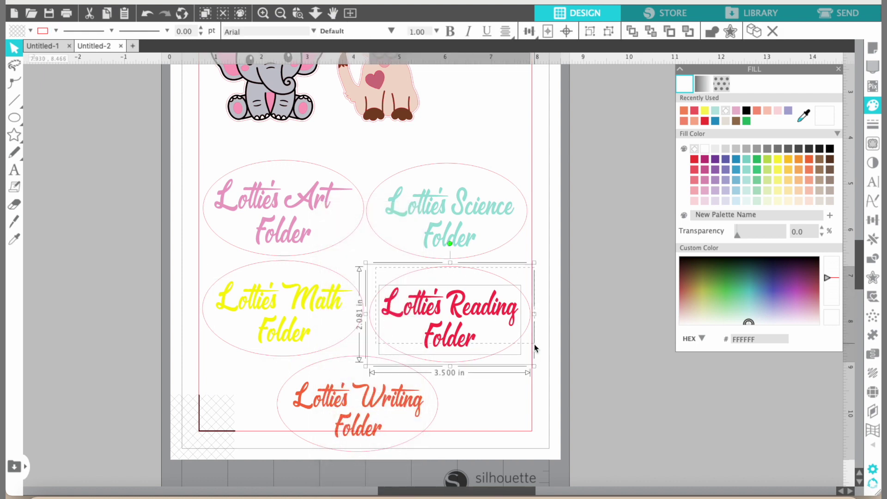
left_click(531, 362)
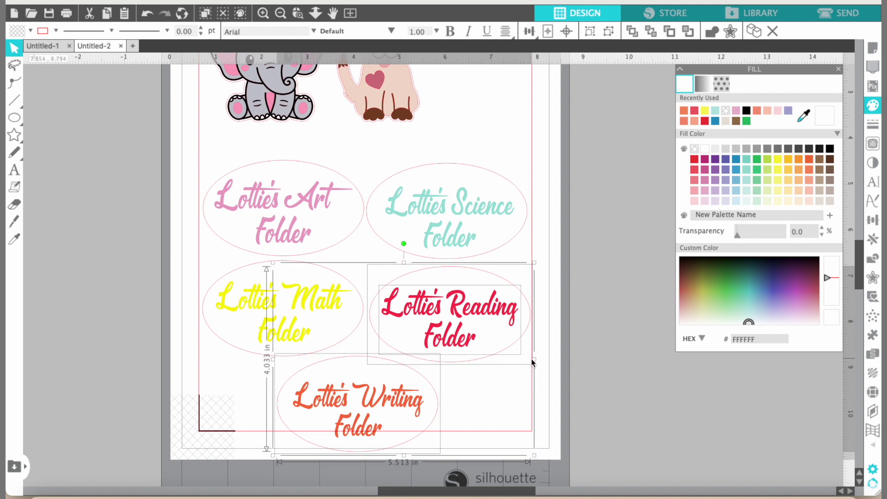
right_click(532, 363)
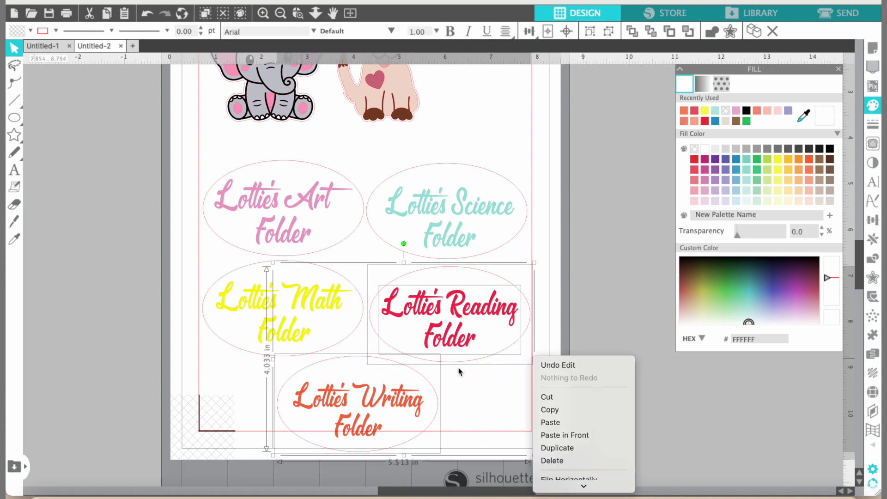
left_click(432, 390)
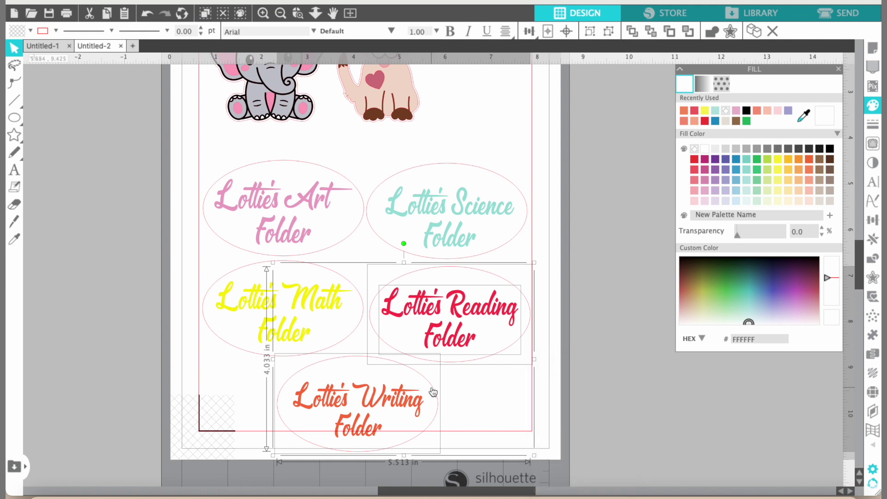
left_click(431, 390, "shift")
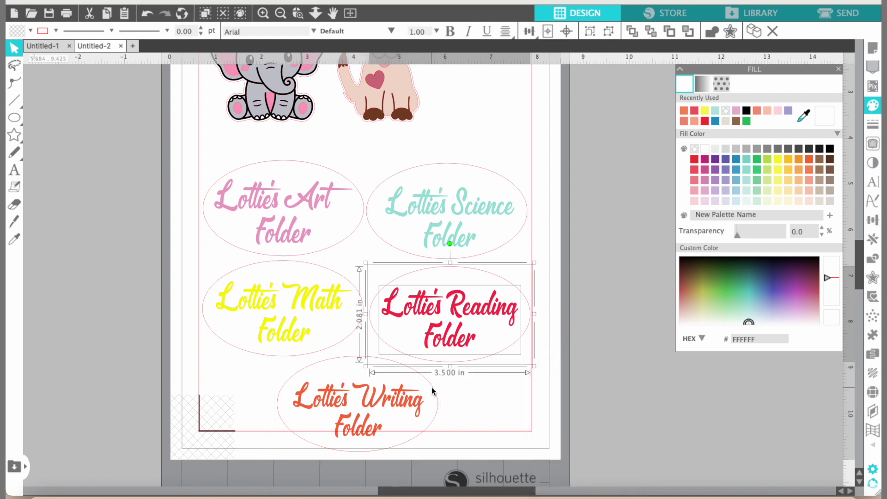
left_click(370, 270)
left_click(373, 358, "shift")
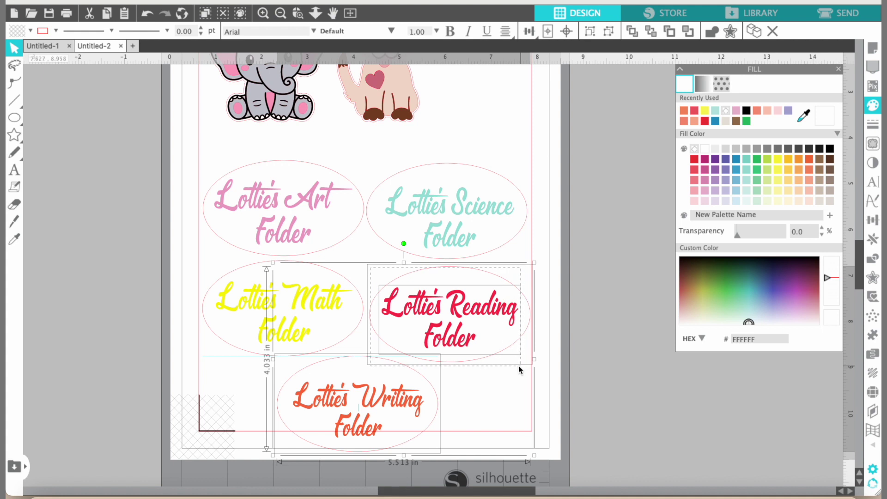
left_click(441, 396)
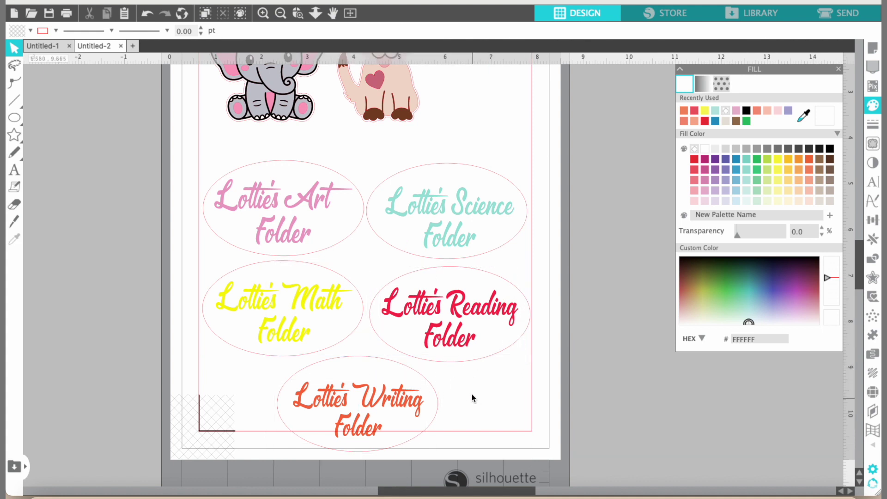
left_click(522, 280)
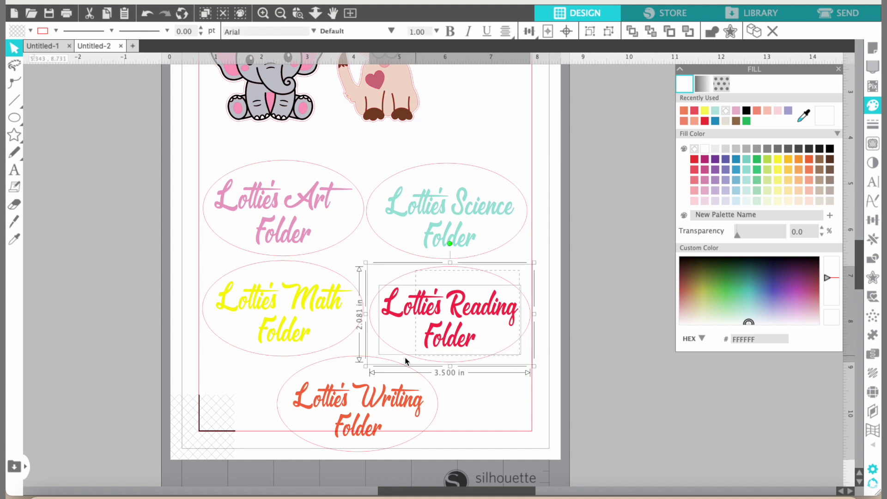
right_click(388, 358)
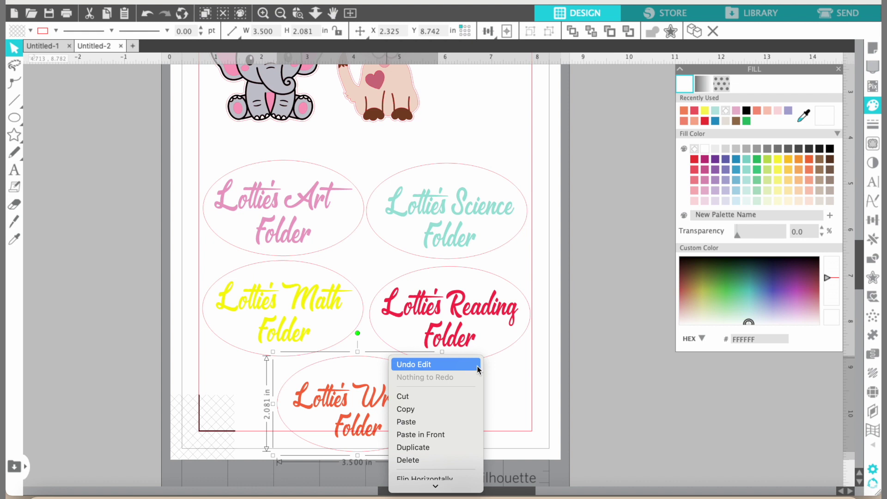
Select only the Reading label's ellipse and text, without the Writing label, and group them
left_click(544, 292)
left_click(440, 311)
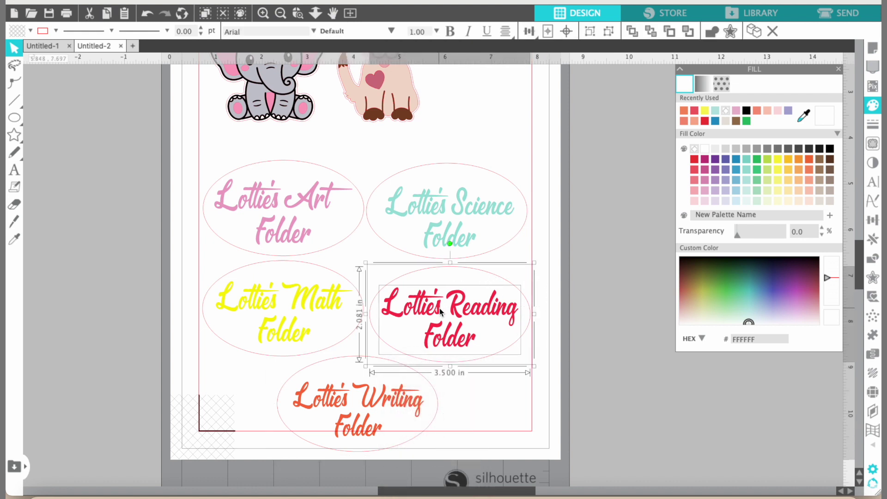
right_click(440, 312)
mouse_move(491, 485)
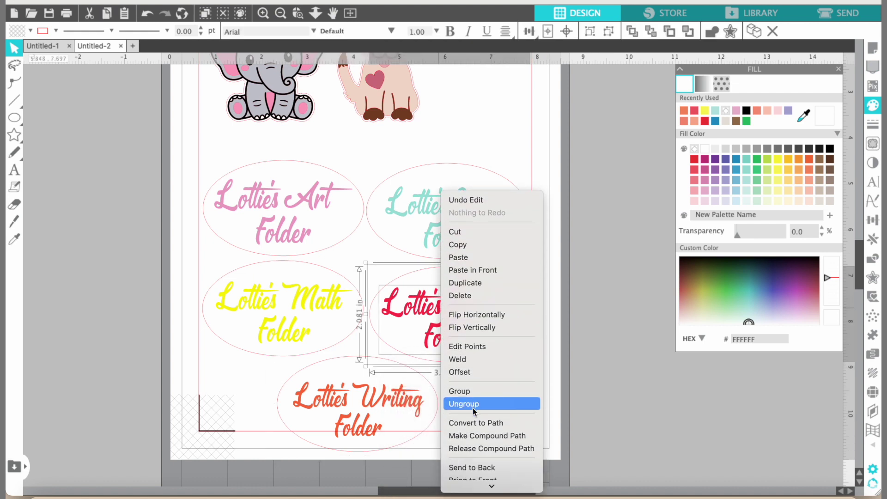
left_click(470, 396)
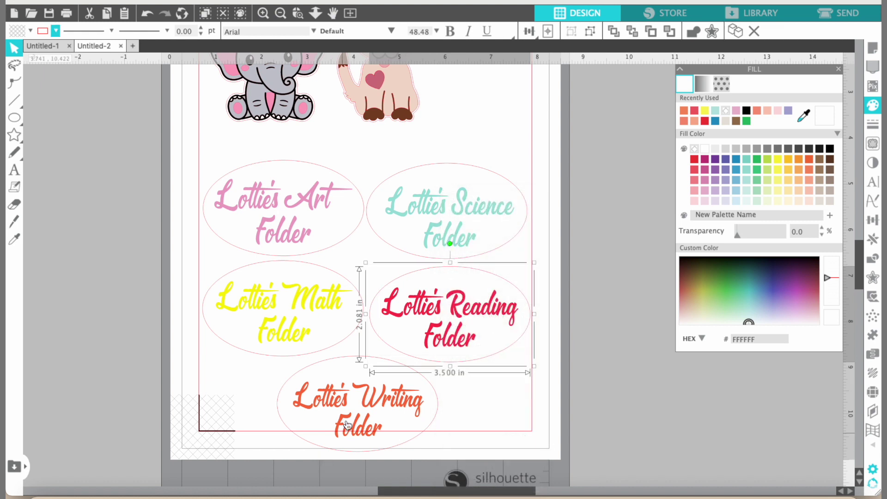
Select the Writing label's ellipse and text together and group them
left_click(274, 383)
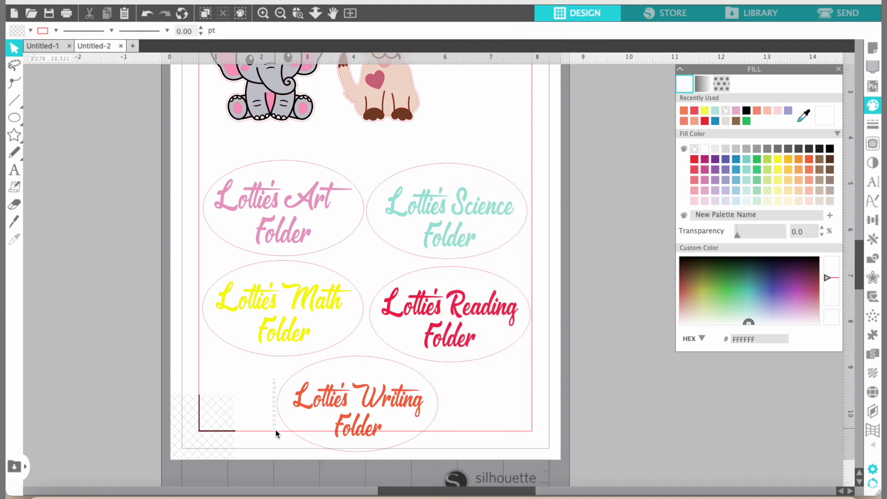
left_click(328, 428)
right_click(329, 430)
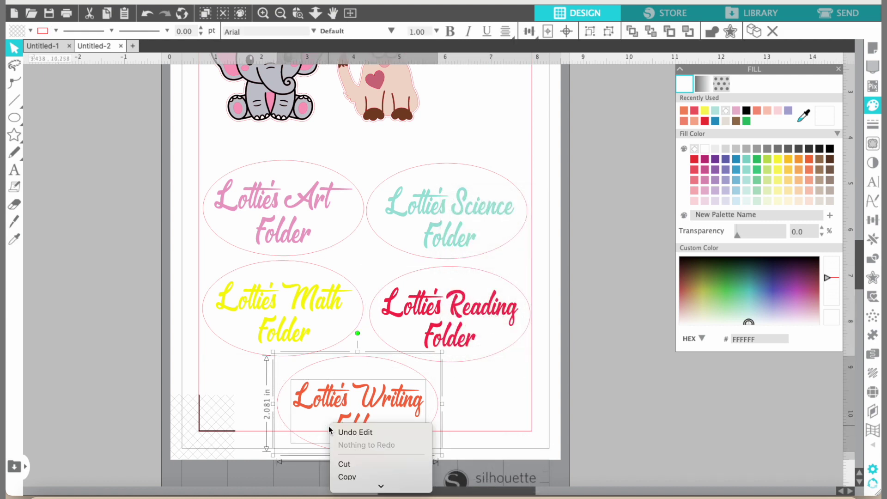
scroll(356, 440, "down", 6)
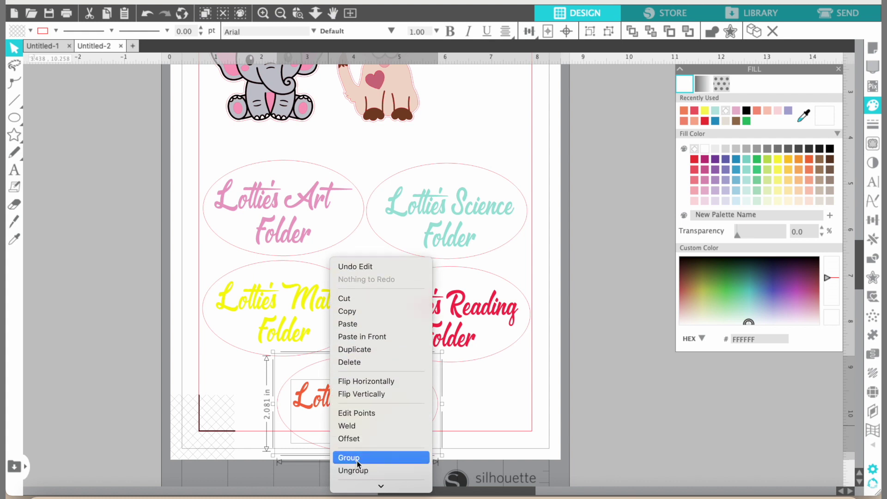
left_click(357, 460)
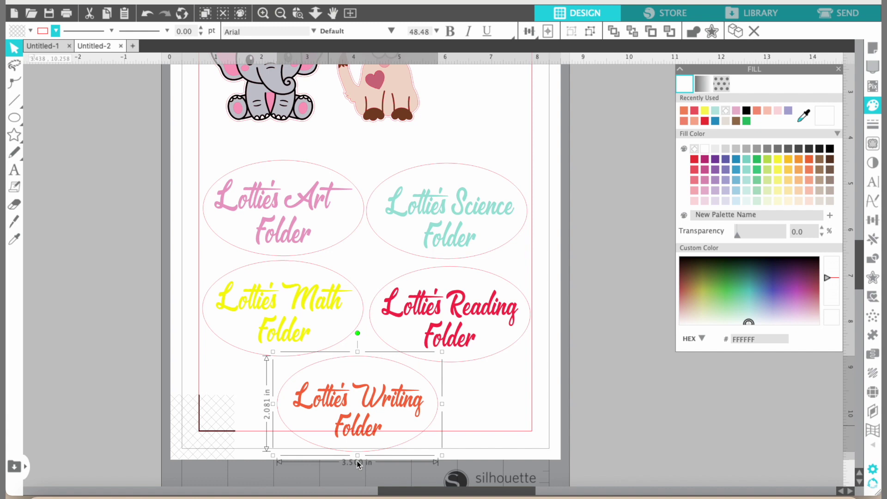
Move the Art, Science, Math and Reading labels up together to sit just below the elephant and dog stickers
scroll(357, 461, "up", 3)
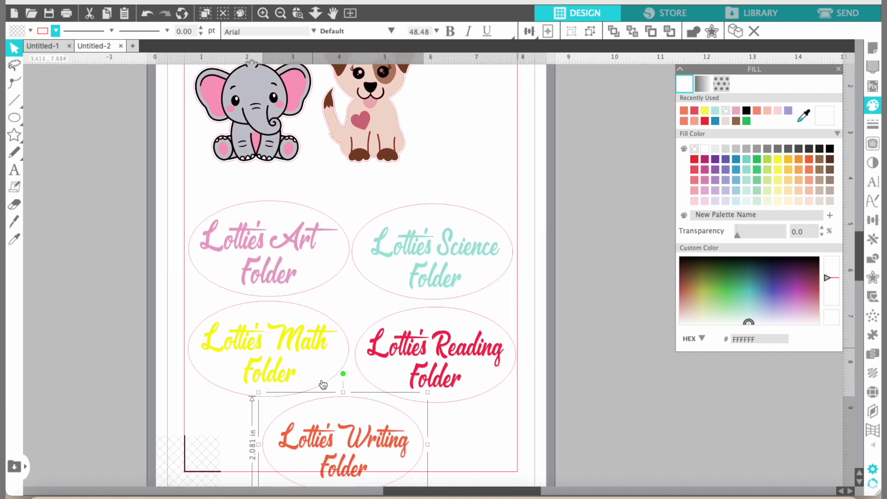
scroll(322, 385, "down", 1)
left_click_drag(149, 242, 438, 290)
left_click(307, 392)
Move the Writing label up to sit just beneath the Math and Reading labels, inside the cut border
left_click(391, 441)
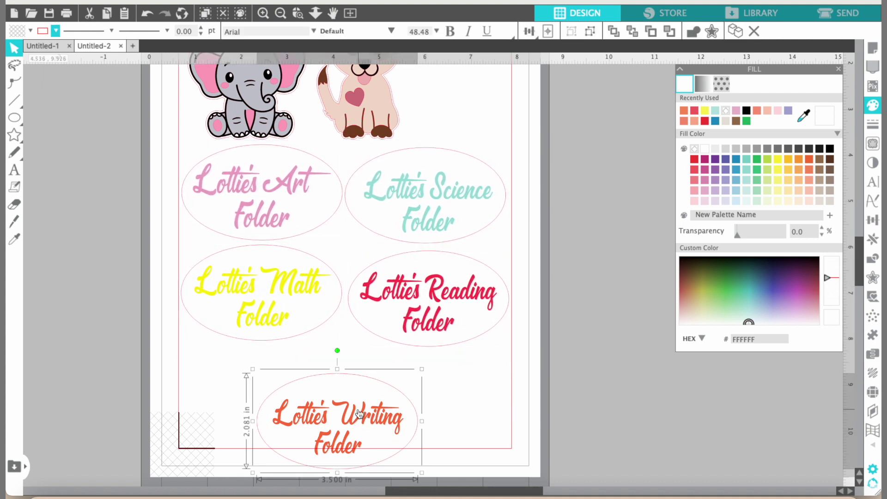
left_click_drag(359, 412, 356, 375)
left_click(460, 411)
scroll(461, 411, "up", 2)
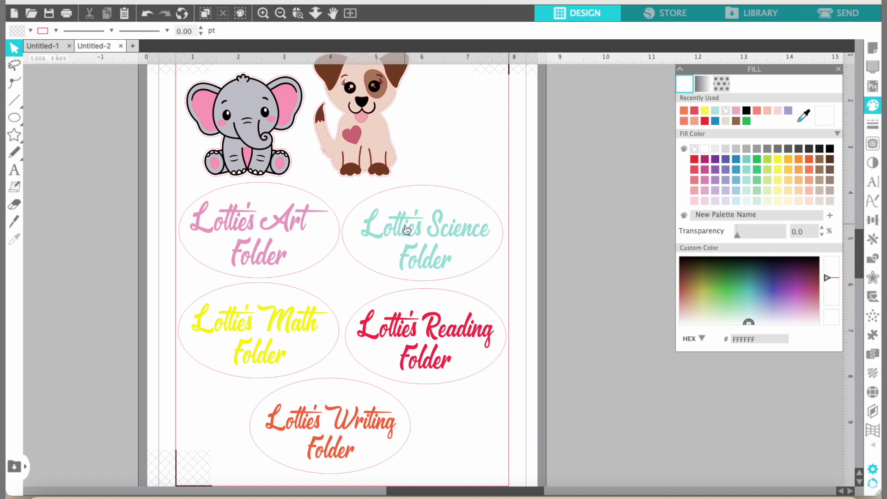
left_click_drag(161, 230, 422, 218)
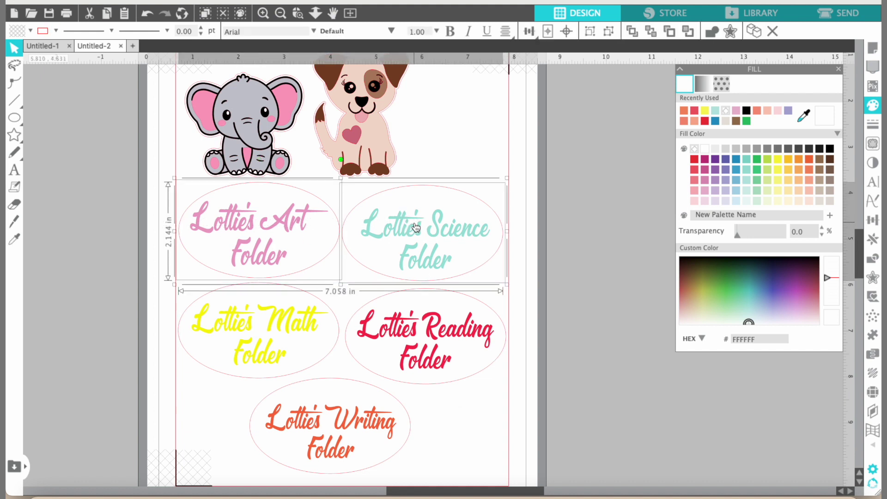
left_click(554, 228)
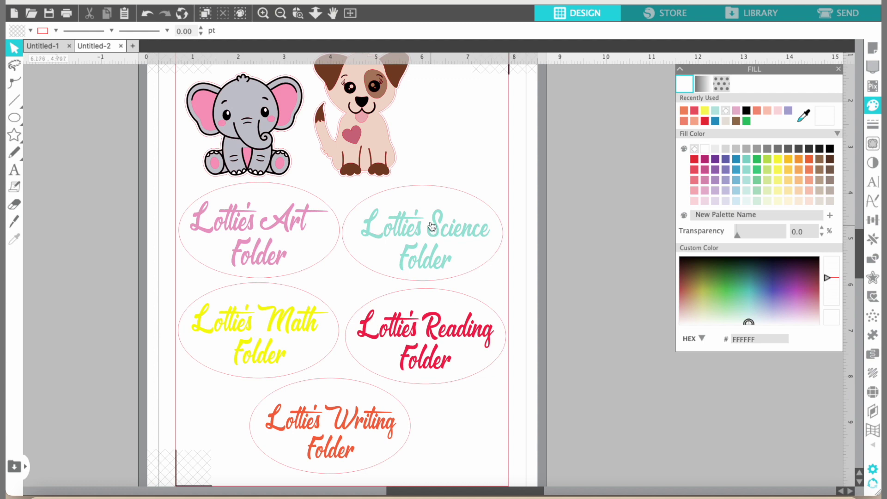
Open the cut setup for the page and set the Science label to Cut Edge
left_click(848, 13)
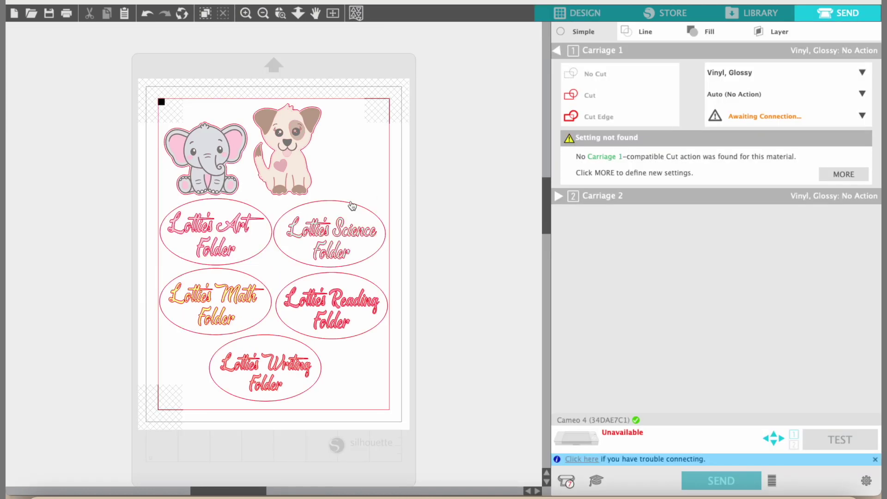
left_click(322, 227)
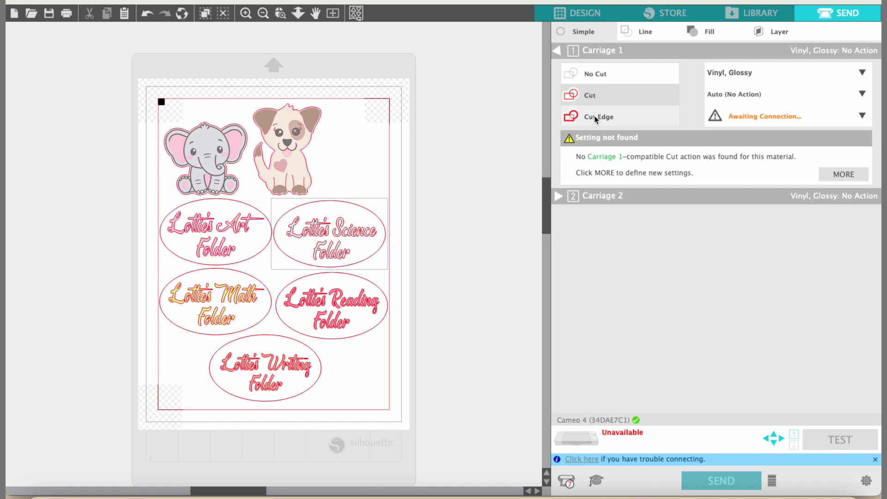
left_click(619, 120)
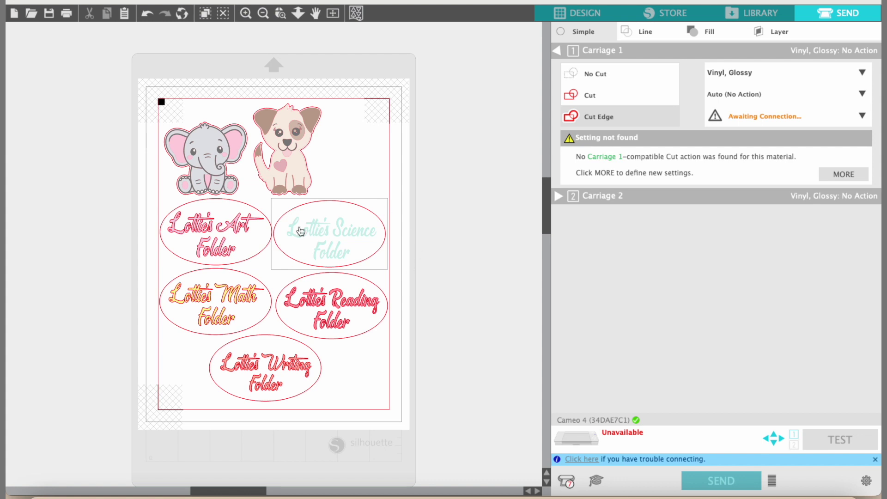
Set the Art, Reading, Math and Writing labels to Cut Edge
left_click(245, 240)
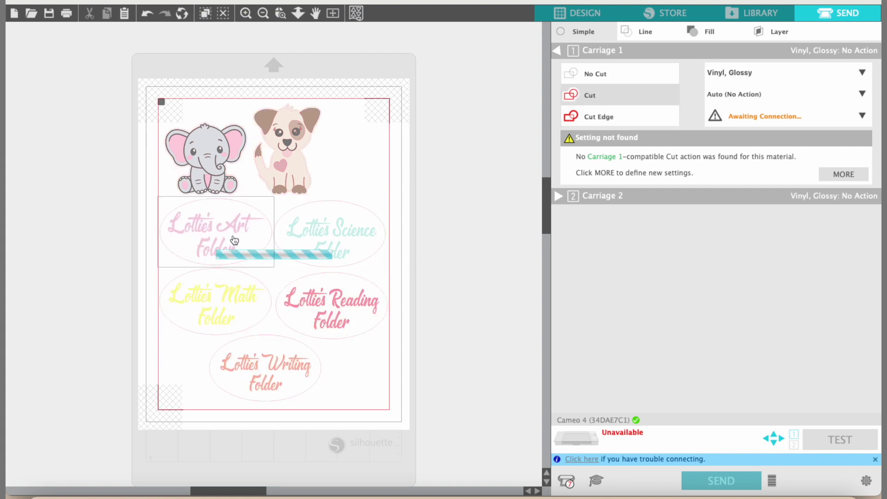
left_click(581, 115)
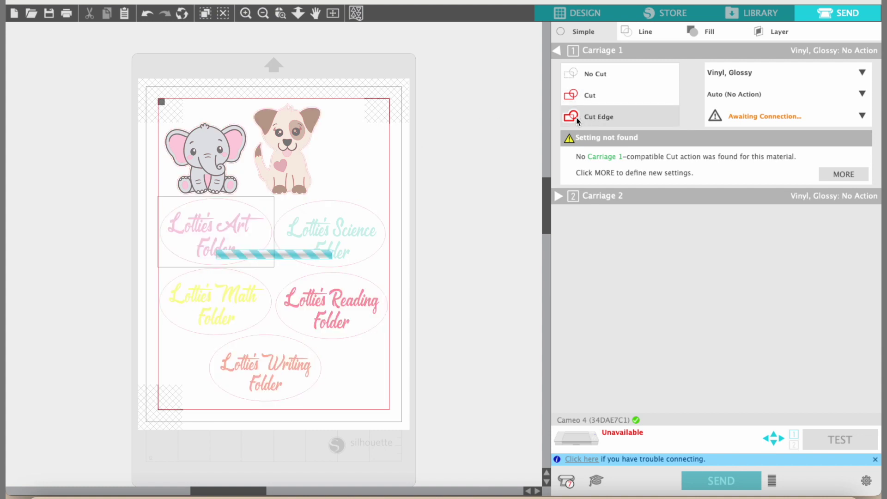
left_click(335, 293)
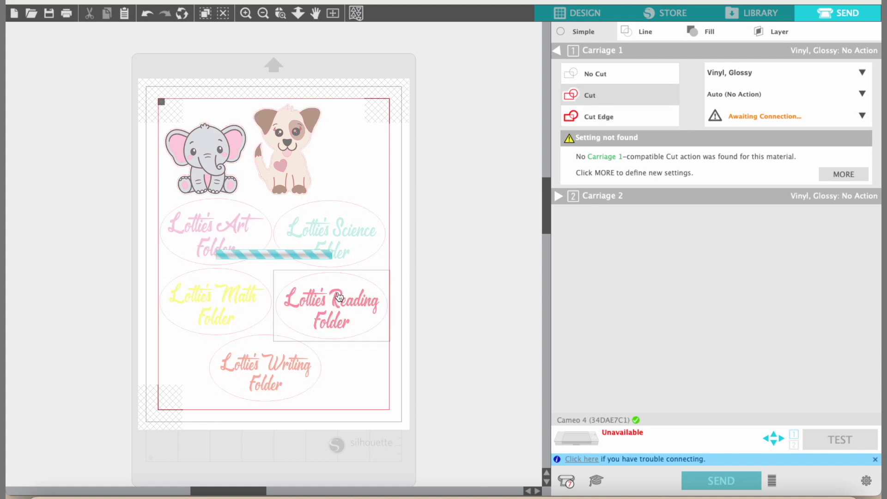
left_click(575, 118)
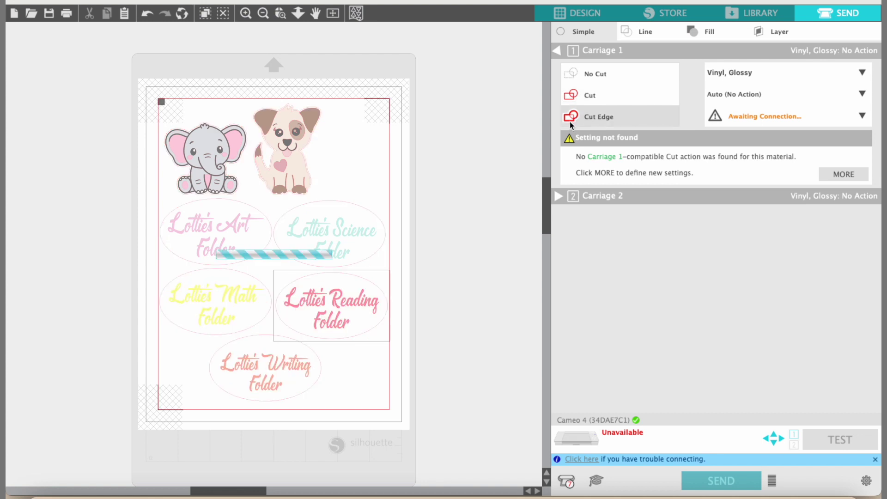
left_click(231, 310)
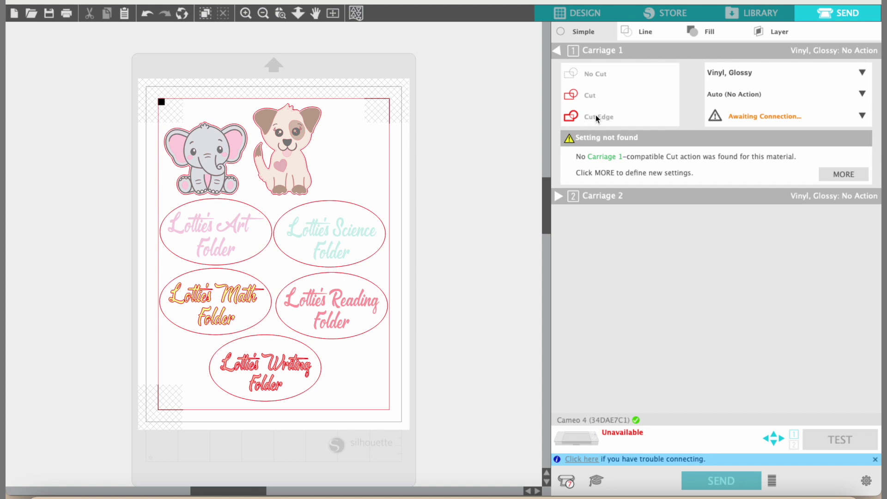
left_click(230, 305)
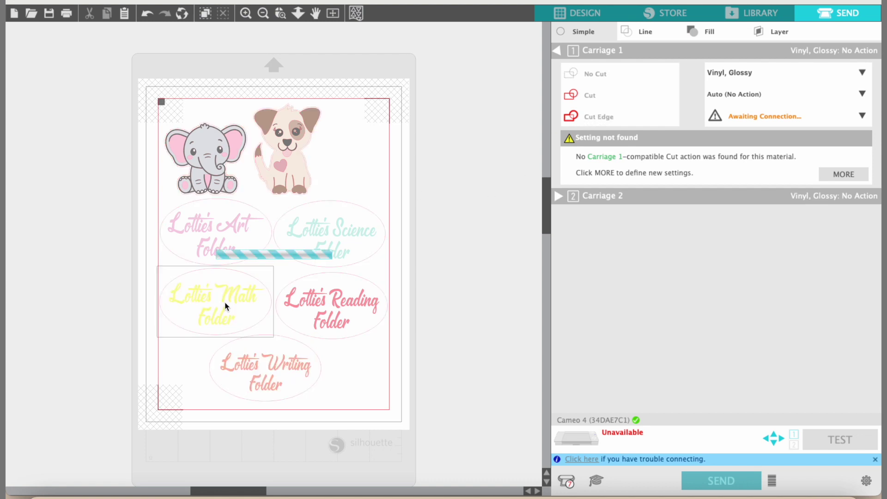
left_click(608, 121)
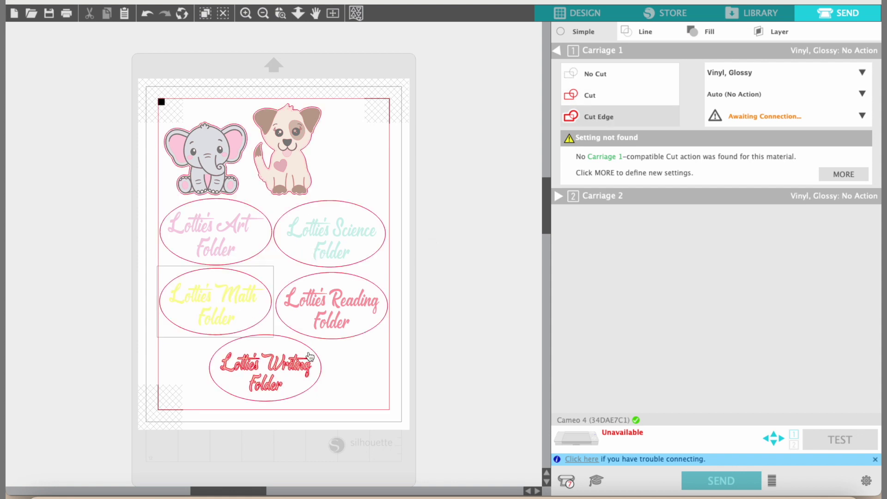
left_click(287, 374)
left_click(598, 117)
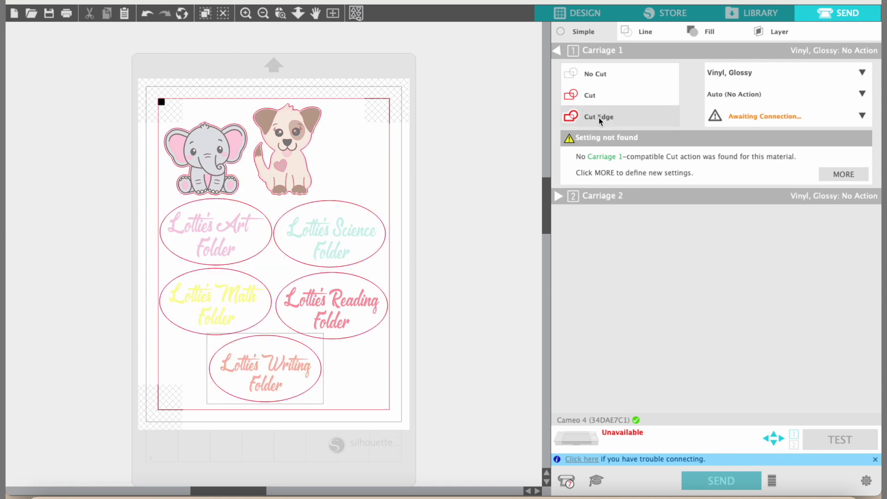
Switch to the Untitled-1 design, select all the flower stickers on the page and set them to Cut in the cut setup
left_click(595, 10)
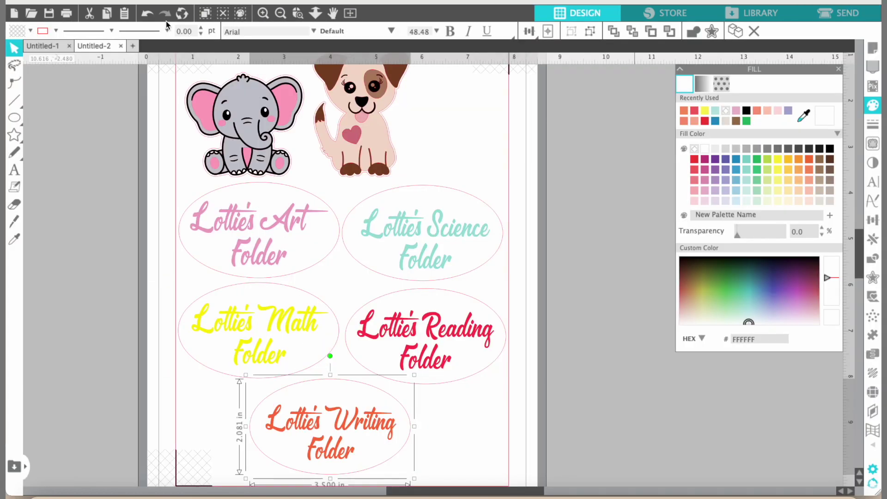
left_click(46, 46)
left_click(252, 164)
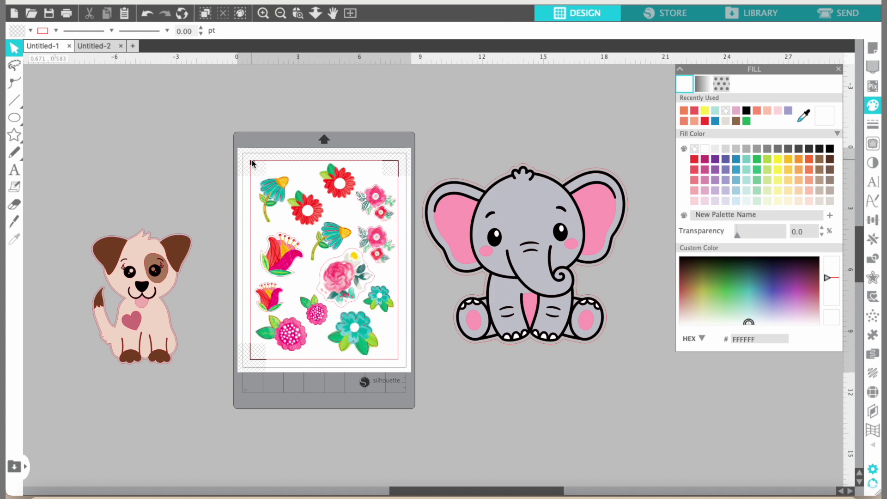
left_click_drag(251, 163, 388, 354)
left_click(838, 13)
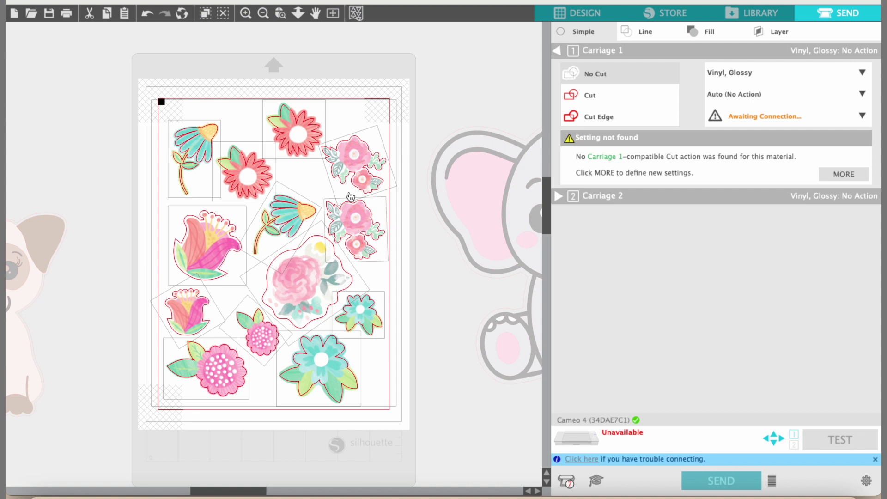
left_click(572, 114)
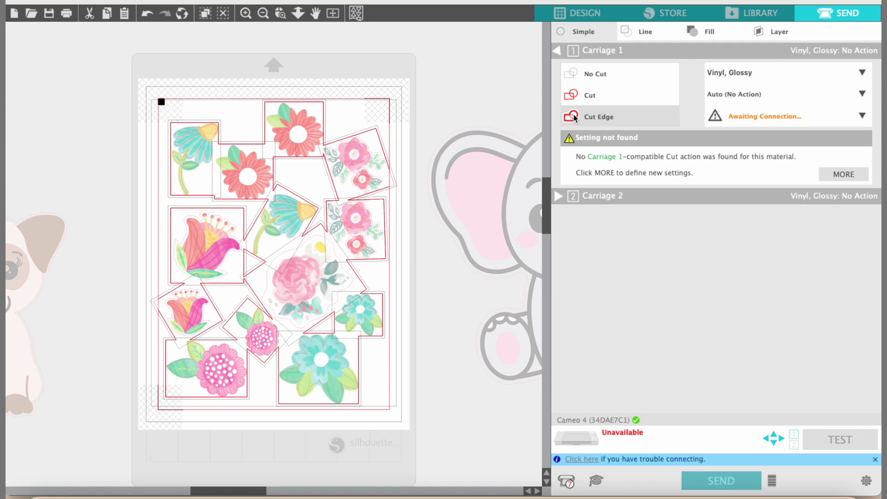
left_click(585, 100)
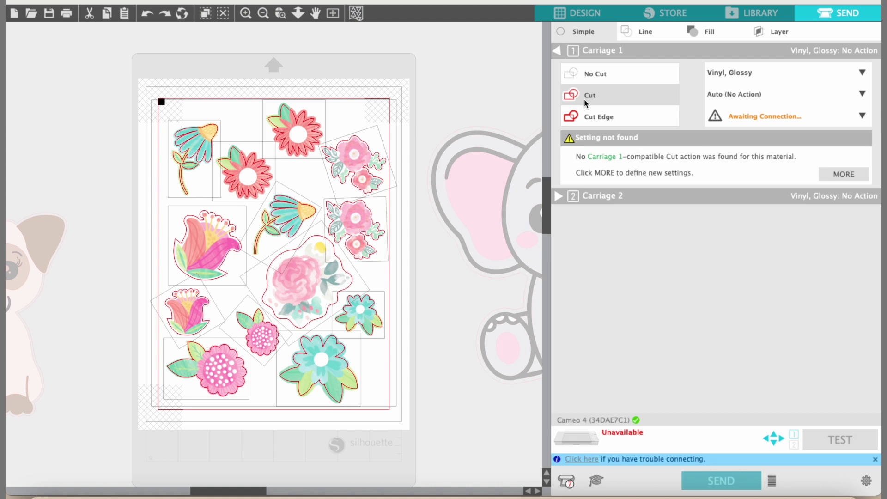
Return to the design view and delete the spare elephant and dog stickers lying outside the flower page
left_click(578, 14)
left_click(544, 226)
key("Delete")
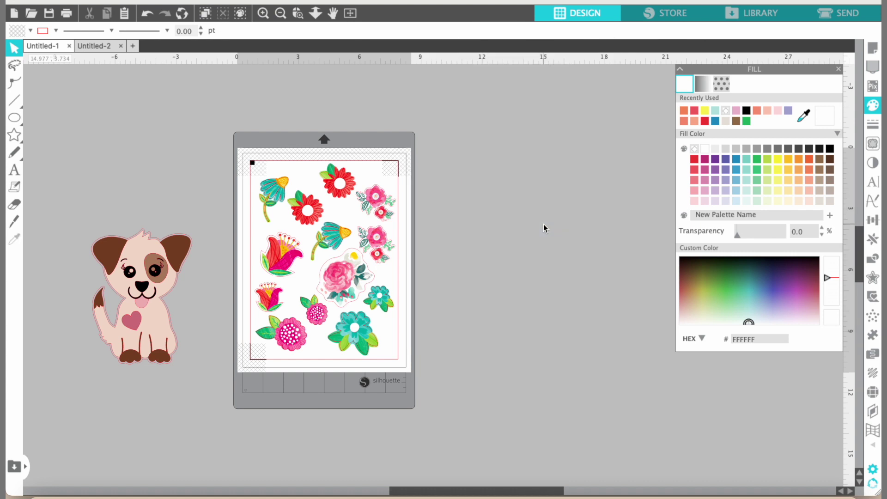
left_click(139, 263)
key("Delete")
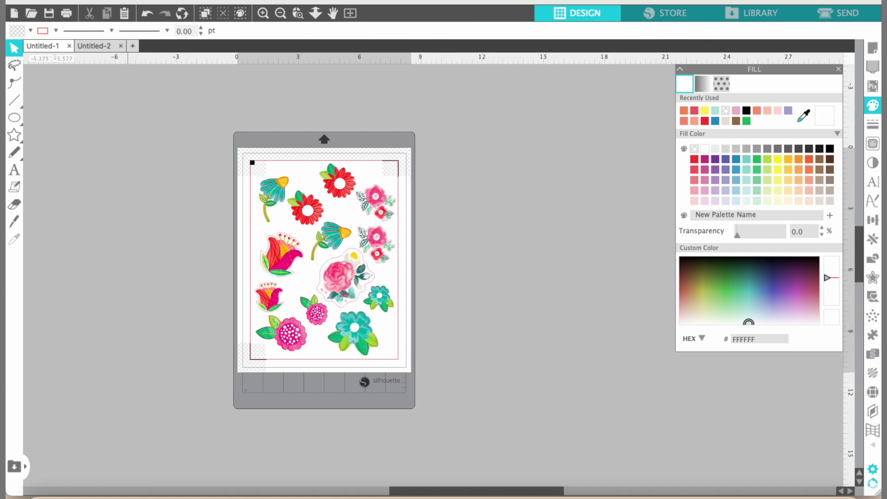
Open the print dialog for the flower sticker page
left_click(113, 1)
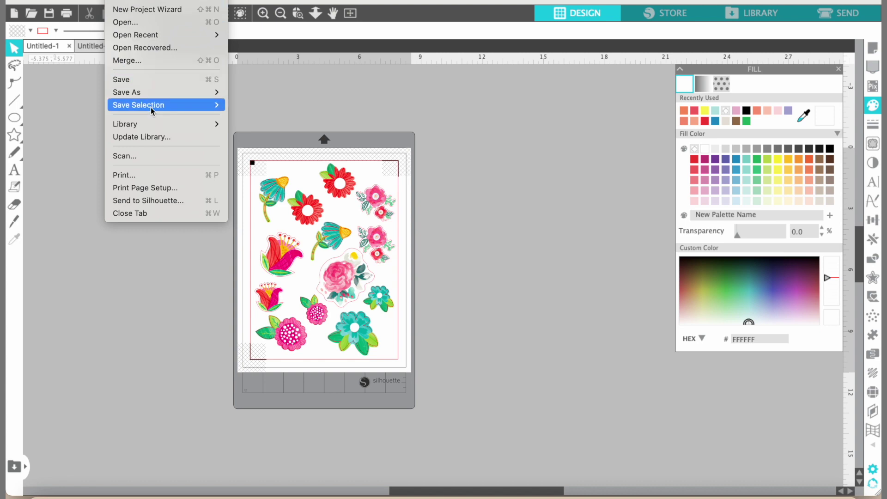
left_click(163, 174)
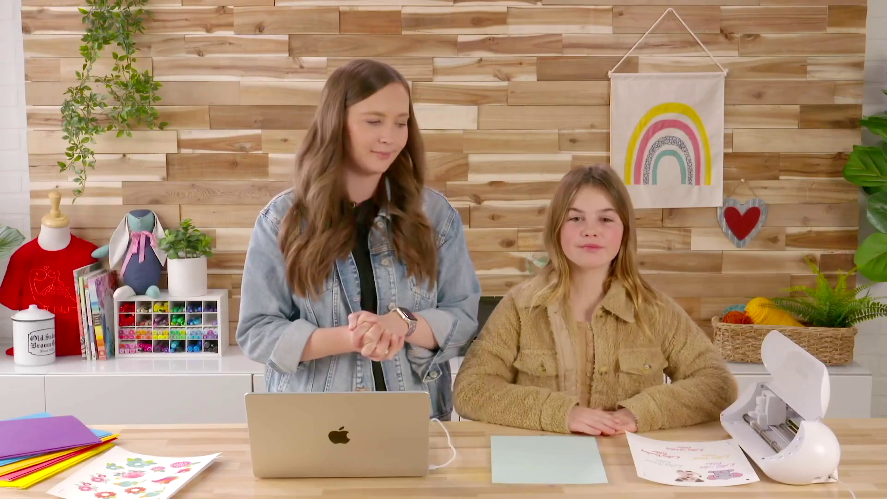